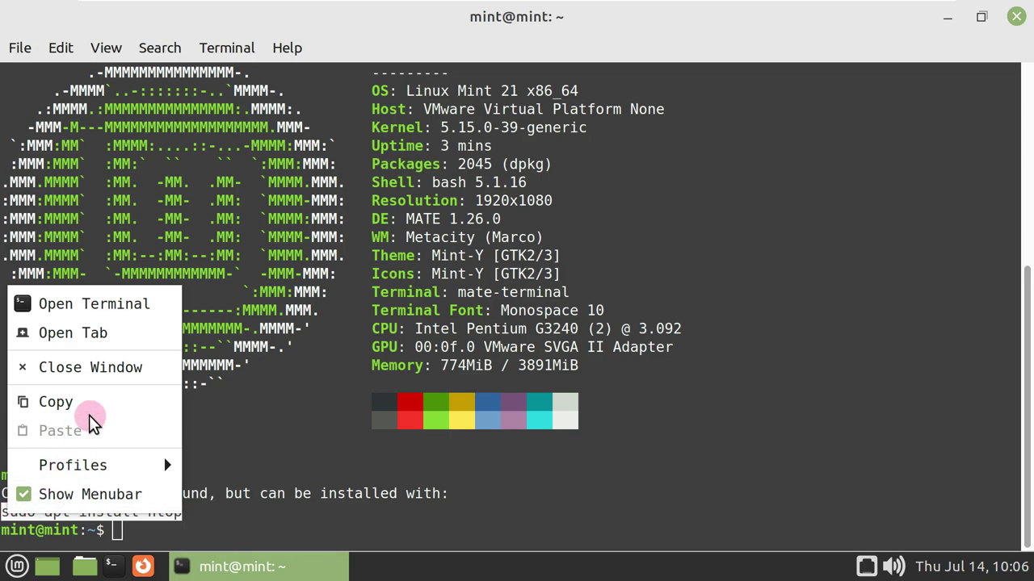
Run the suggested sudo apt install htop command in the terminal to install htop.
right_click(125, 529)
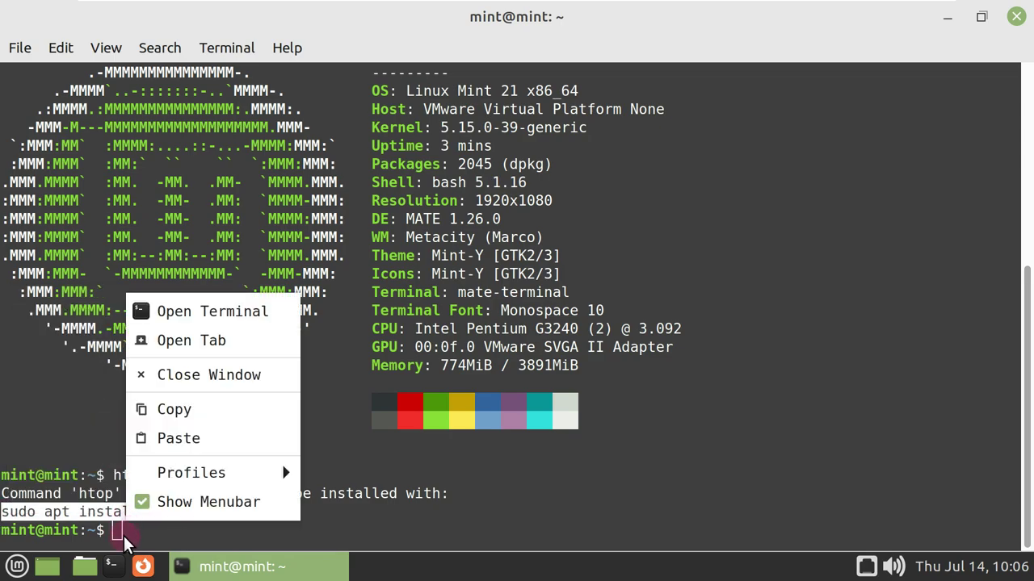
click(190, 440)
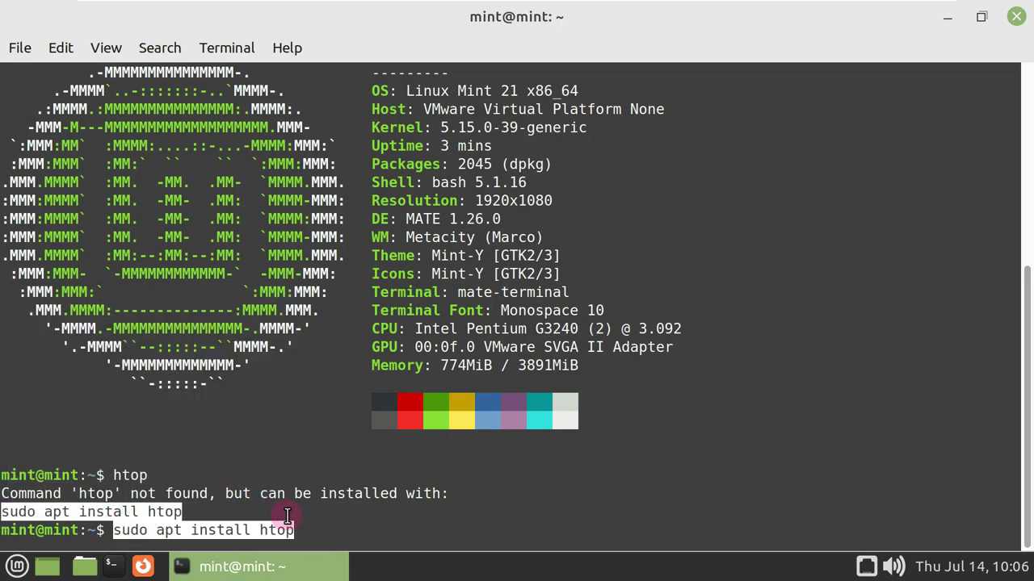
key(Return)
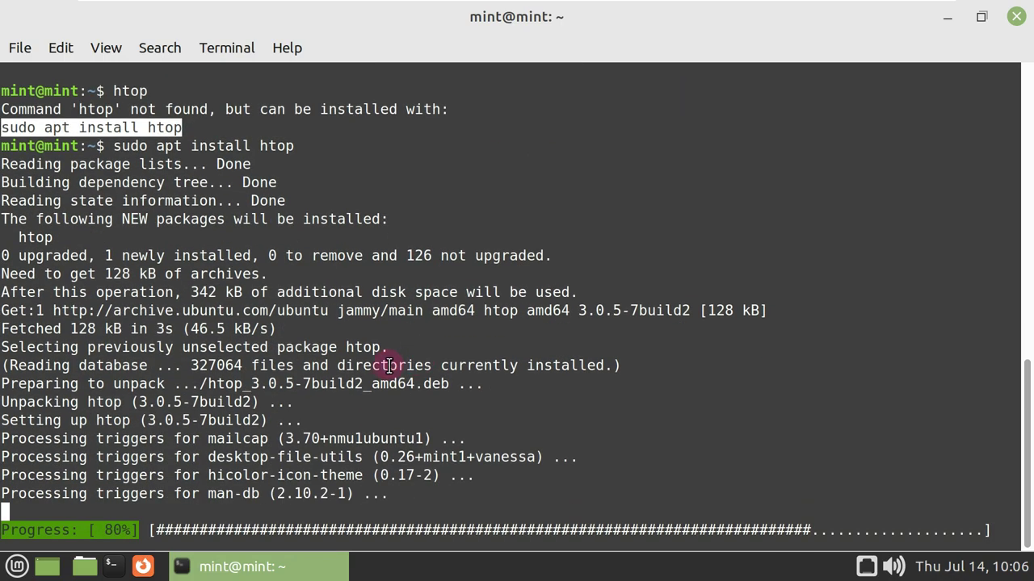
Launch htop from the terminal and display its processes as a tree.
click(155, 496)
text(htop)
key(Return)
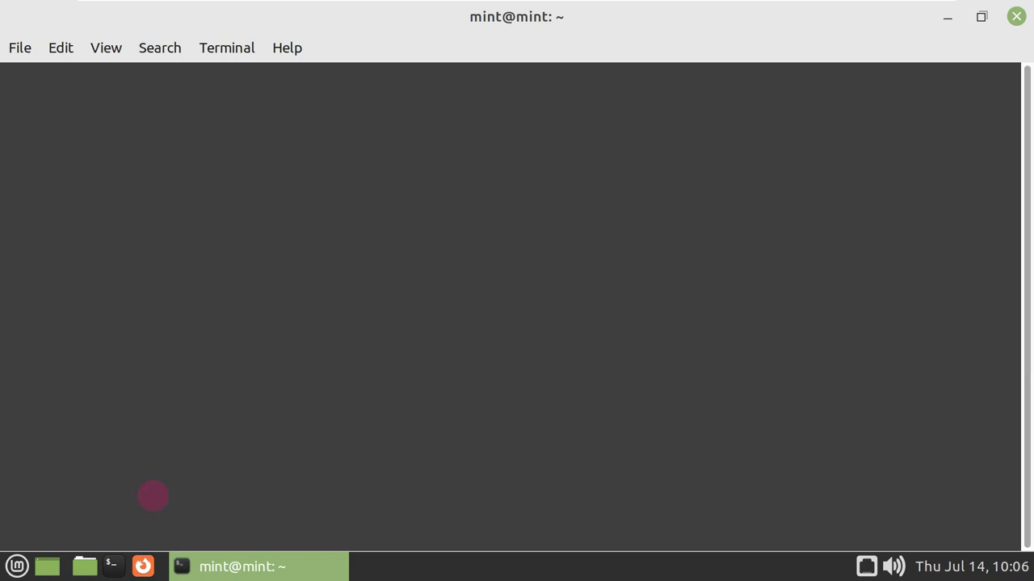
key(F5)
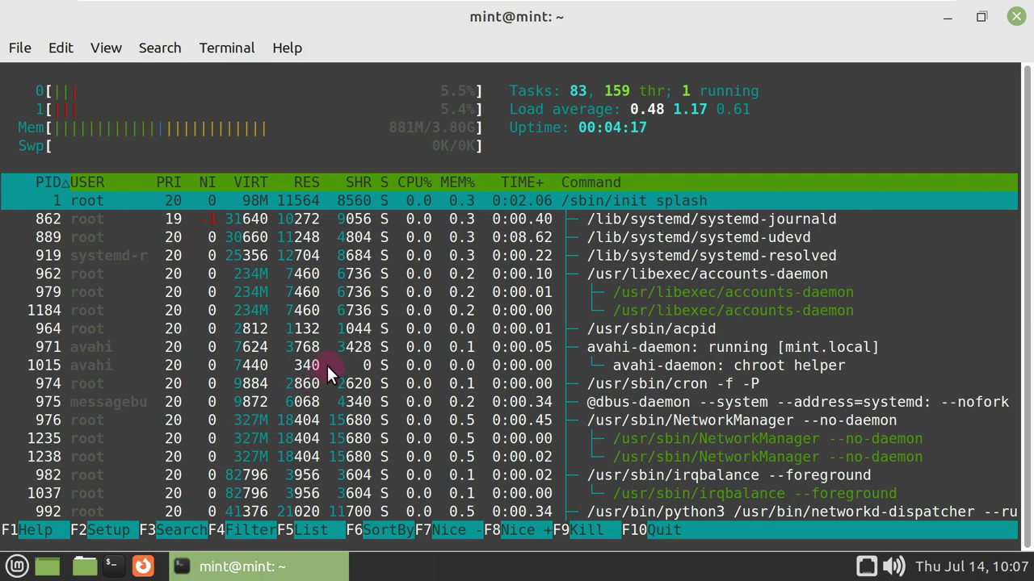
Examine the running system and user processes throughout the htop process tree.
scroll(327, 366, down, 1)
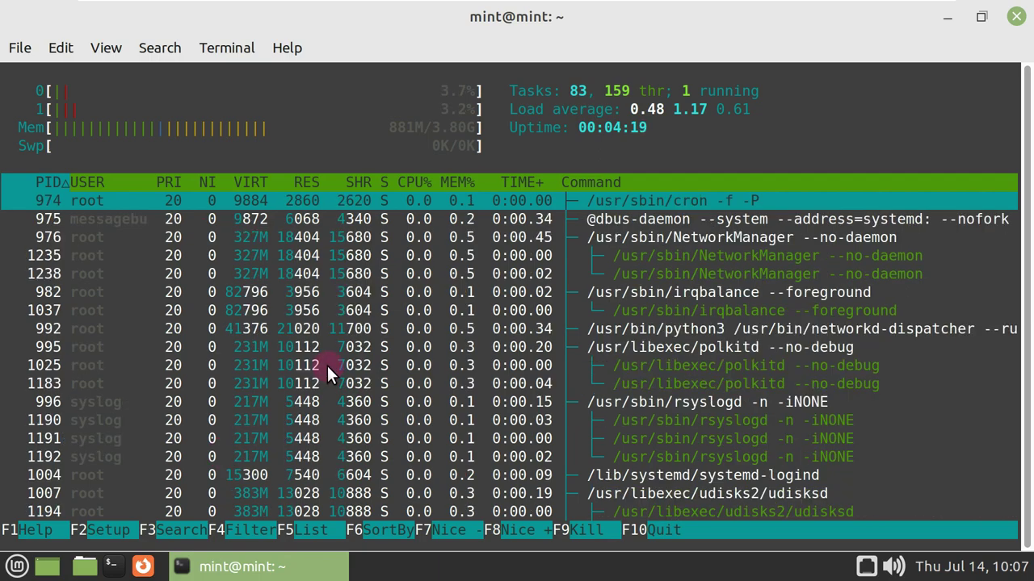
scroll(327, 365, down, 2)
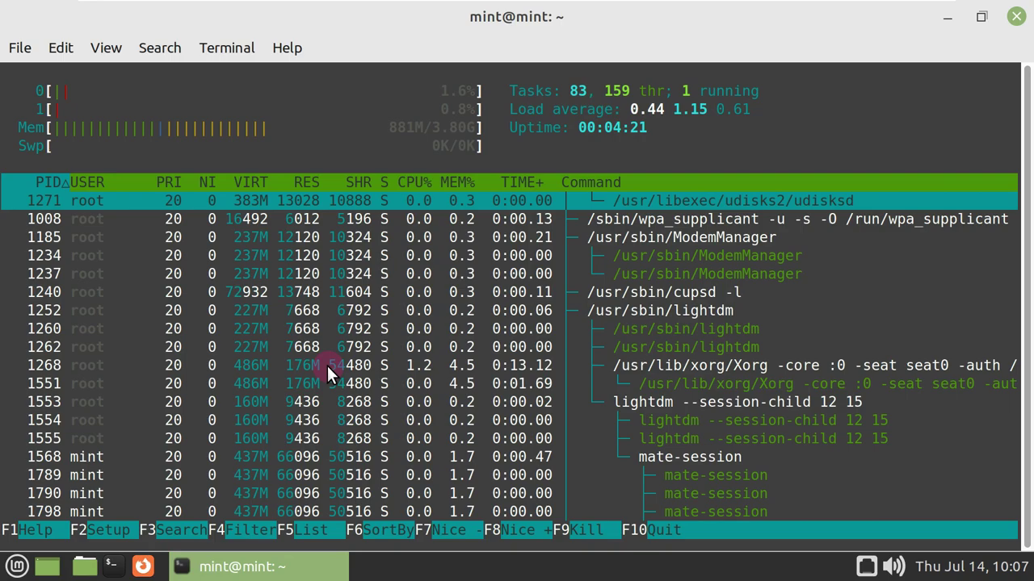
scroll(327, 366, down, 2)
scroll(327, 365, down, 2)
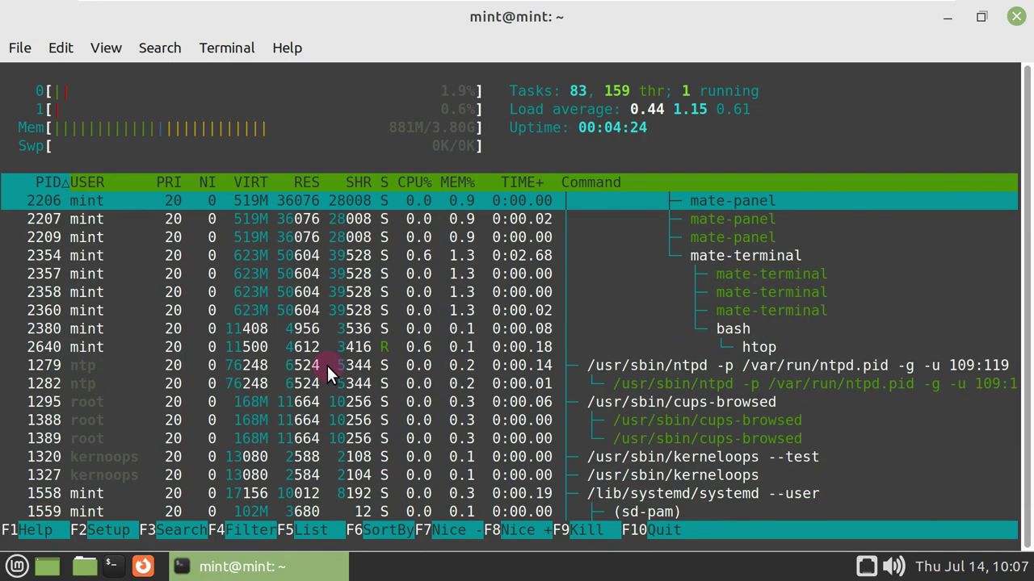
scroll(327, 366, up, 2)
scroll(327, 366, down, 6)
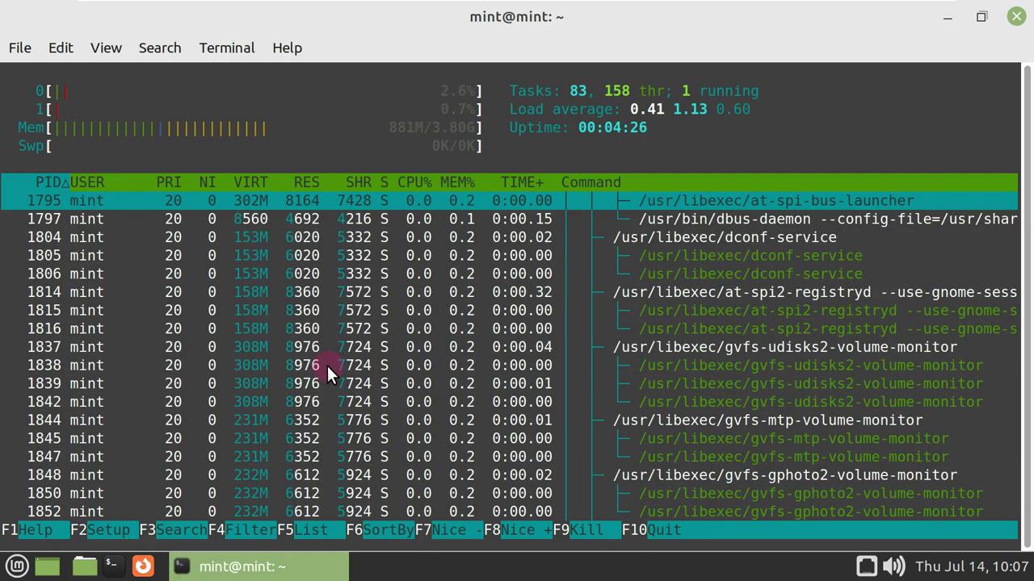
scroll(327, 366, down, 1)
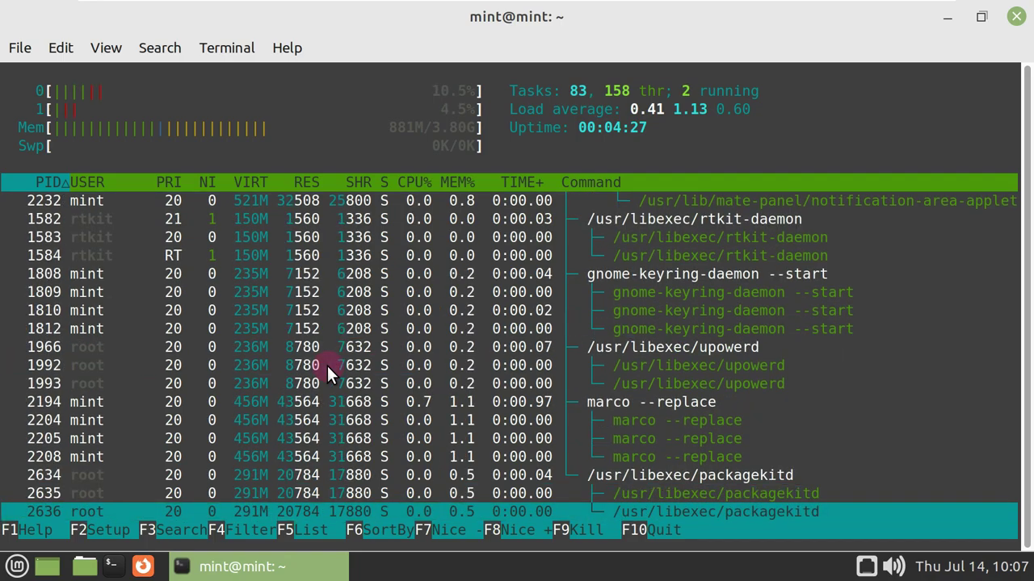
scroll(327, 365, up, 5)
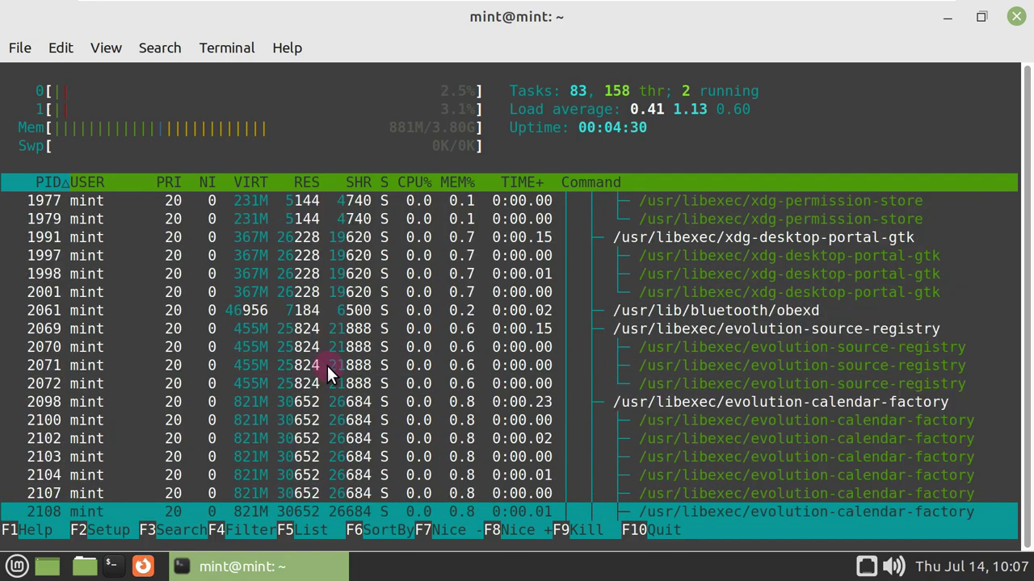
scroll(327, 366, up, 8)
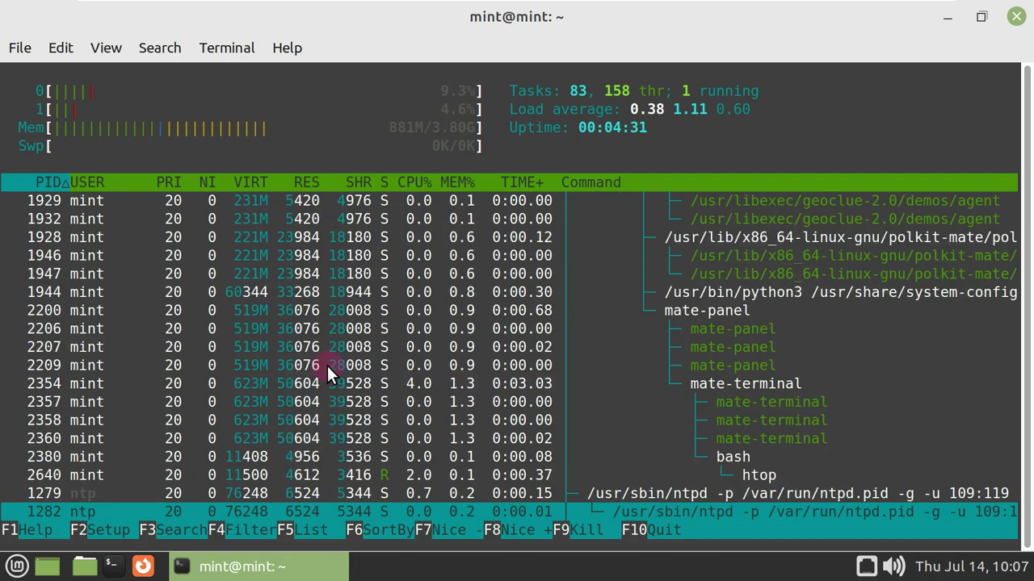
scroll(327, 366, up, 2)
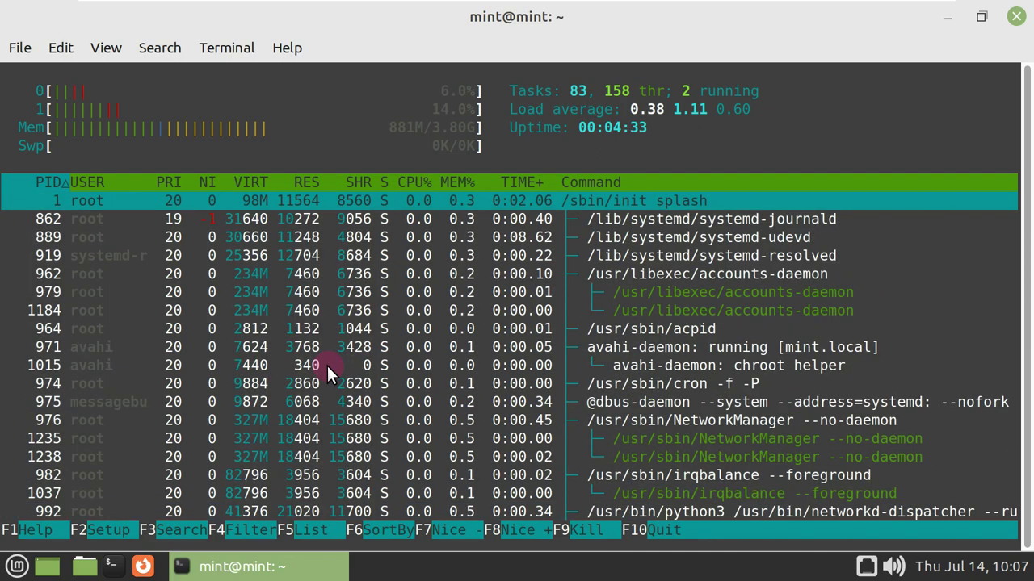
Close the terminal window running htop and launch the Linux Mint installer from the desktop.
click(1016, 16)
click(557, 376)
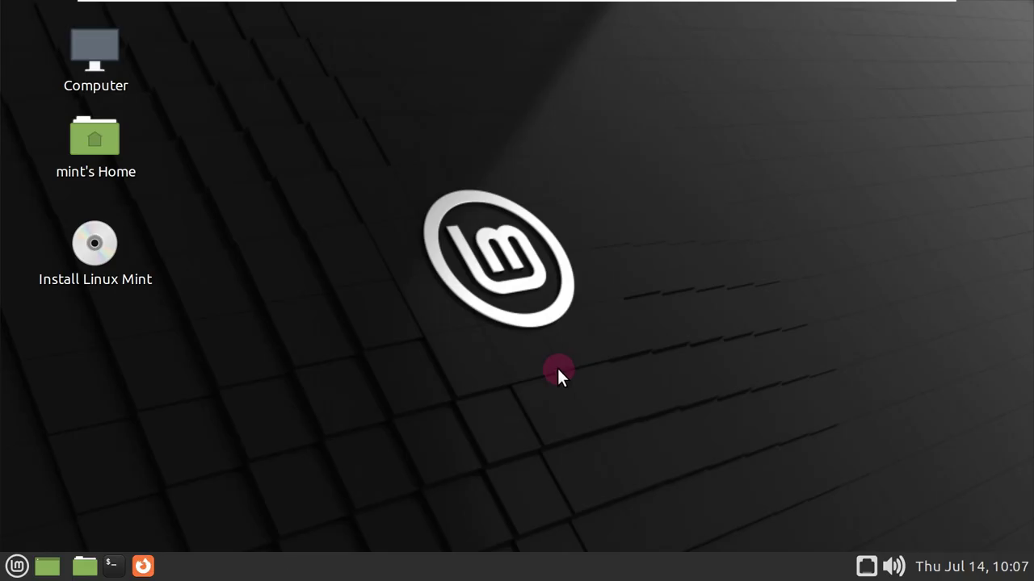
right_click(107, 243)
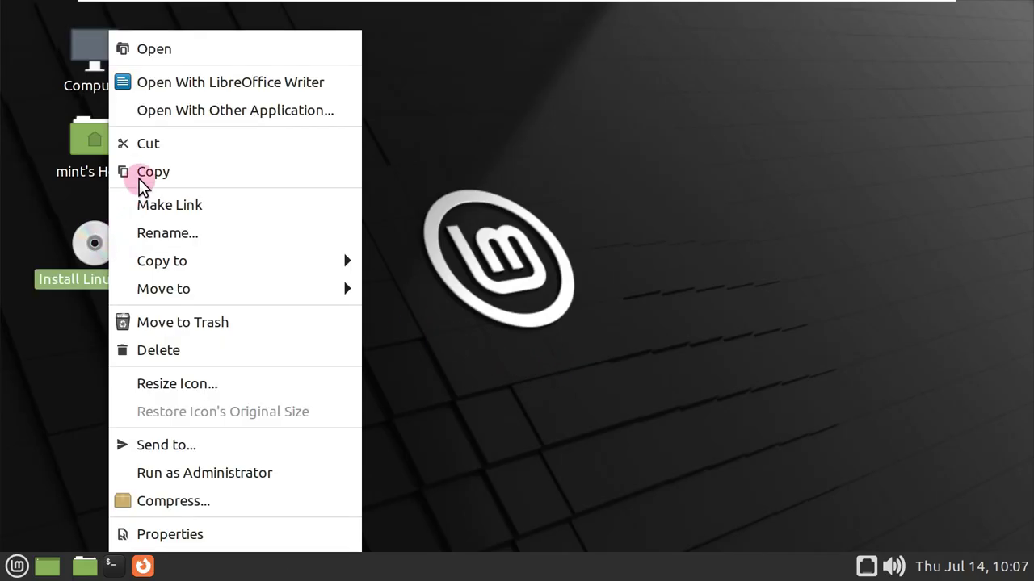
click(179, 50)
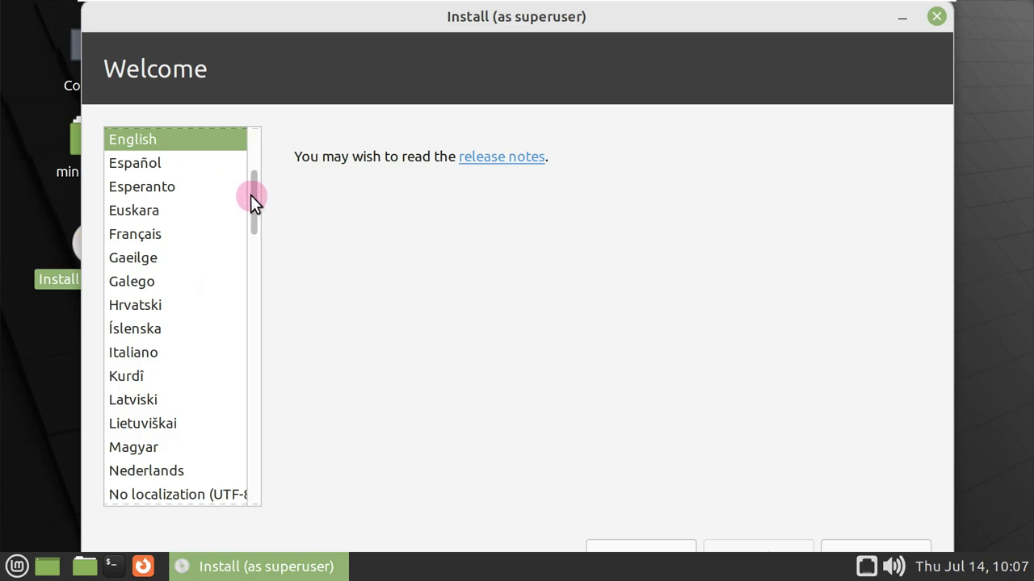
Accept English as the installation language and English (US) as the keyboard layout.
scroll(250, 268, down, 3)
drag(250, 268, 264, 151)
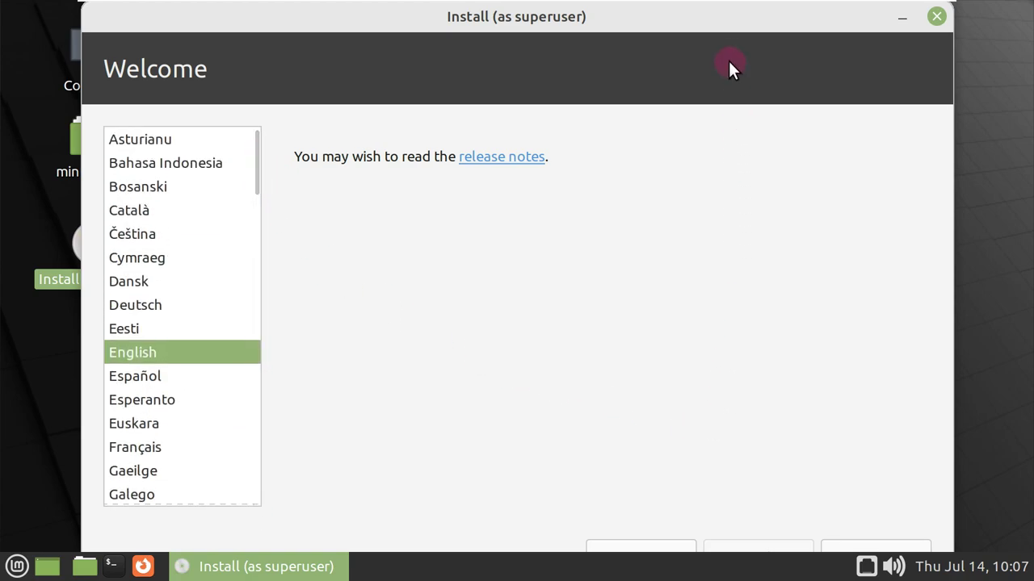
drag(808, 18, 784, 11)
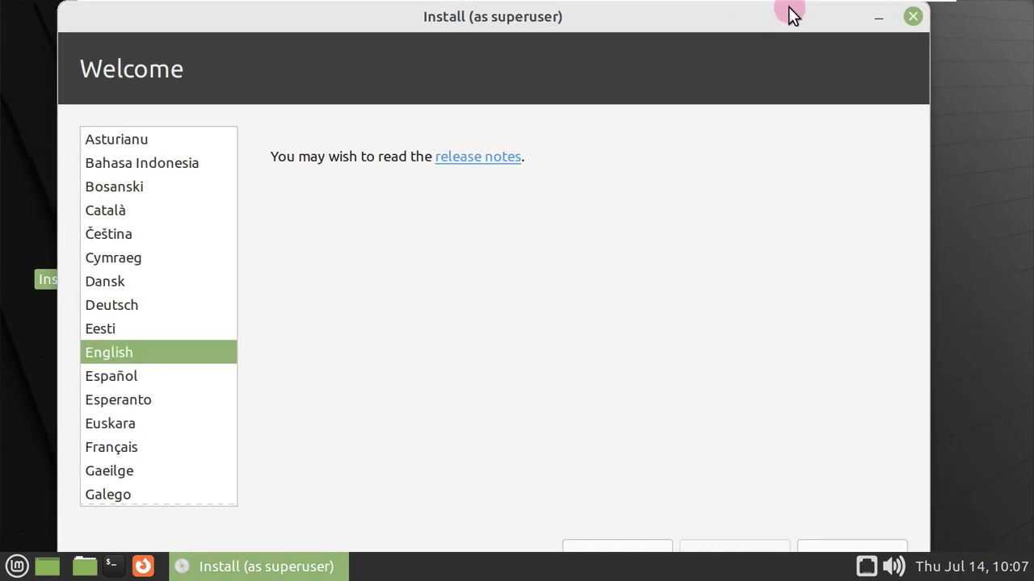
click(846, 543)
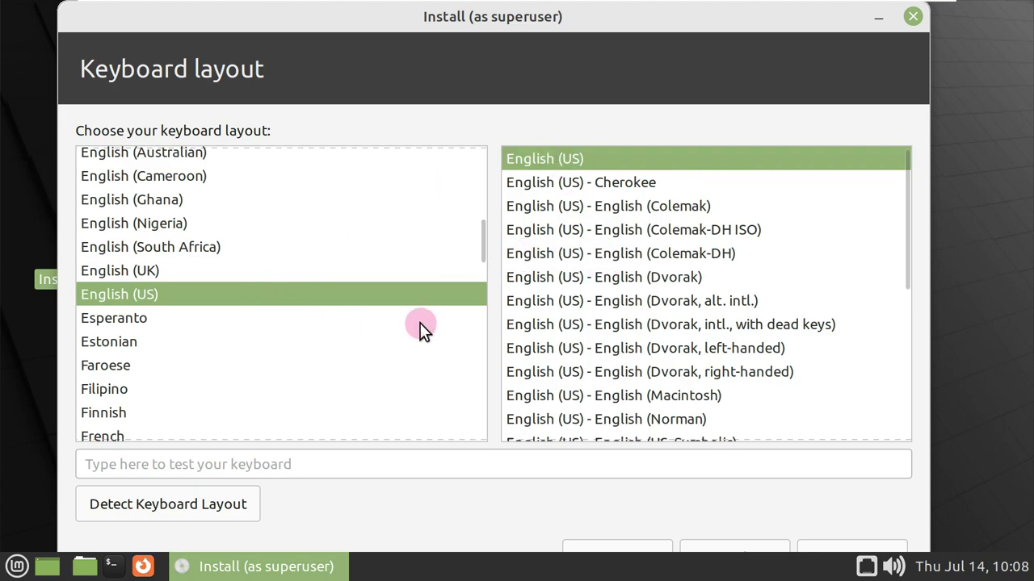
click(815, 546)
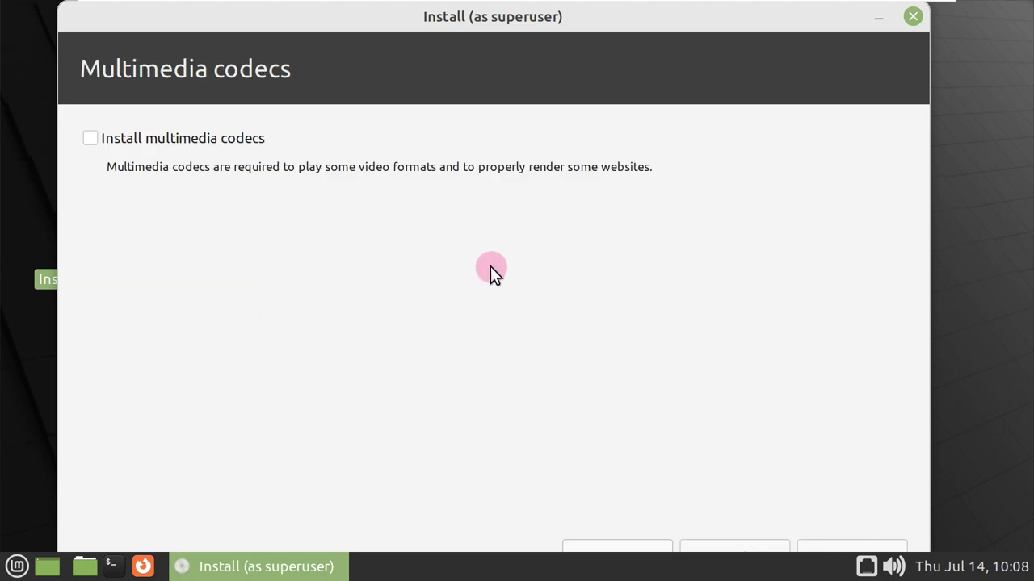
Enable the installation of multimedia codecs and continue to the installer's following page.
click(195, 140)
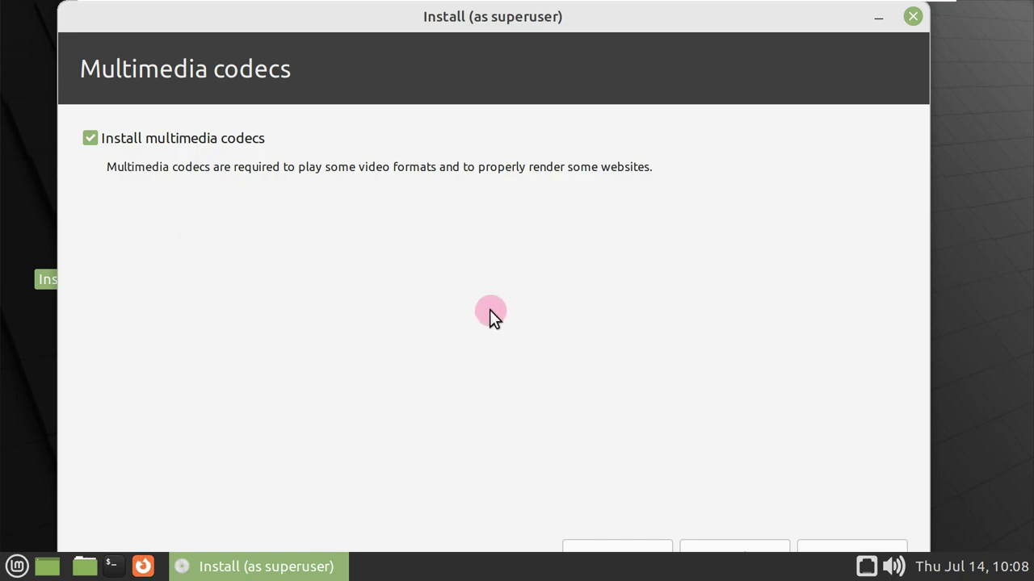
click(831, 541)
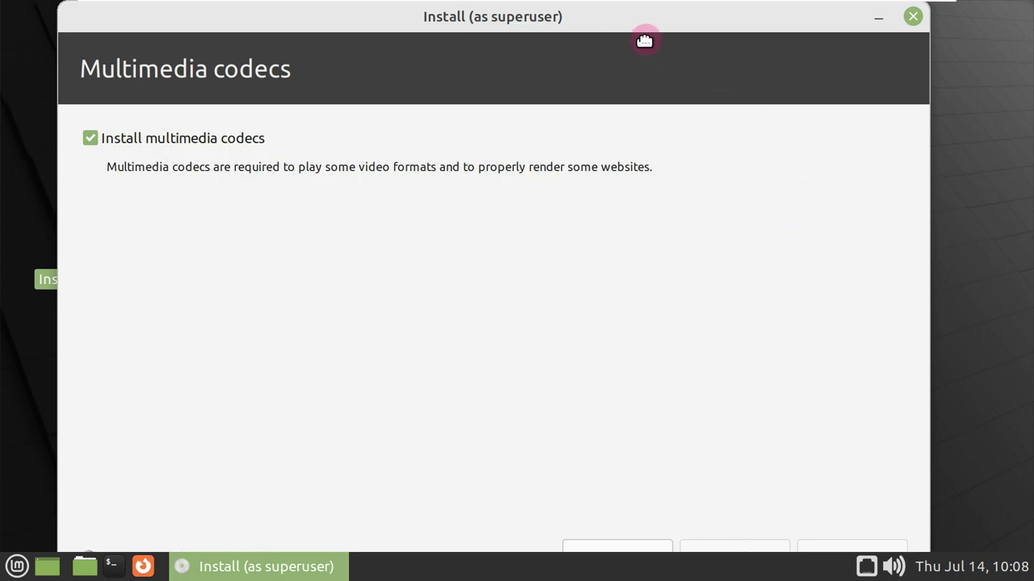
drag(639, 35, 708, 92)
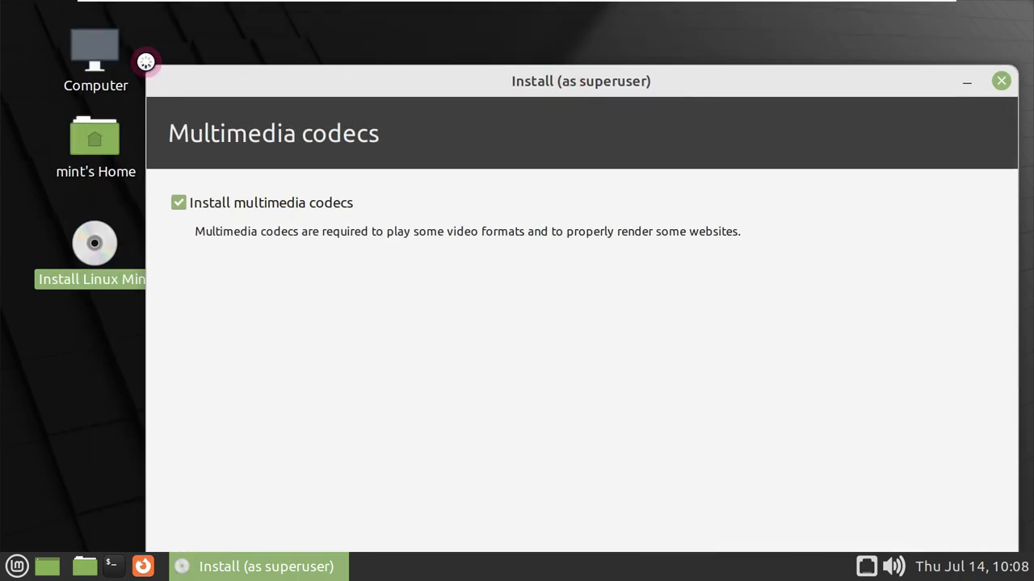
drag(226, 92, 160, 29)
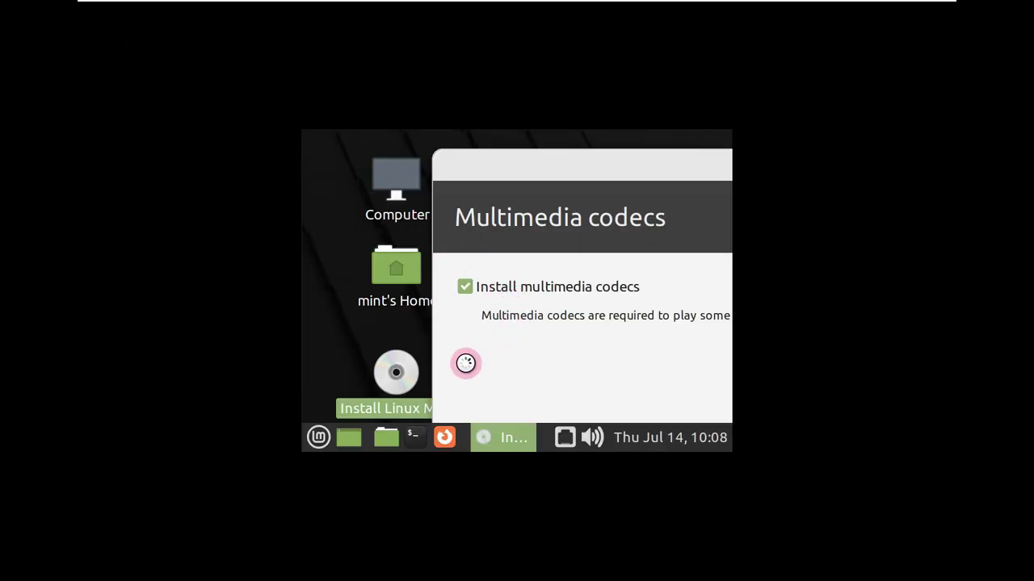
Open the monitor preferences from the system's Preferences applications.
click(322, 437)
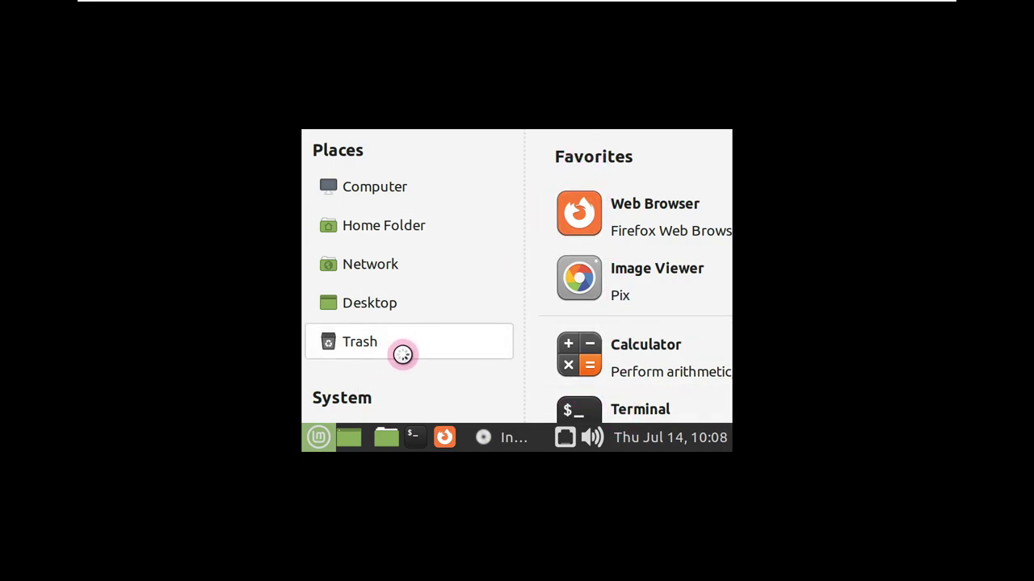
mouse_move(487, 434)
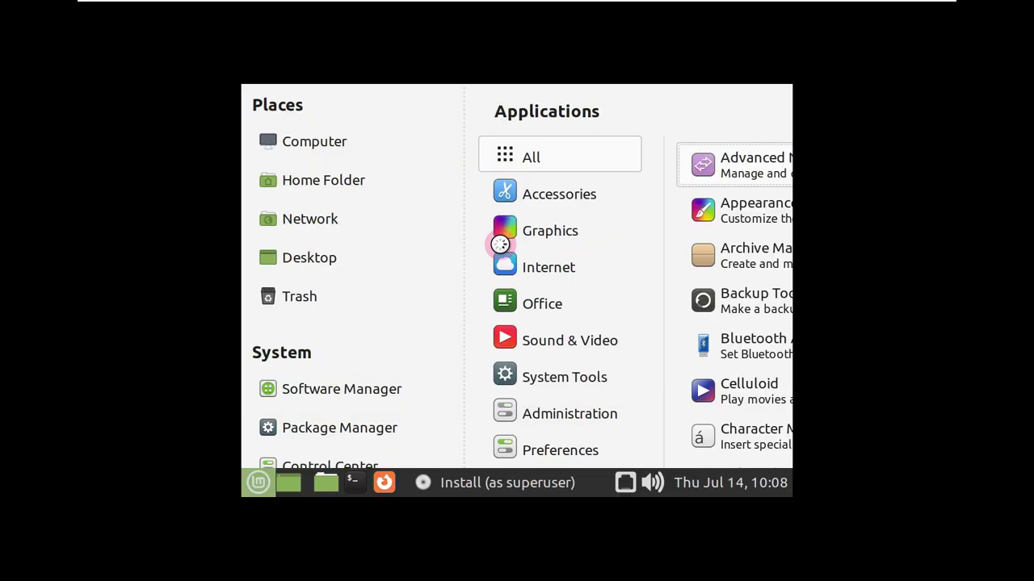
mouse_move(536, 271)
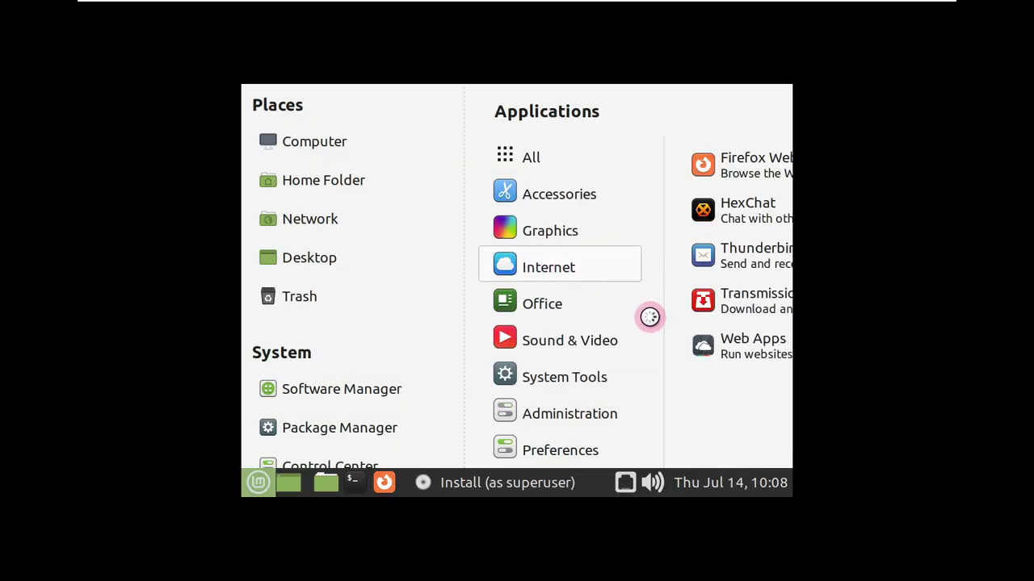
mouse_move(591, 381)
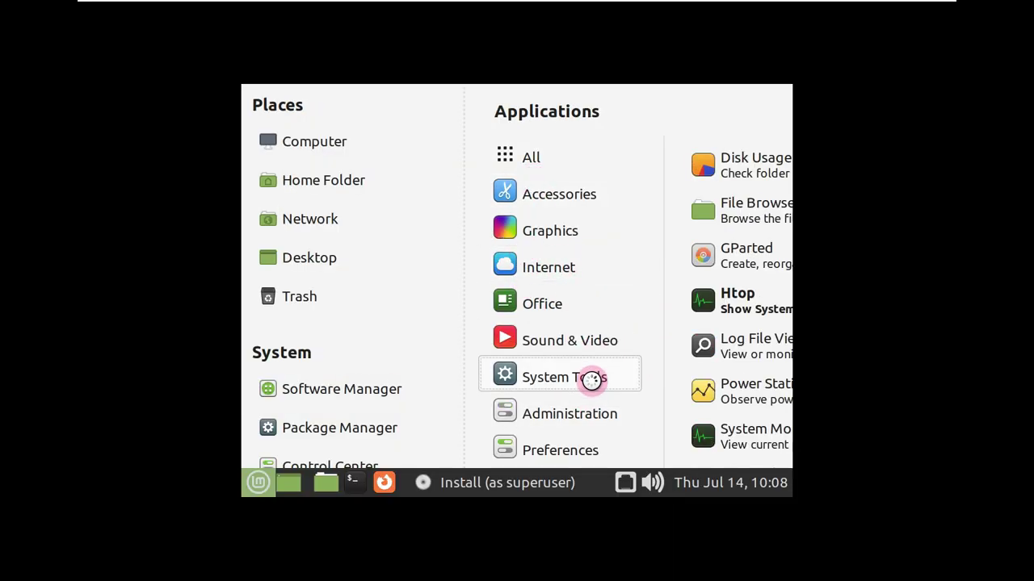
mouse_move(592, 446)
scroll(707, 445, down, 5)
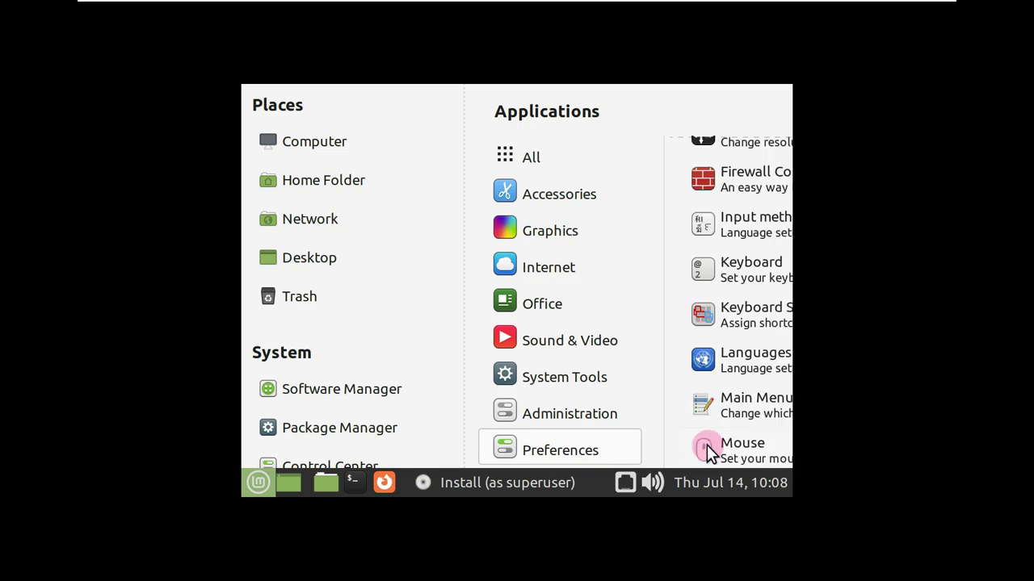
scroll(714, 352, up, 2)
click(739, 200)
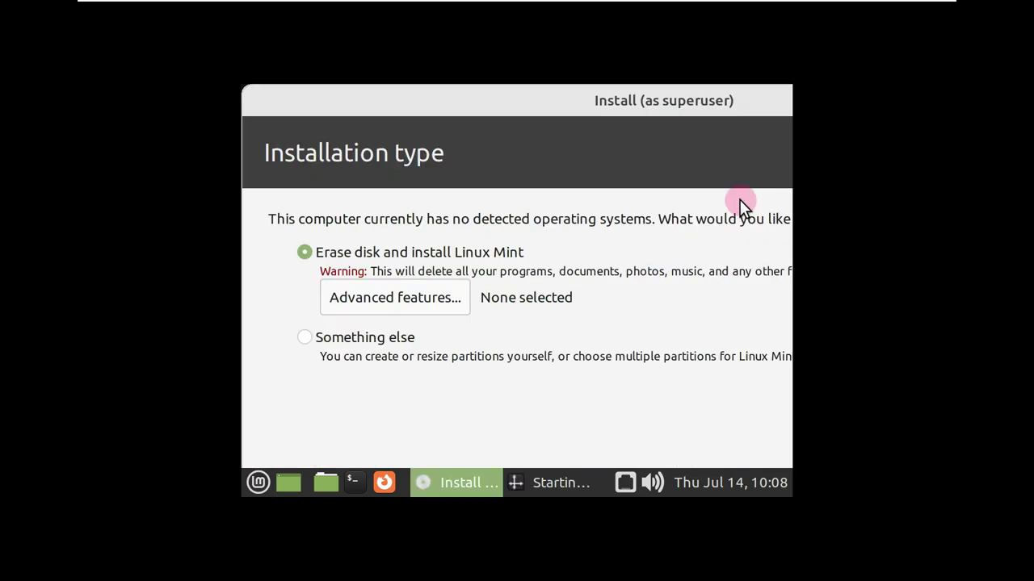
Set the monitor resolution to 1920 x 1080.
click(743, 240)
scroll(719, 218, up, 2)
scroll(718, 218, up, 11)
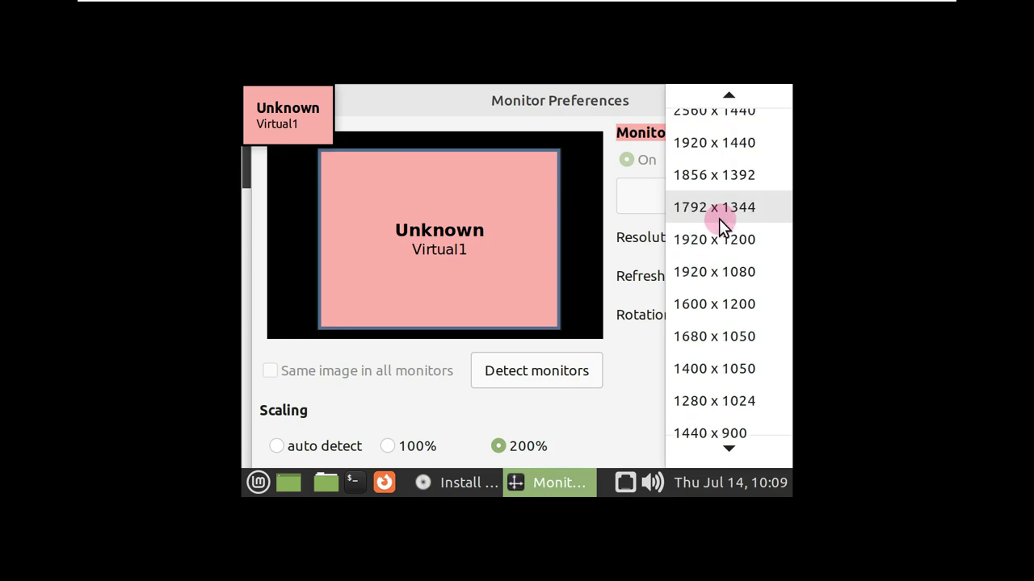
click(719, 269)
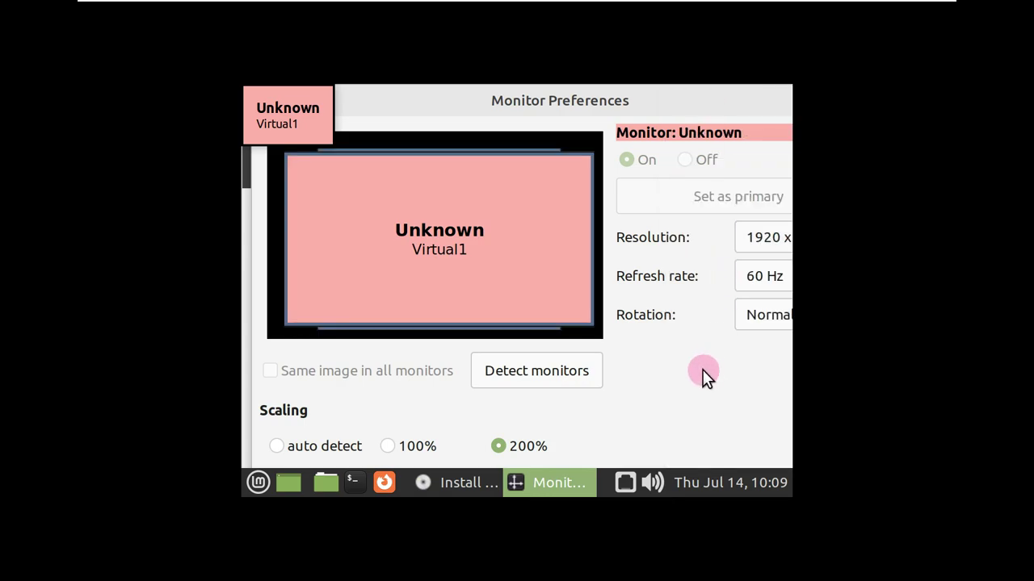
Set the display scaling to 100%, apply the monitor settings and keep the new configuration.
click(403, 448)
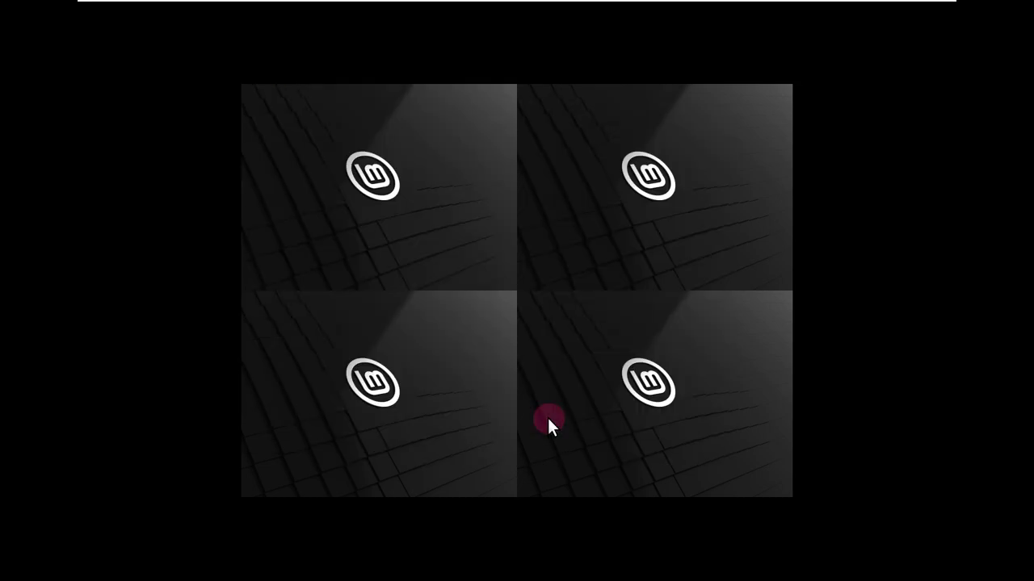
click(483, 335)
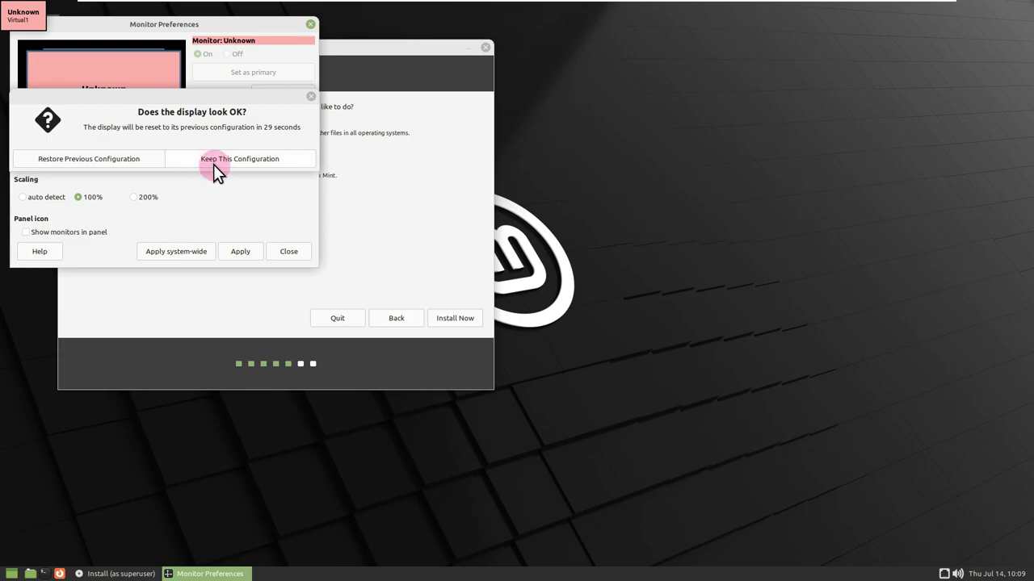
click(214, 160)
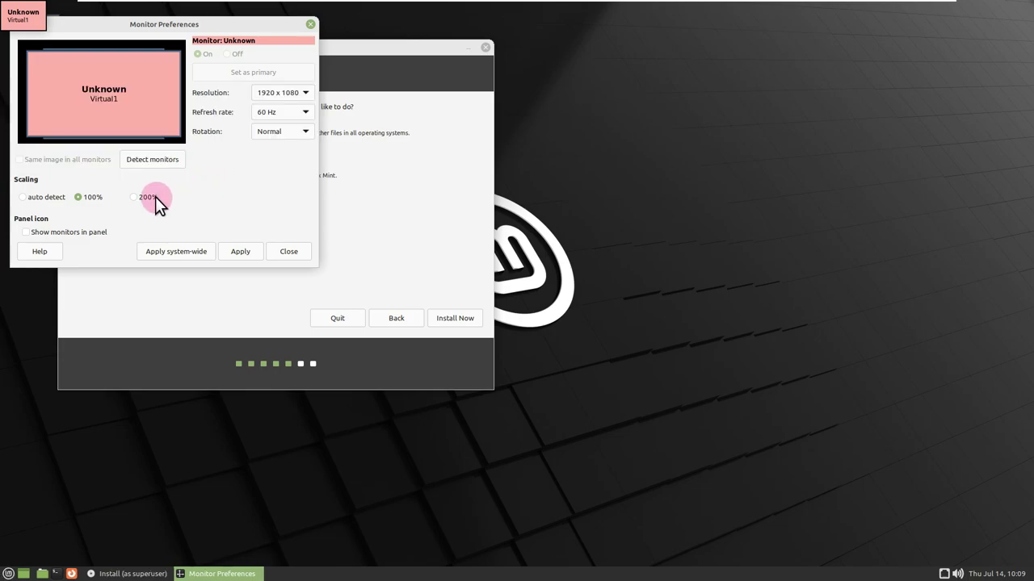
Set the display scaling to 200%, apply it and keep the configuration, and close the monitor preferences.
click(153, 197)
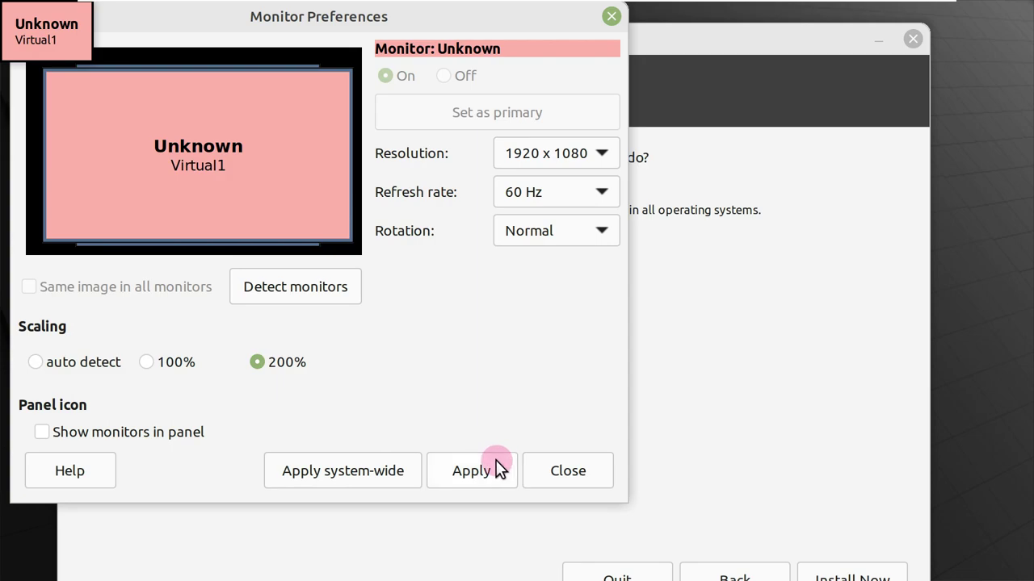
click(496, 464)
click(442, 292)
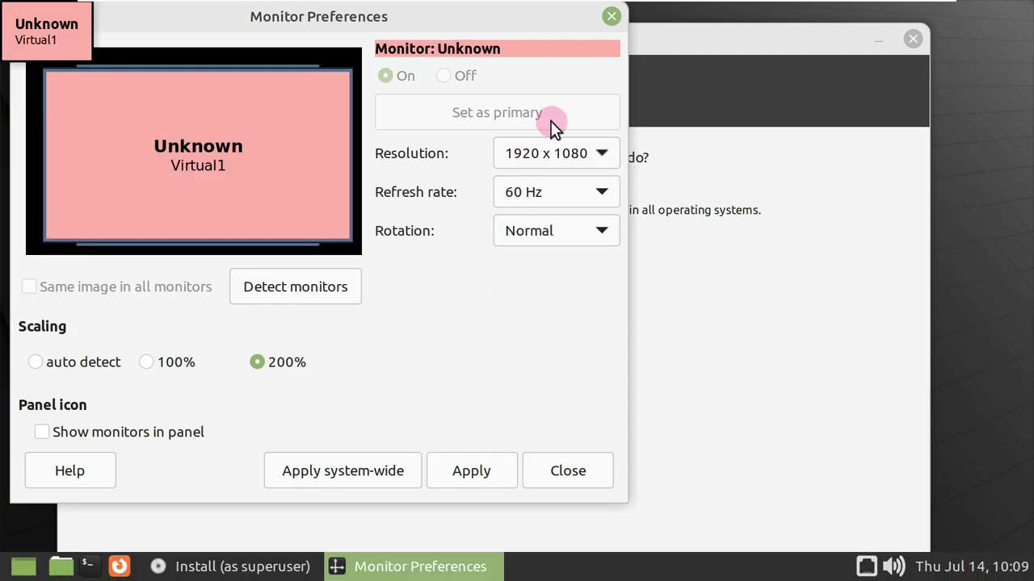
click(610, 18)
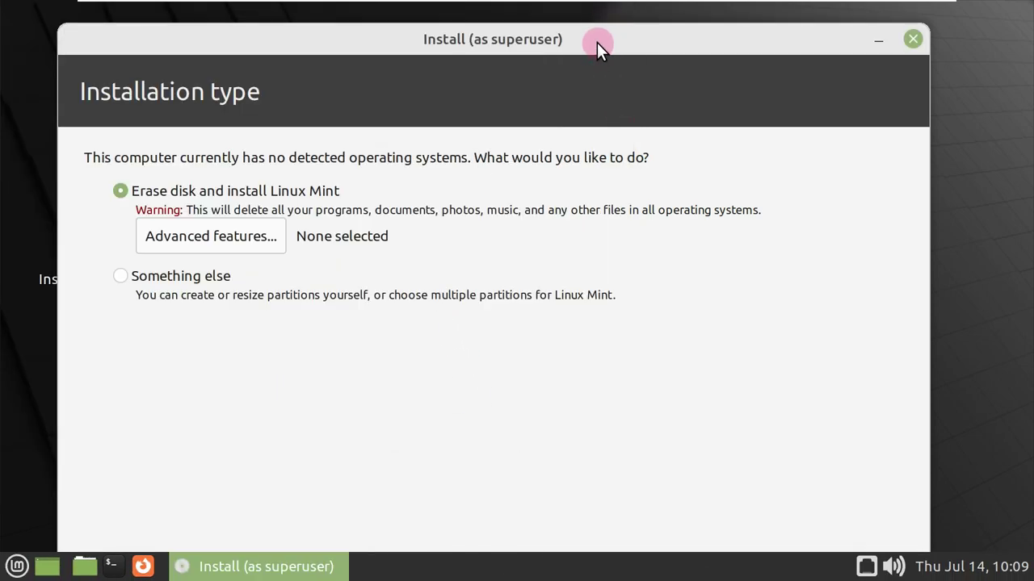
Move the installer window slightly up and sideways, and dismiss the panel's context options without changing anything.
drag(597, 42, 628, 30)
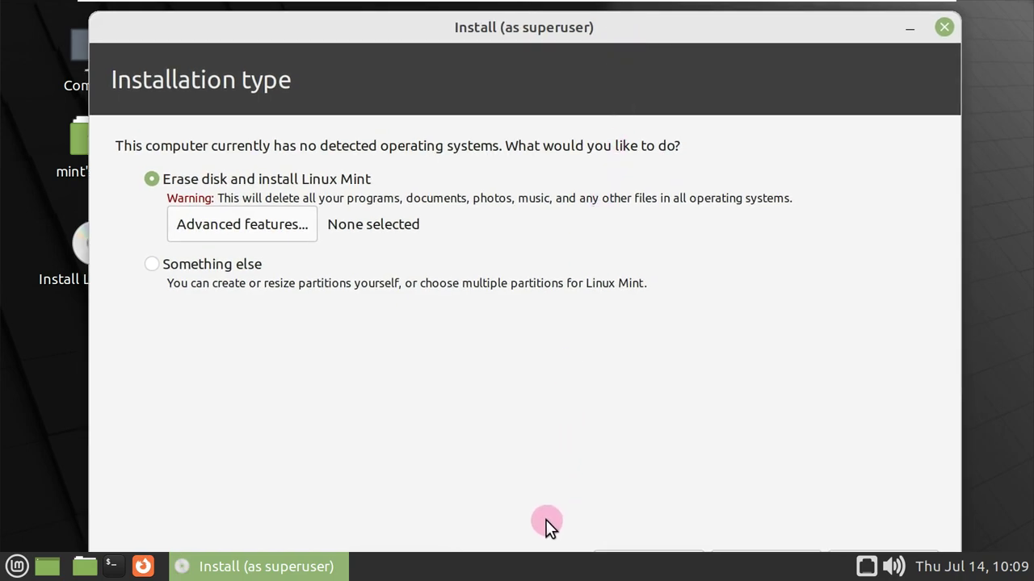
right_click(537, 562)
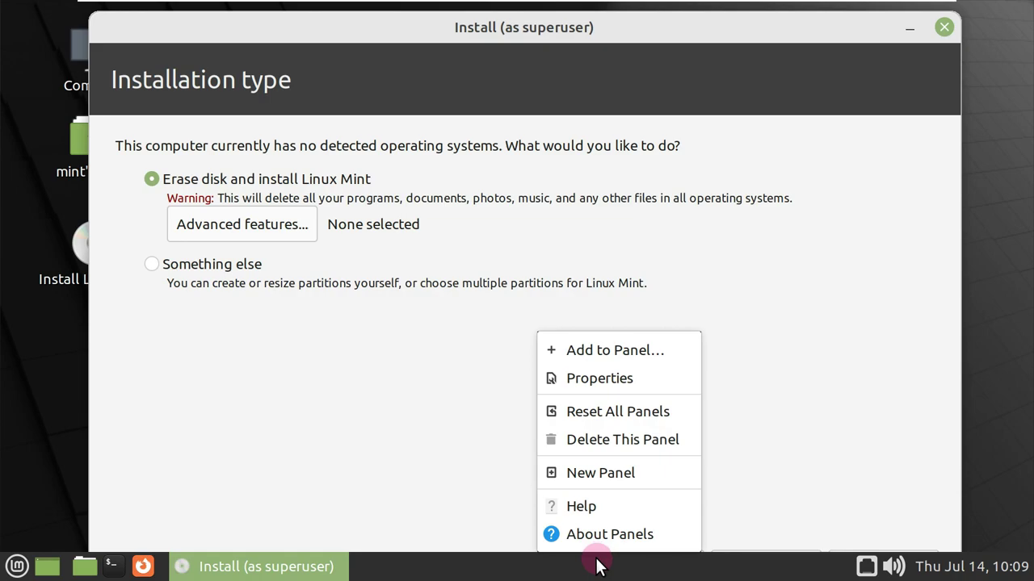
click(995, 331)
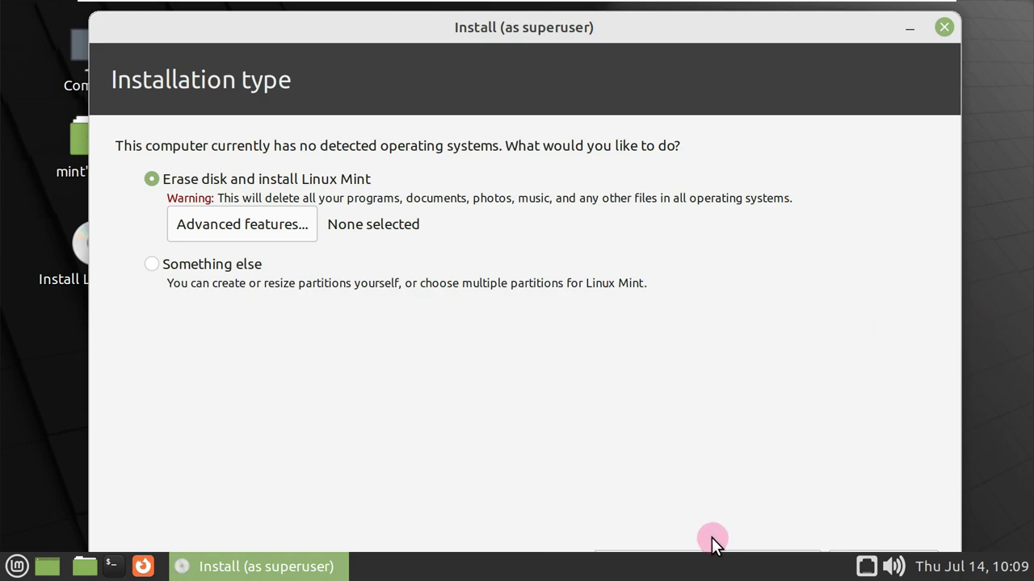
Check the advanced installation features and cancel out of them, and move the installer window up as far as possible to expose its lower edge.
click(266, 223)
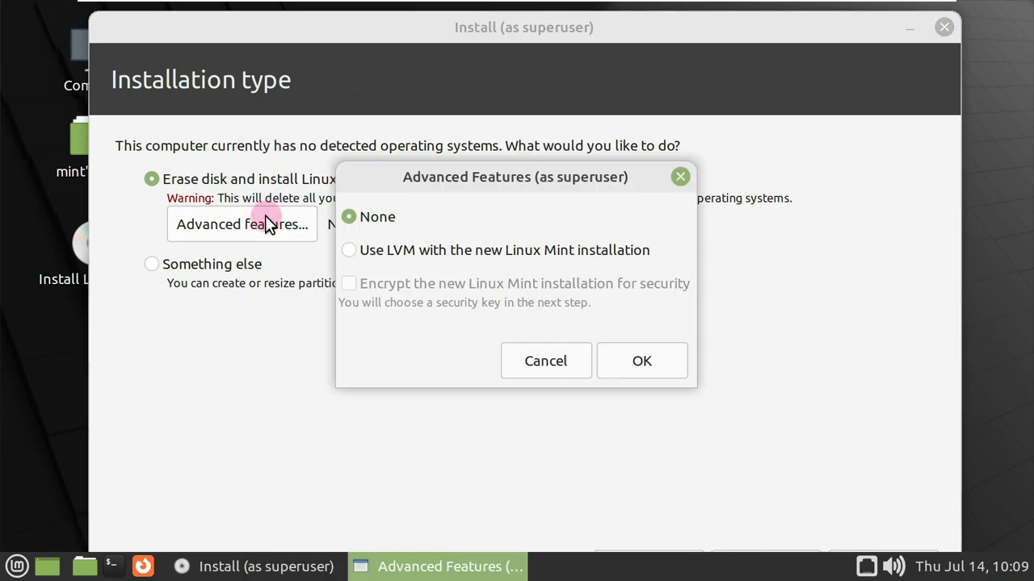
click(568, 353)
drag(451, 25, 454, 15)
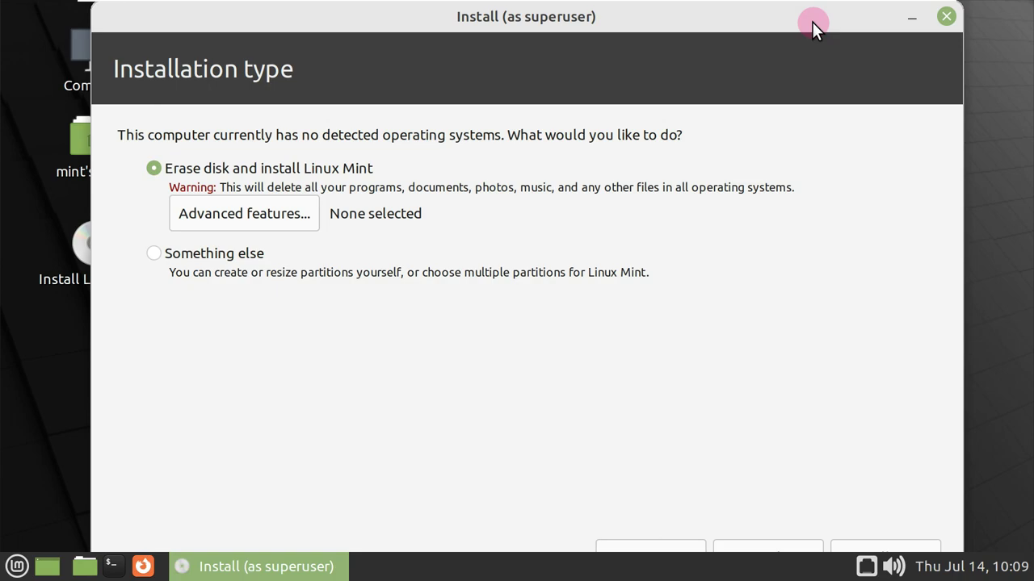
mouse_move(190, 25)
mouse_down()
mouse_move(200, 45)
mouse_move(196, 11)
mouse_up()
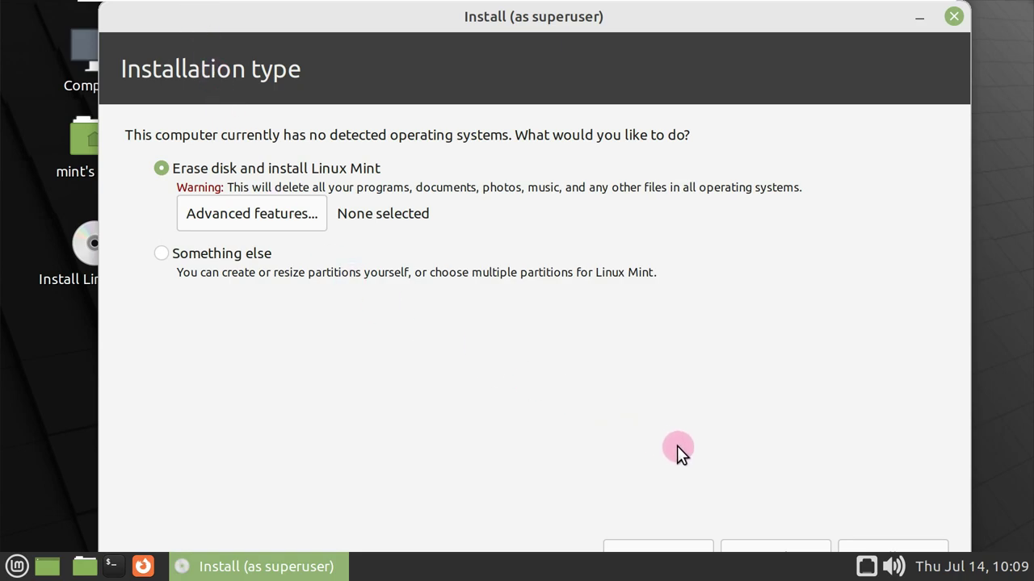
drag(837, 22, 834, 13)
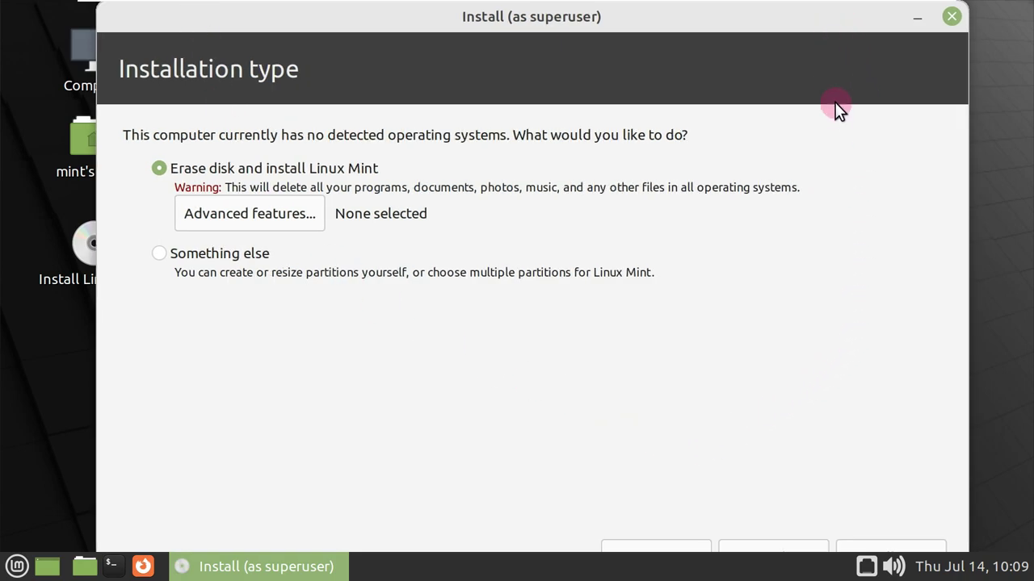
Preview the disk changes for the option Erase disk and install Linux Mint, and dismiss the confirmation without writing them.
click(233, 249)
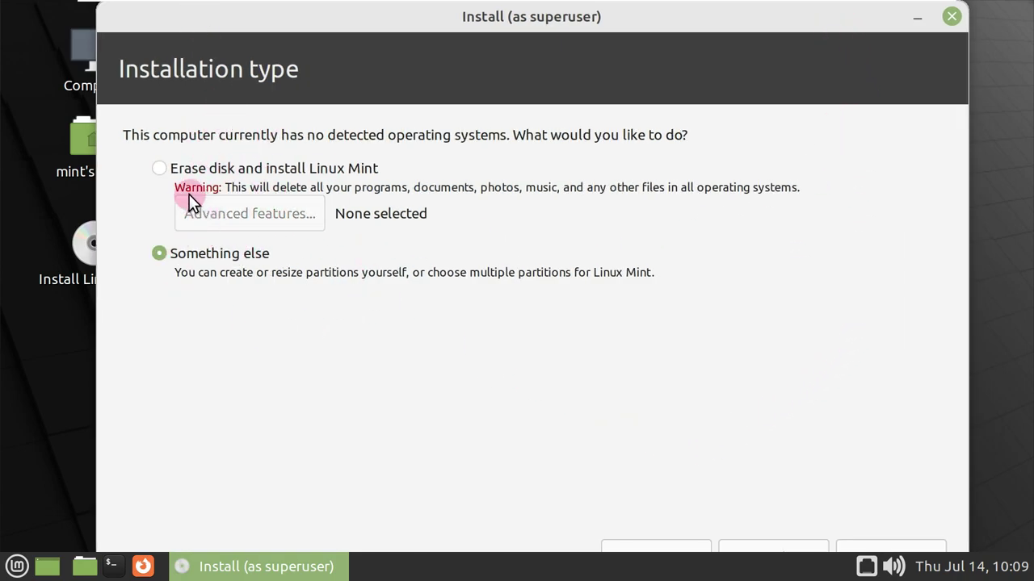
click(178, 174)
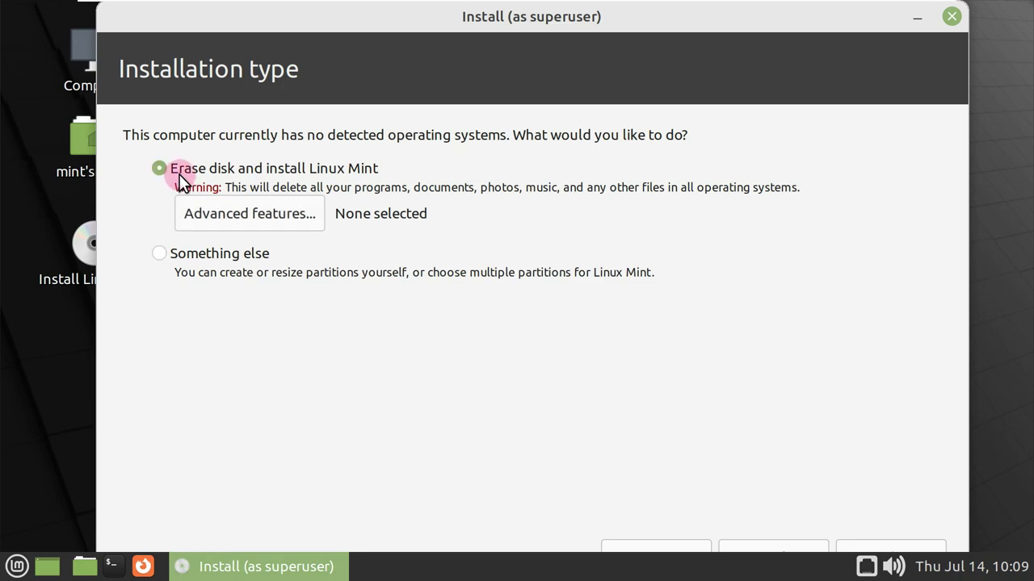
click(874, 548)
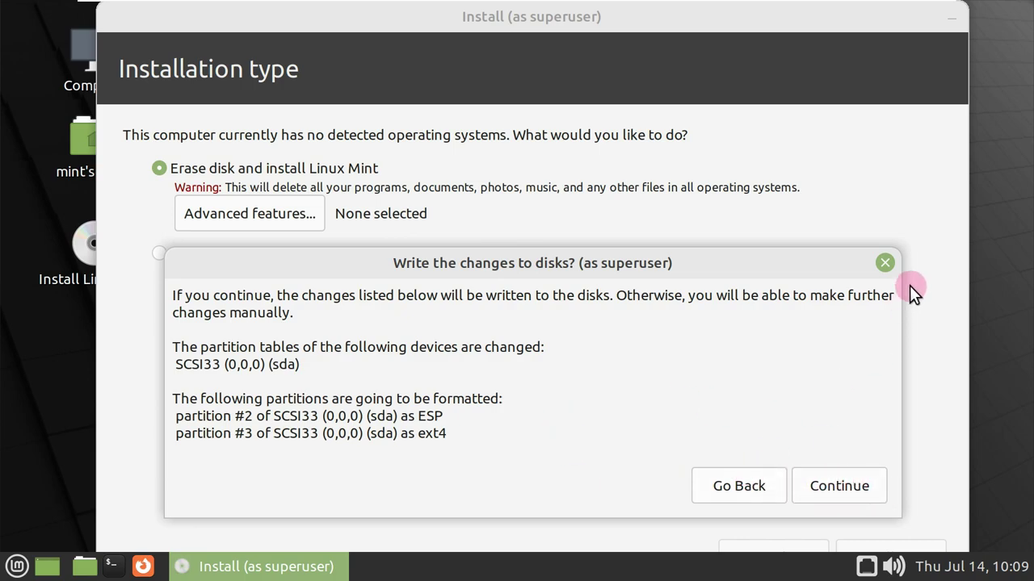
click(885, 263)
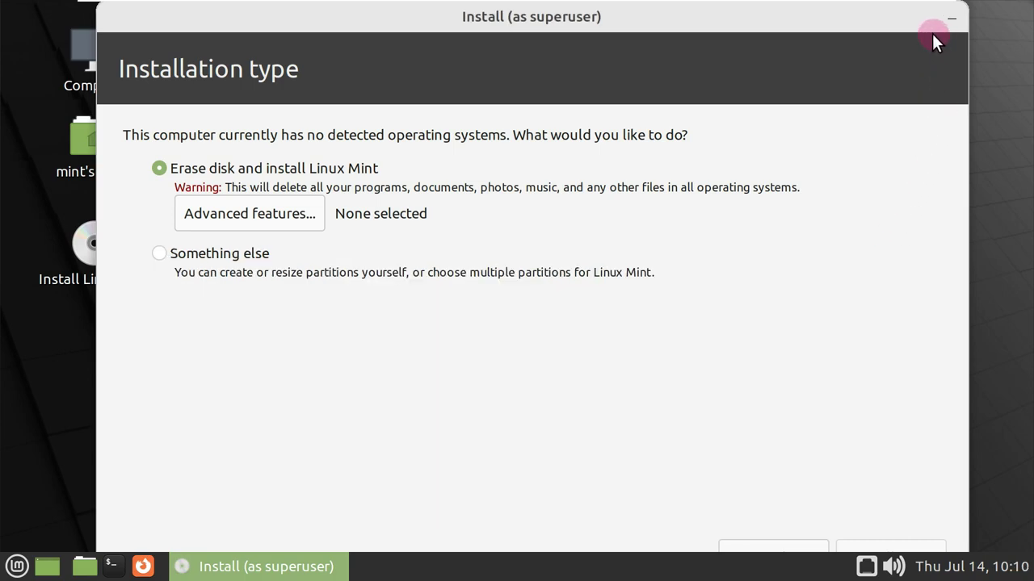
Quit the Linux Mint installation and confirm leaving the installer.
drag(925, 28, 899, 87)
right_click(797, 80)
click(851, 367)
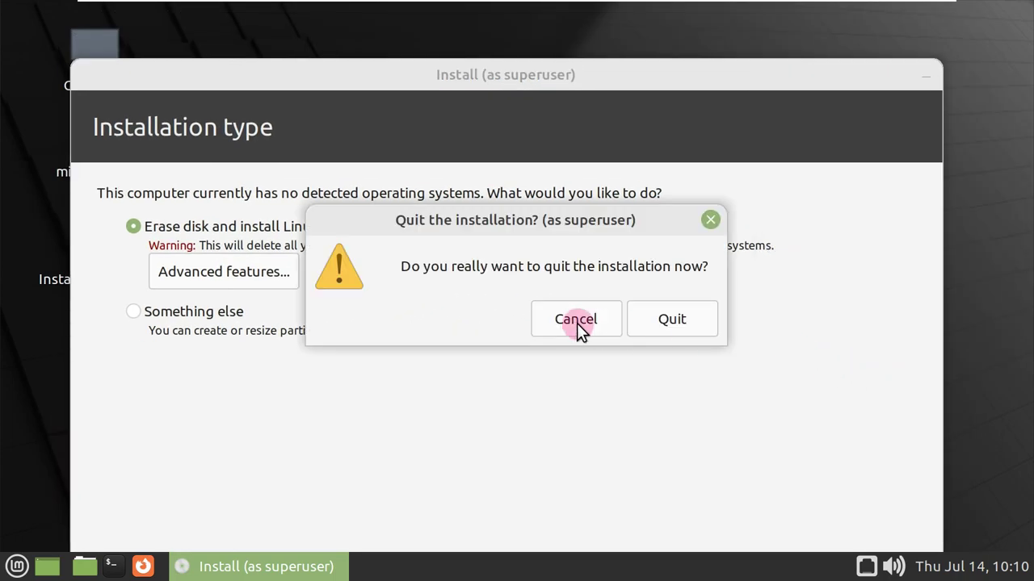
click(638, 321)
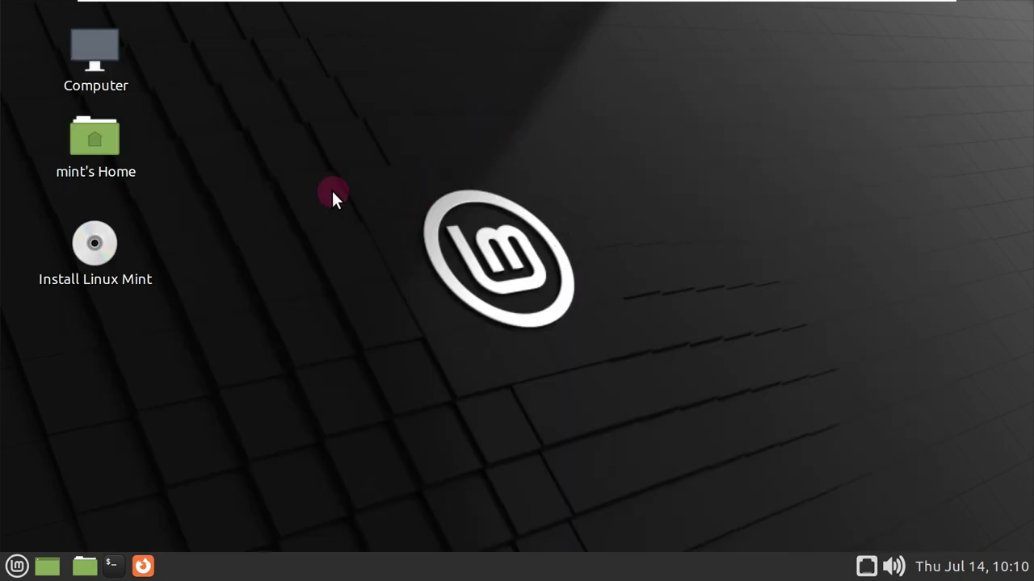
Browse the installed applications in the Preferences and Administration categories of the system menu.
click(18, 566)
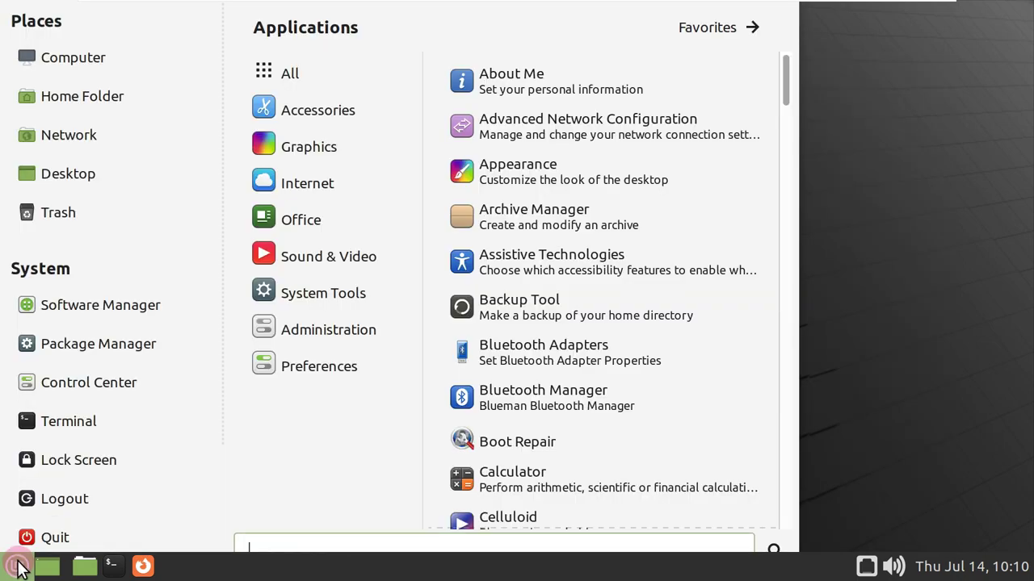
click(320, 365)
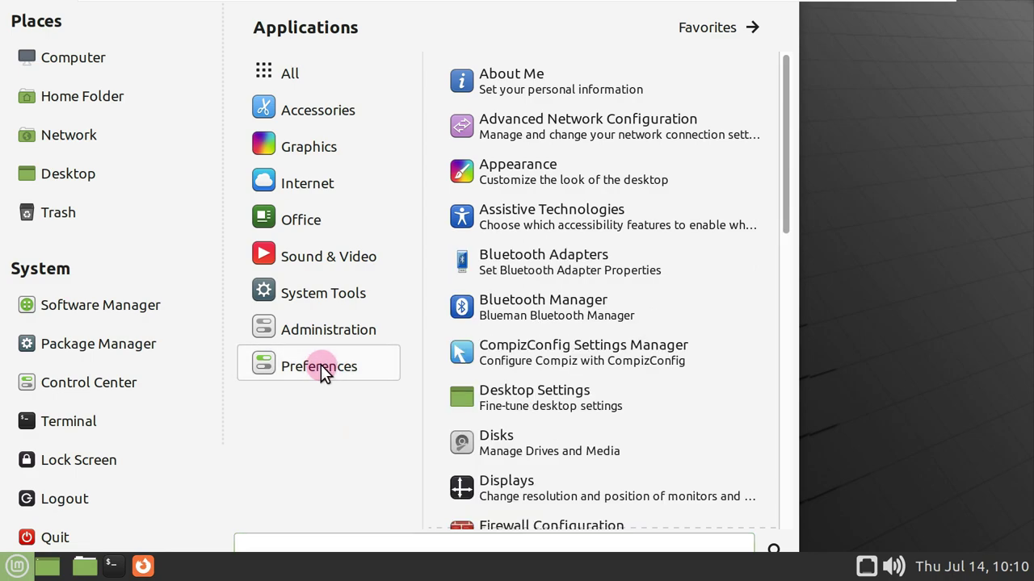
scroll(643, 330, down, 5)
scroll(643, 329, down, 5)
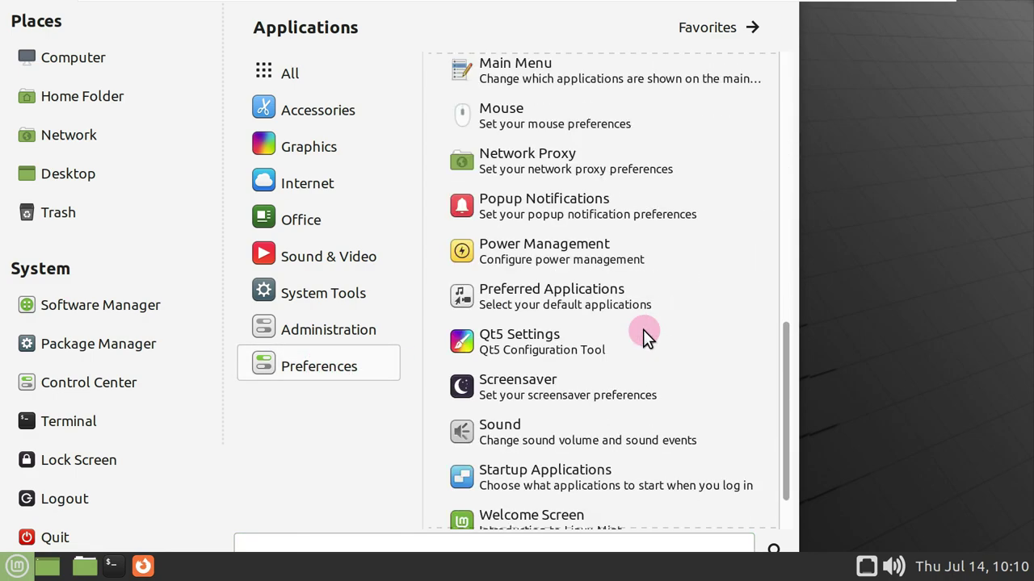
click(312, 327)
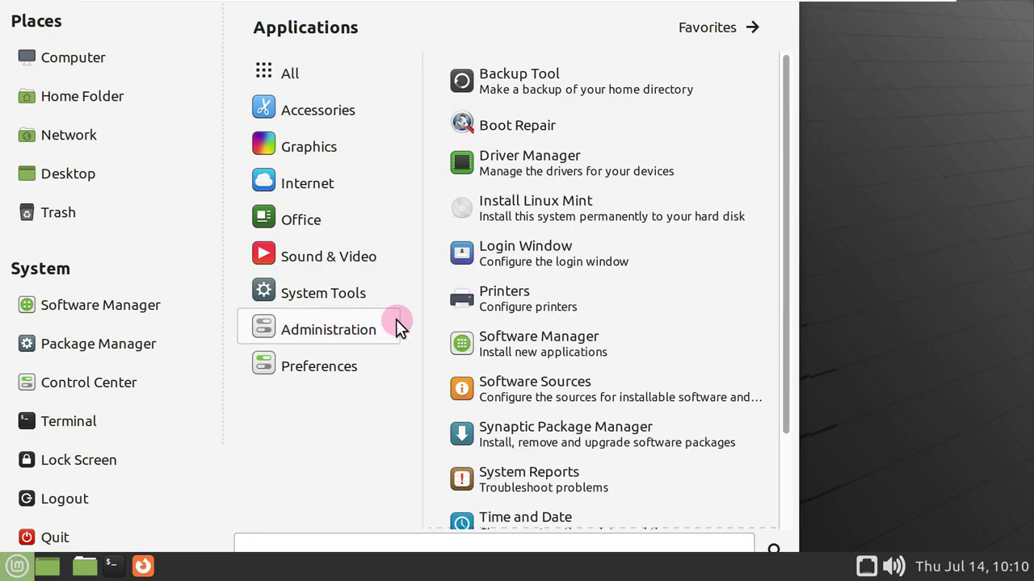
scroll(487, 313, down, 3)
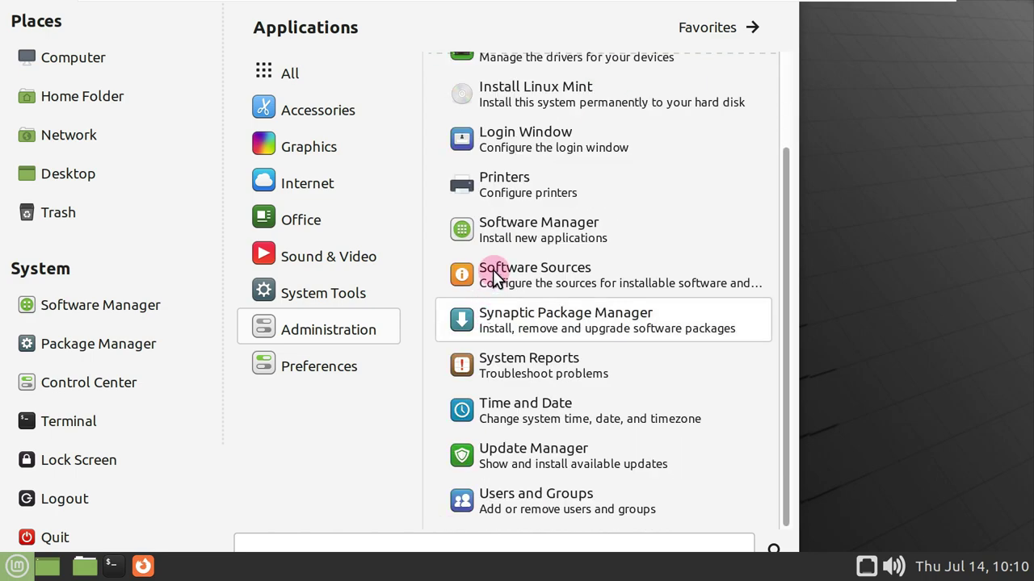
scroll(542, 423, up, 2)
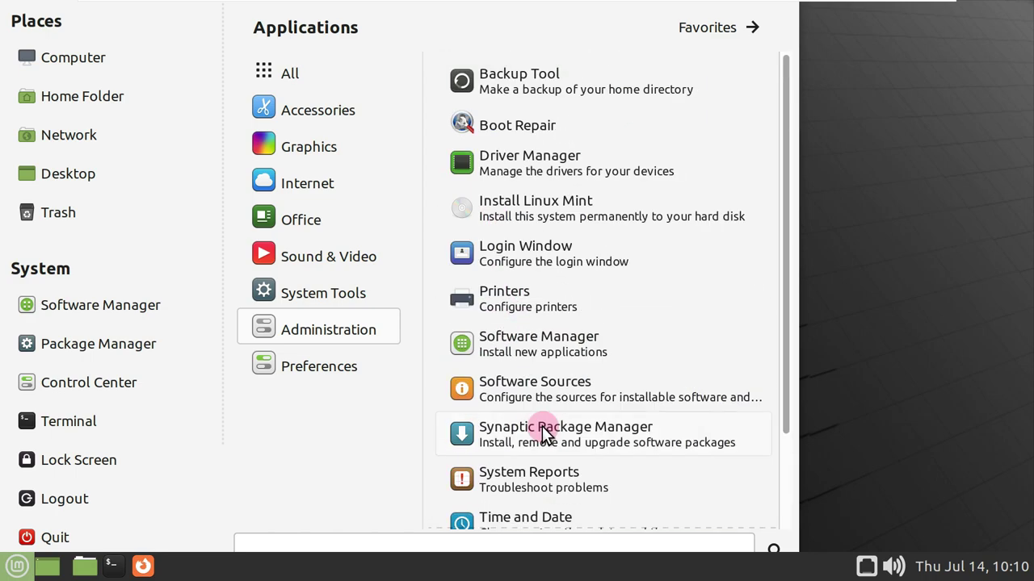
scroll(542, 426, down, 1)
scroll(542, 426, down, 1)
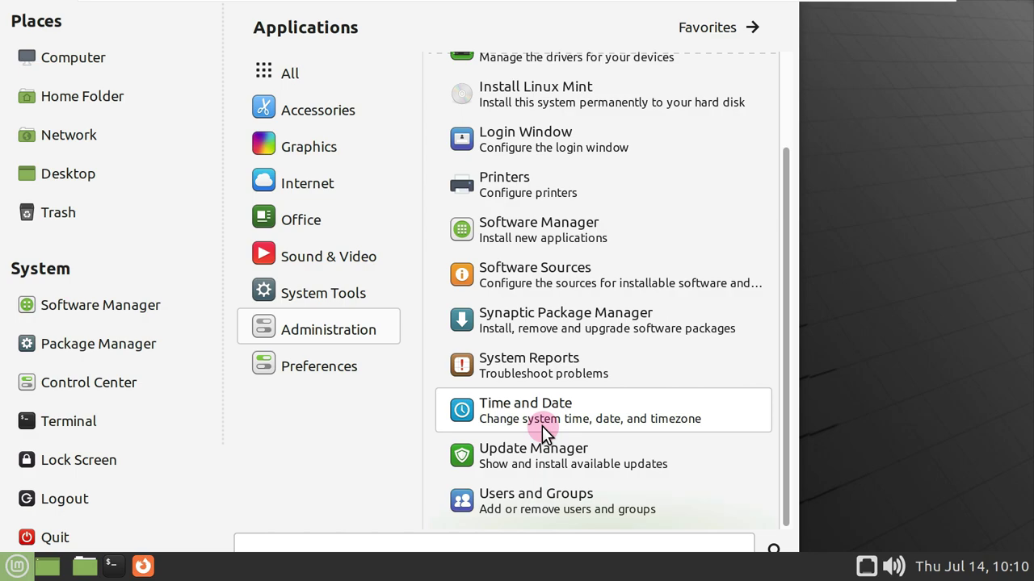
Open System Monitor from the System Tools applications, maximize its window and view the system information.
click(380, 294)
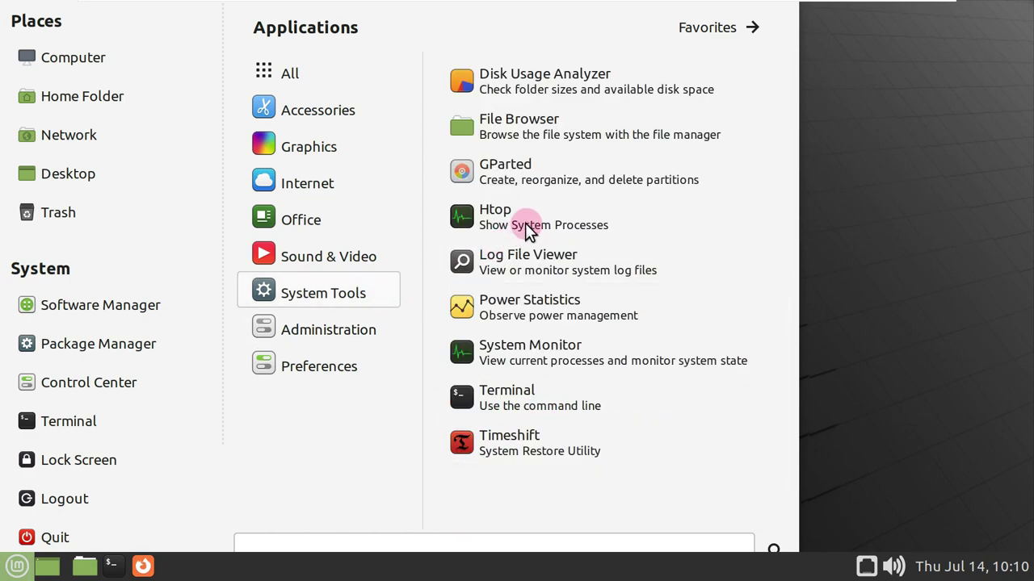
click(533, 347)
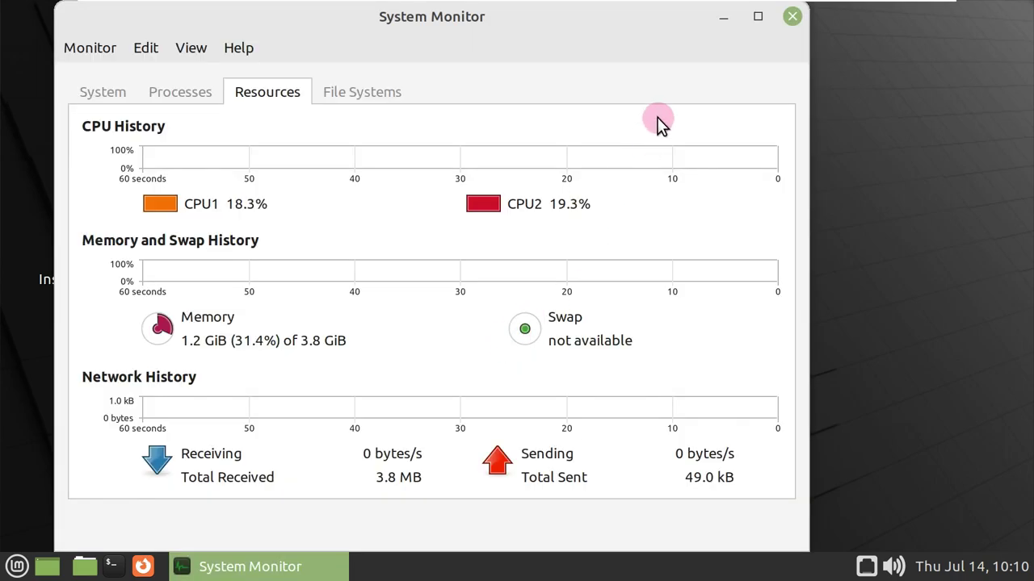
click(758, 17)
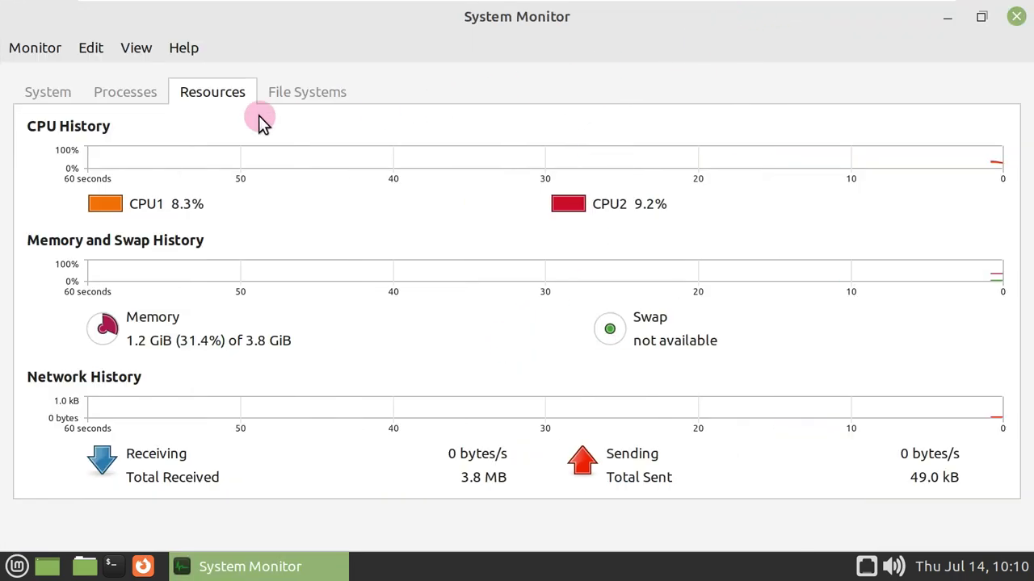
click(75, 100)
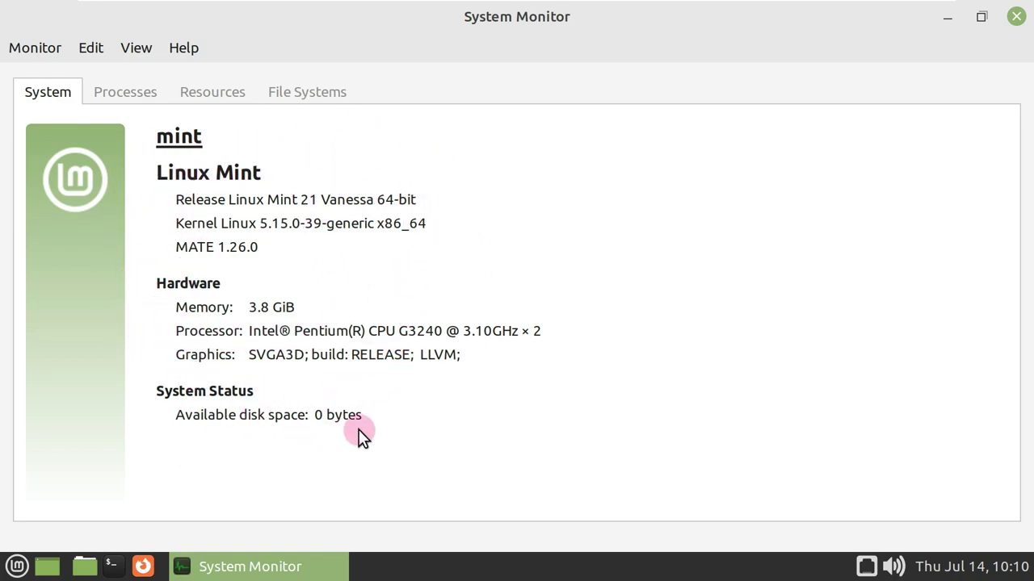
Show the running processes and widen the Status, CPU Time, Waiting Channel and Control Group columns.
click(156, 90)
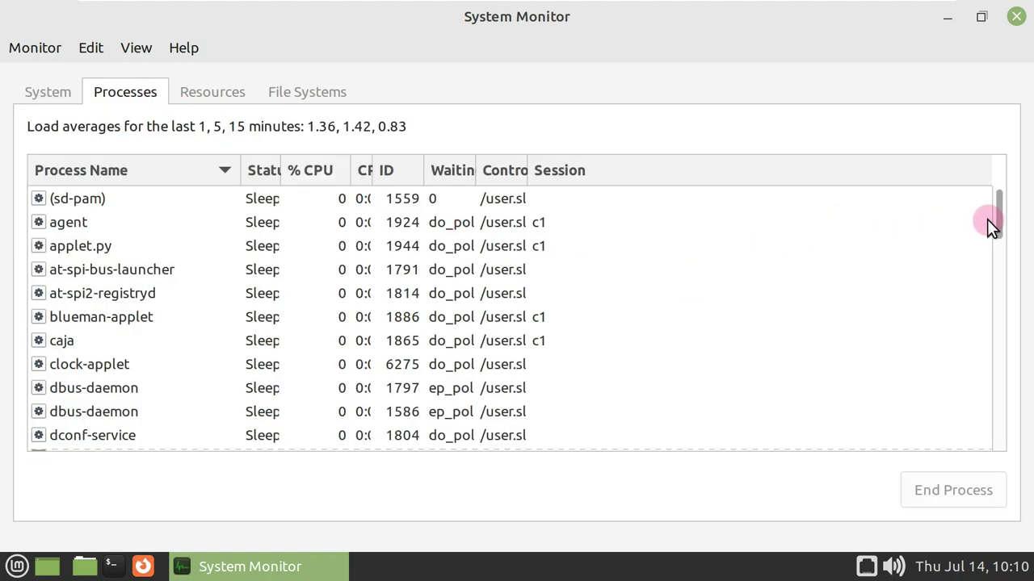
drag(996, 219, 1001, 260)
drag(279, 170, 343, 176)
drag(425, 168, 520, 177)
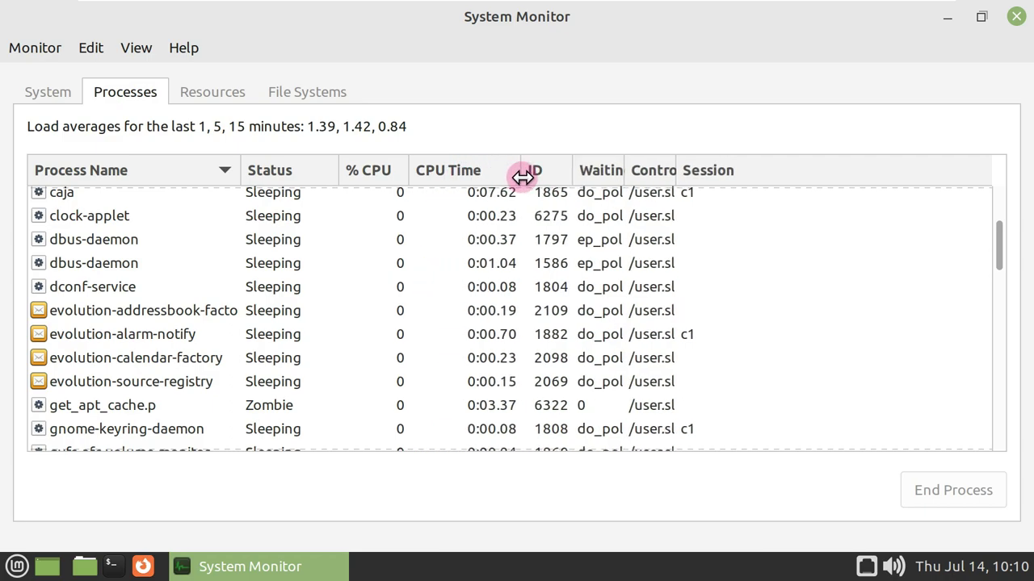
drag(621, 168, 775, 172)
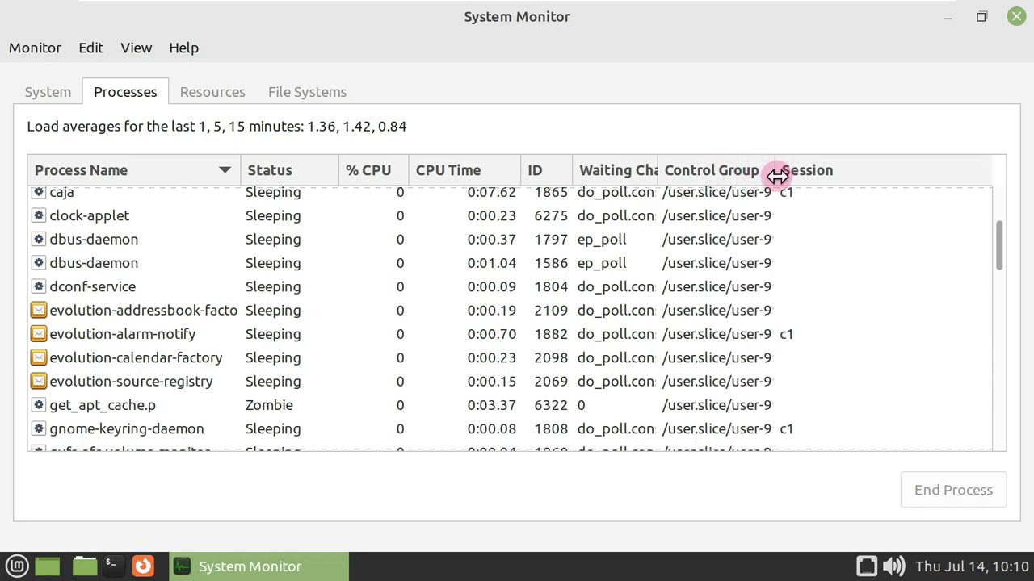
Examine the list of running processes and their status from the beginning toward the end.
scroll(727, 279, up, 3)
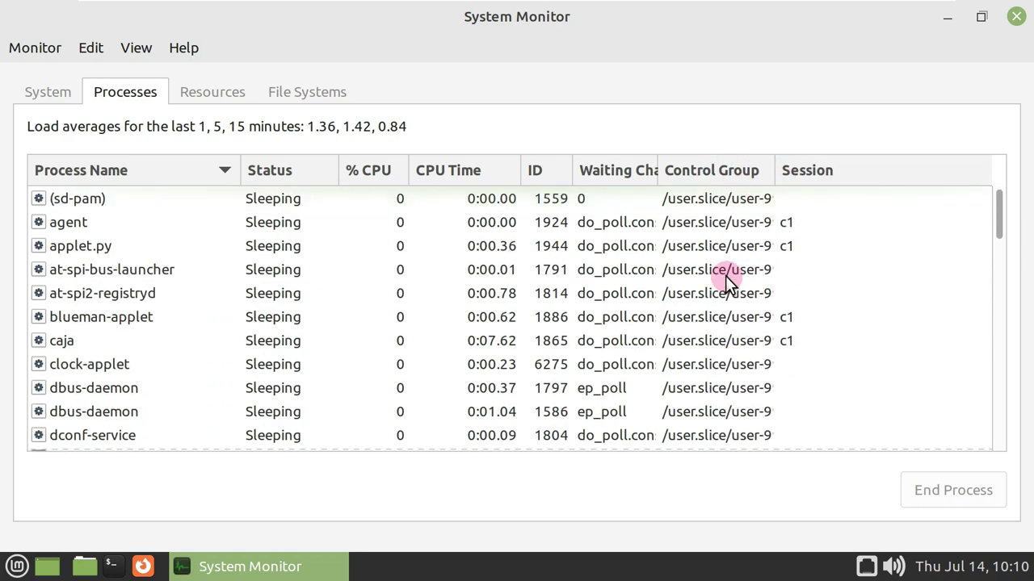
scroll(726, 283, down, 2)
scroll(725, 277, down, 3)
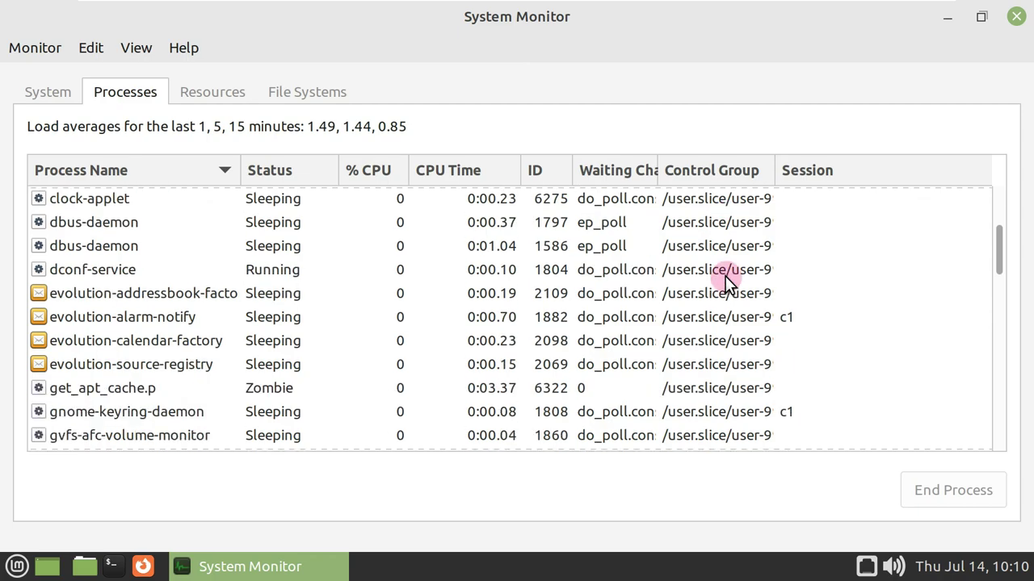
scroll(725, 276, down, 3)
scroll(725, 279, down, 2)
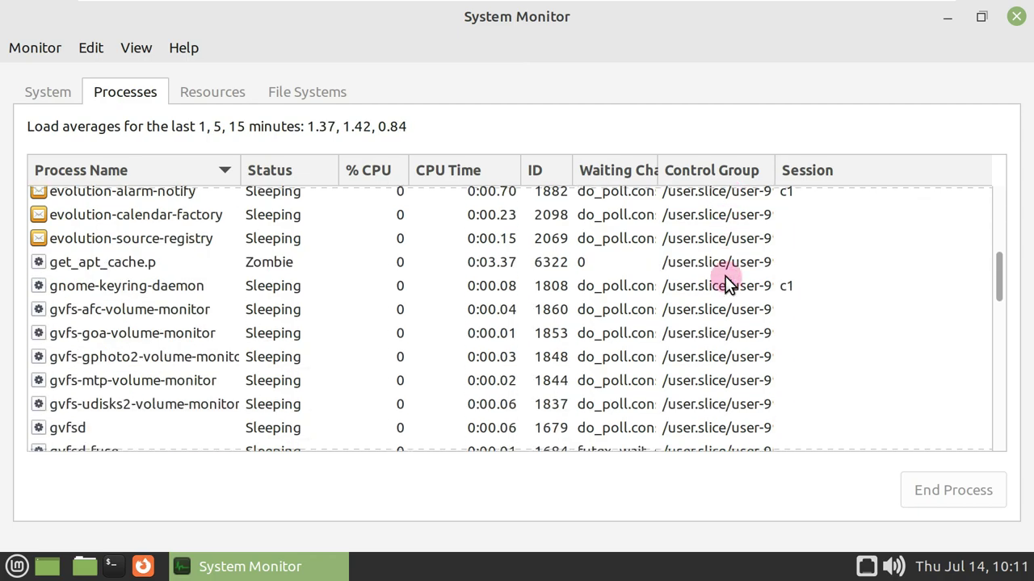
scroll(725, 279, down, 5)
scroll(725, 283, down, 8)
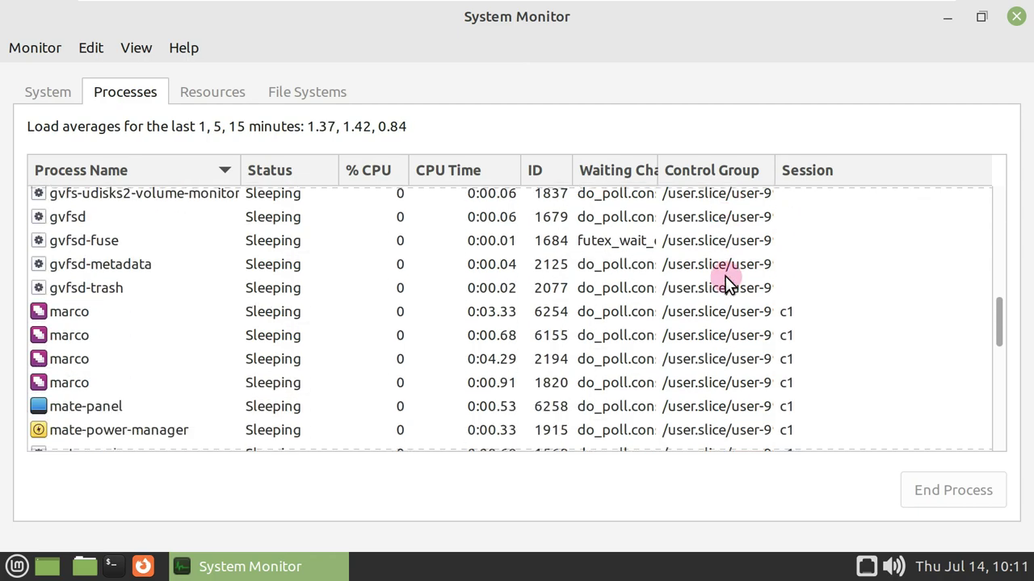
scroll(725, 283, down, 6)
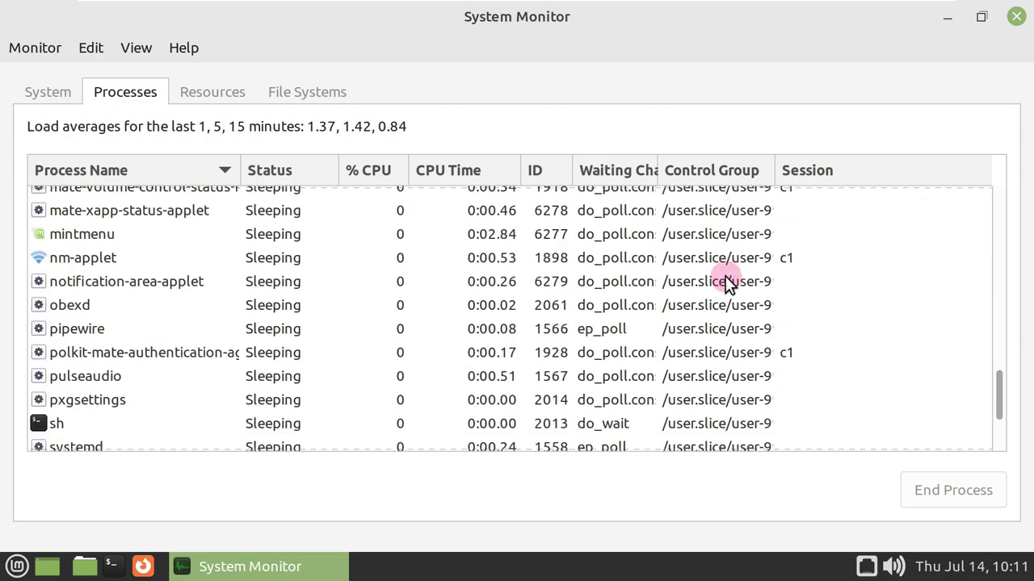
View the last running processes, the resource usage history and the mounted file systems, ending on the resource graphs.
scroll(725, 281, down, 5)
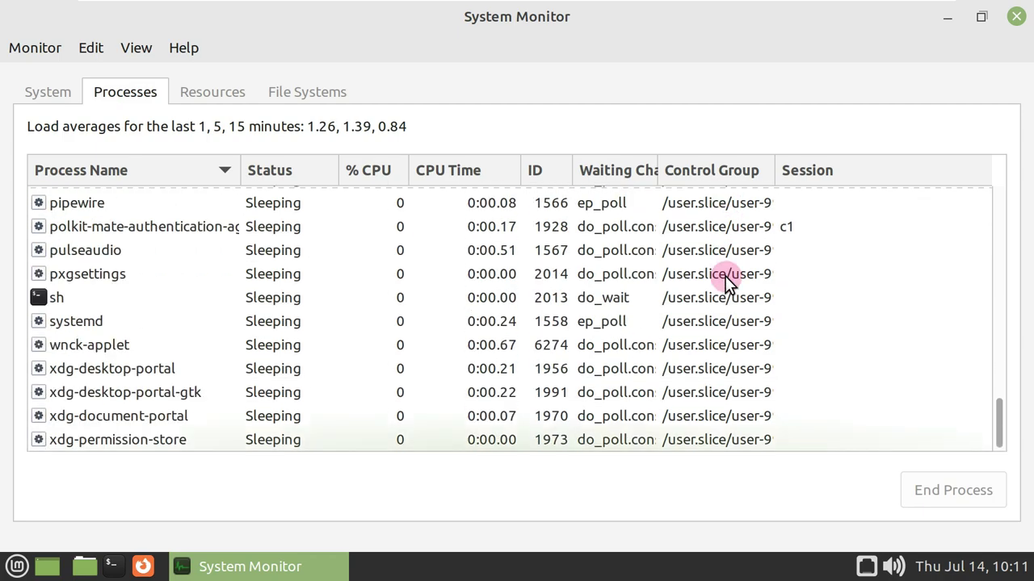
click(211, 95)
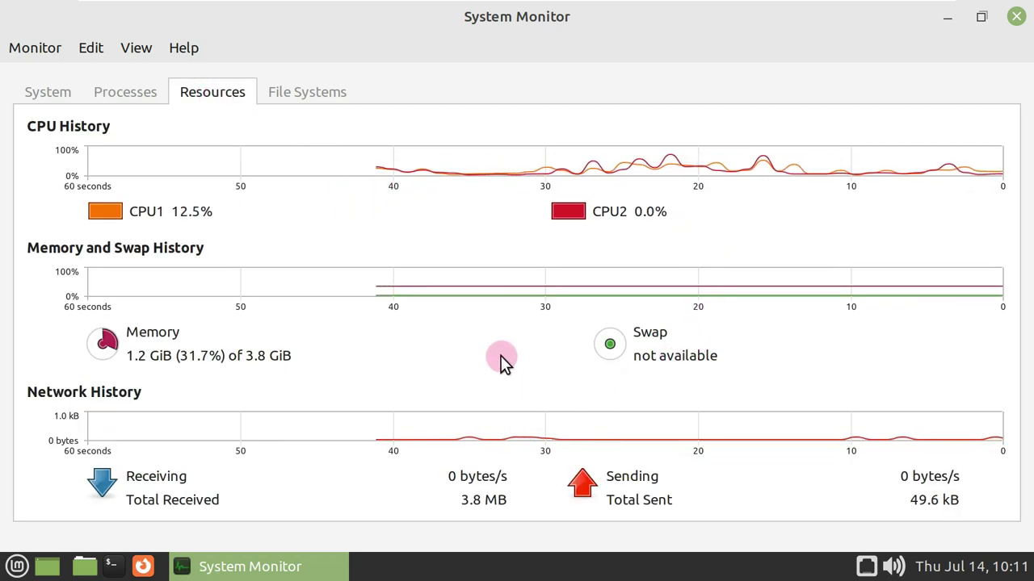
click(291, 91)
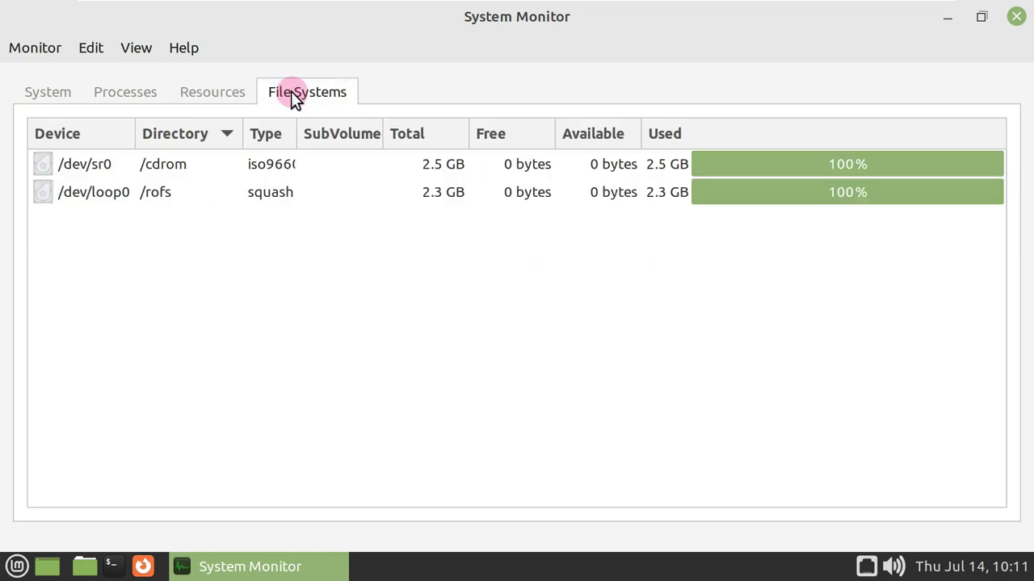
click(237, 95)
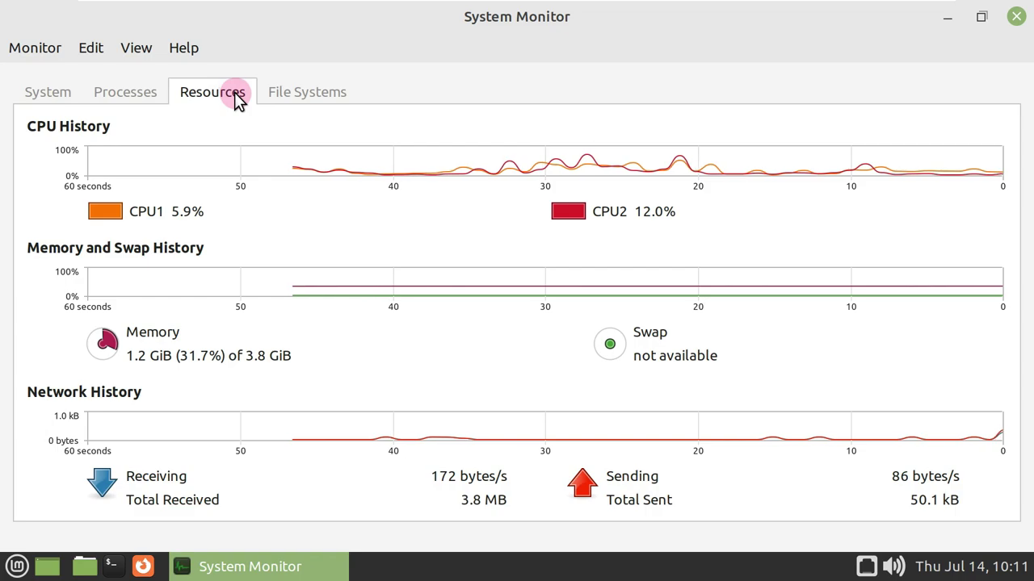
View the version information of System Monitor, then close the information dialog and the application.
click(198, 46)
click(236, 106)
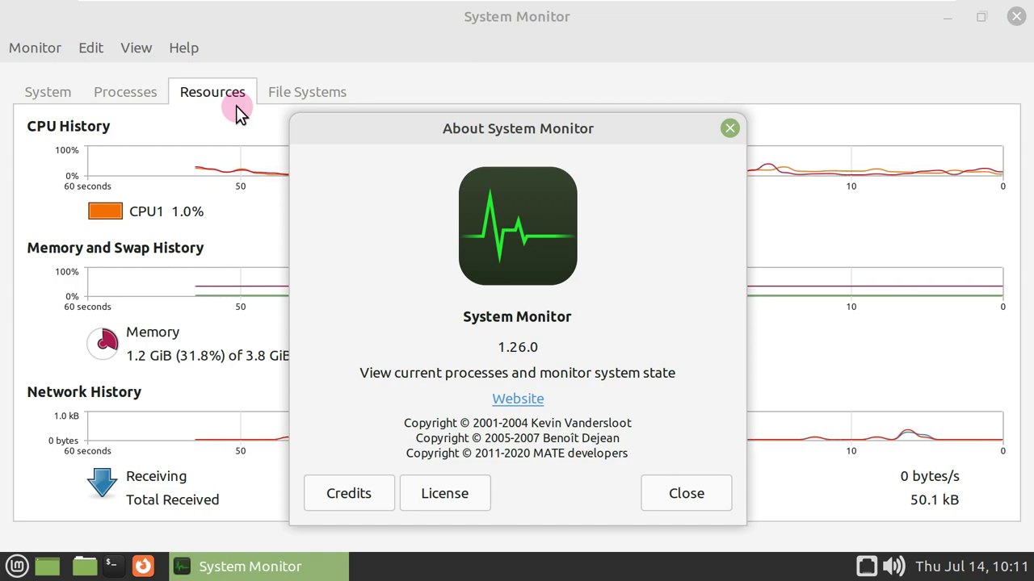
click(676, 487)
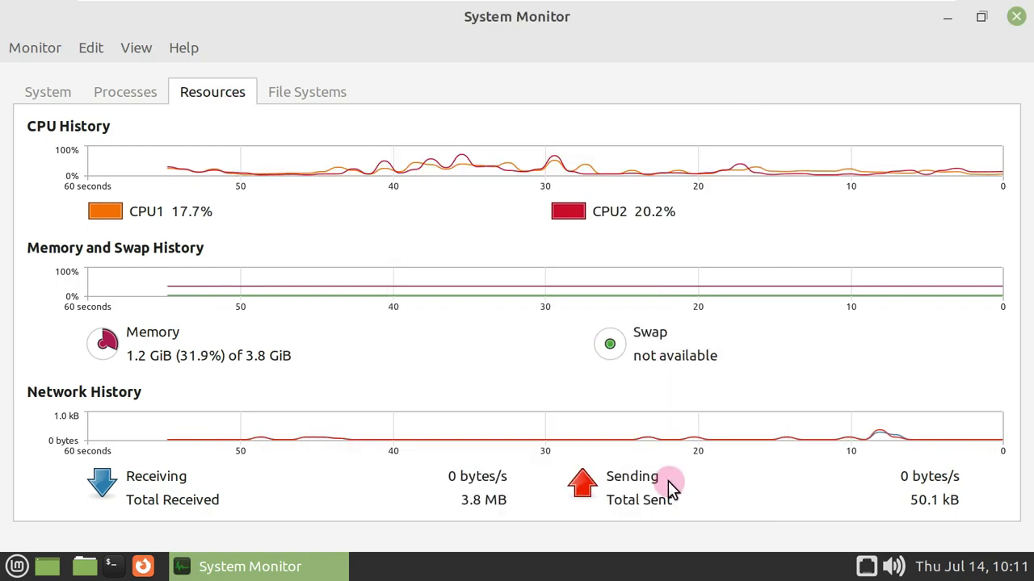
click(1015, 17)
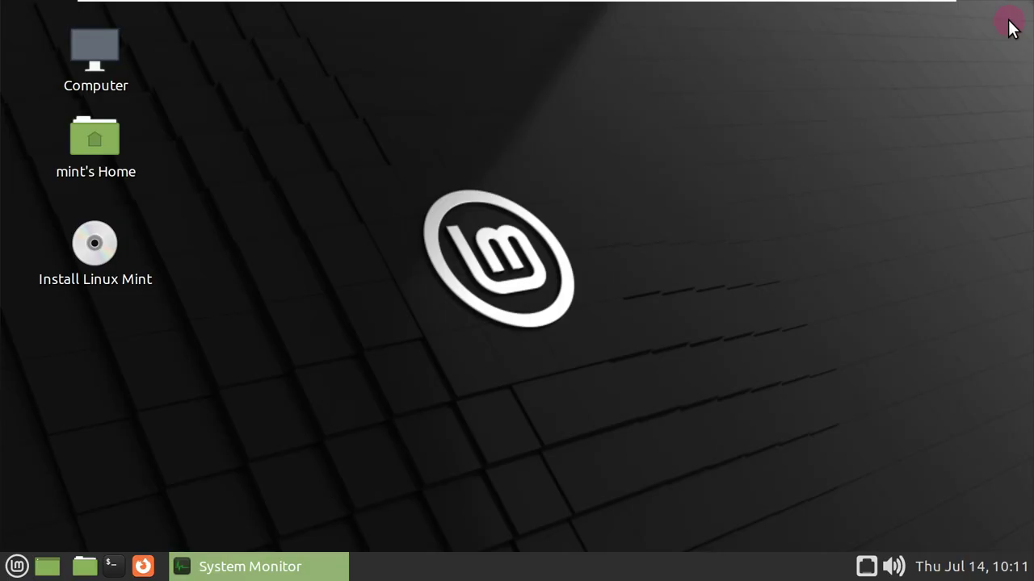
Open the home folder in the Caja file manager and view its version information, highlighting the version number.
click(84, 565)
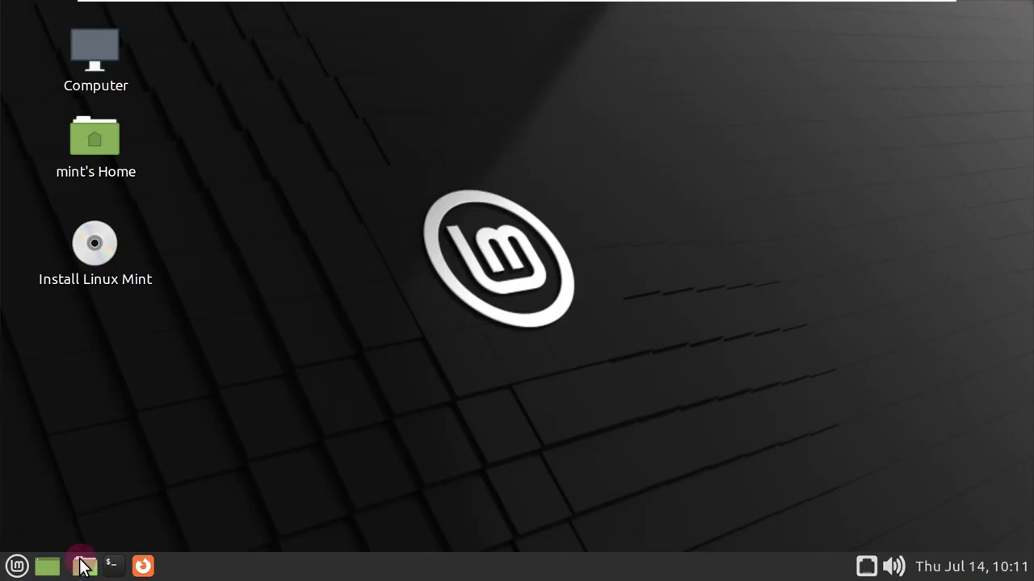
click(365, 49)
click(375, 113)
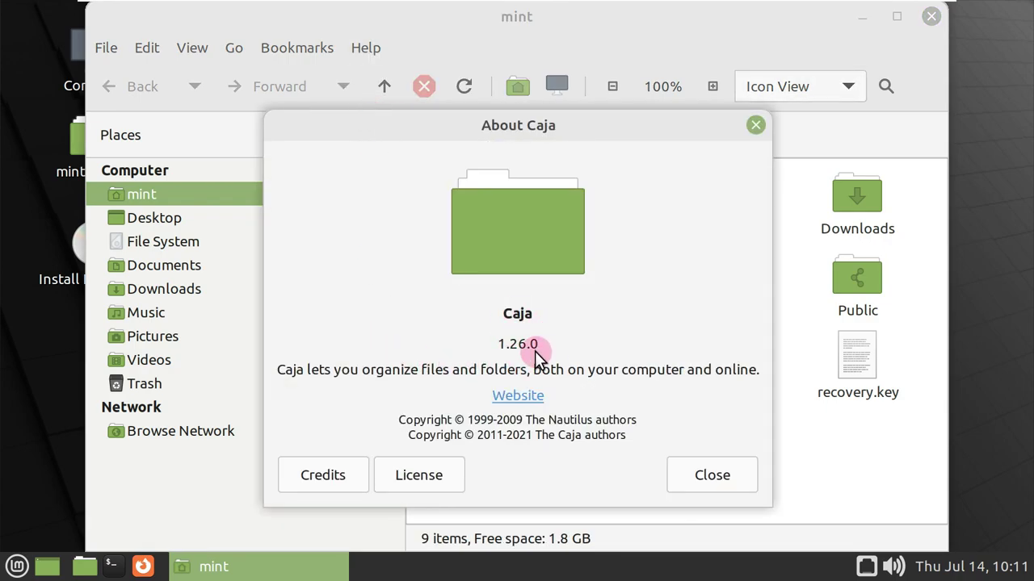
drag(547, 341, 468, 342)
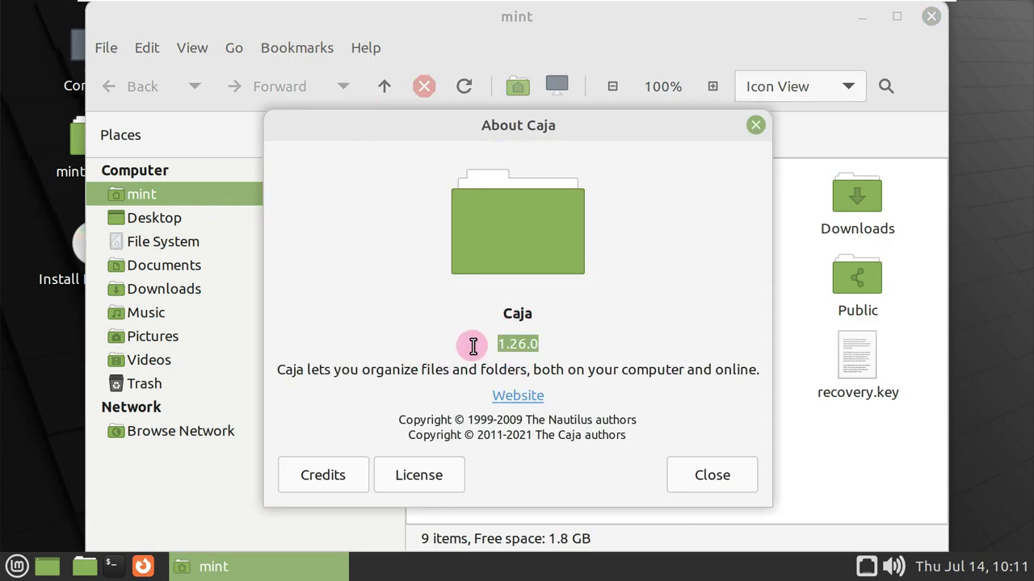
click(716, 482)
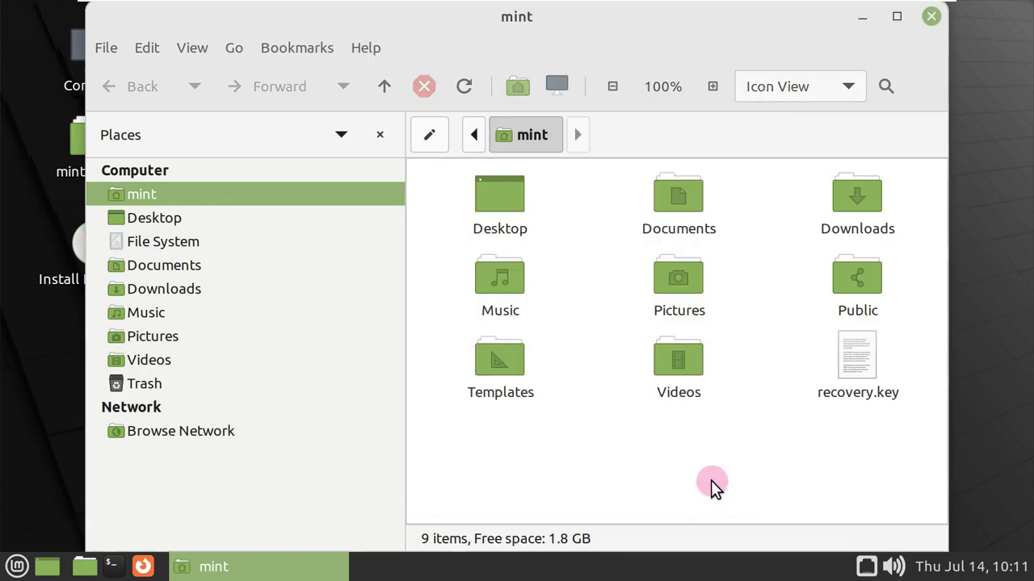
Look through the commands Caja offers, including the editing, bookmark and help entries, and close the file manager.
click(109, 49)
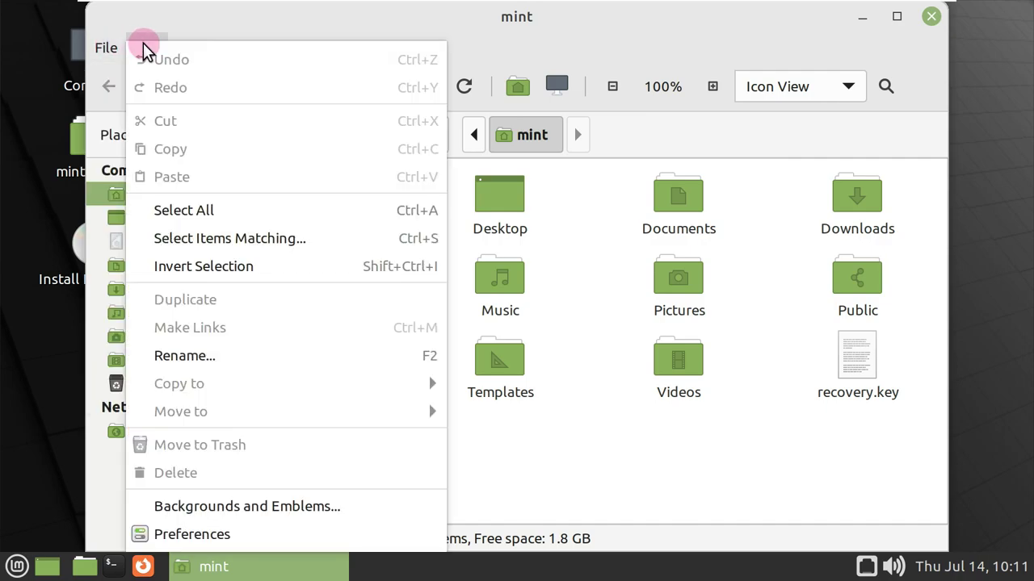
mouse_move(189, 37)
click(470, 30)
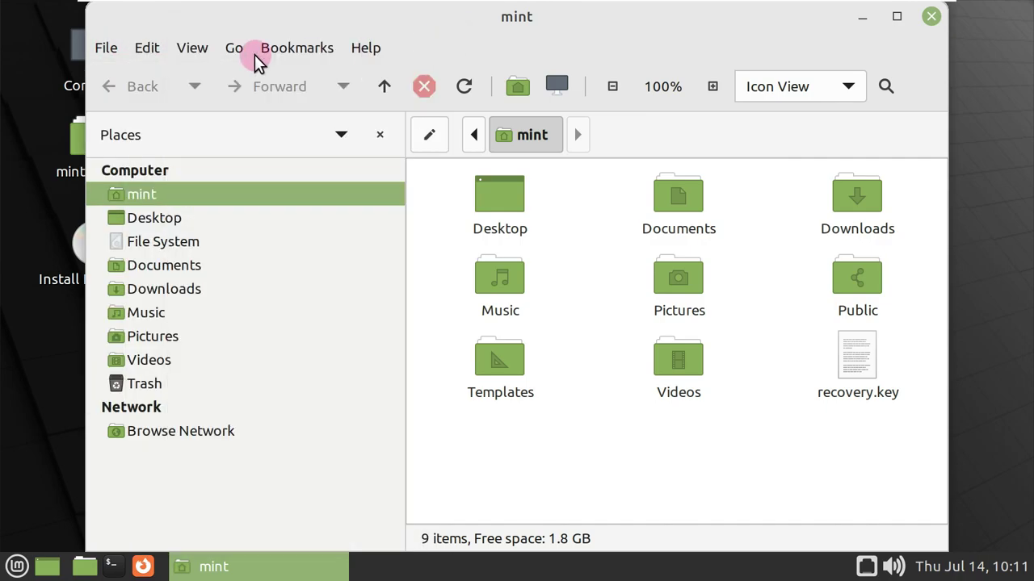
click(237, 51)
mouse_move(269, 52)
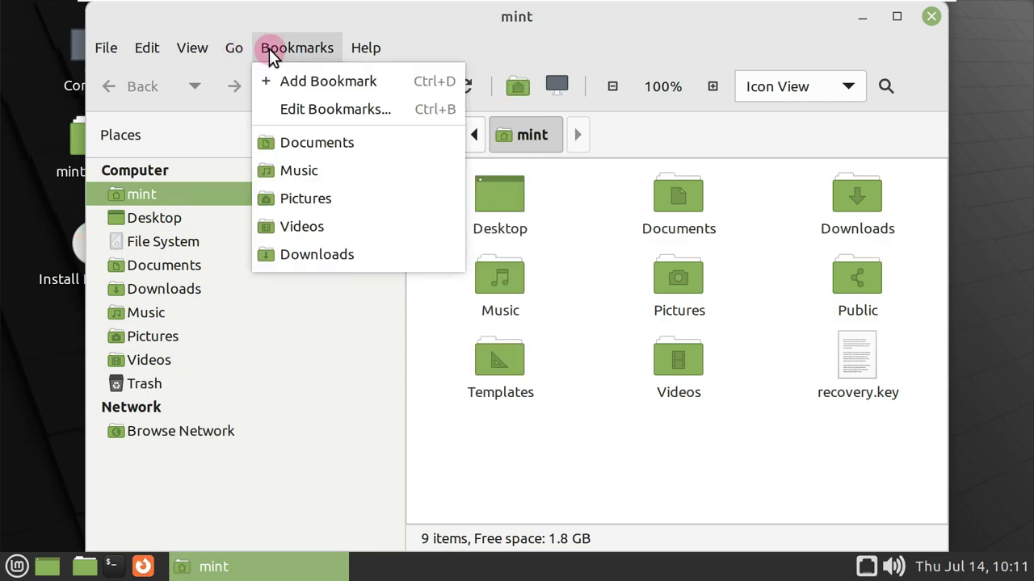
mouse_move(350, 47)
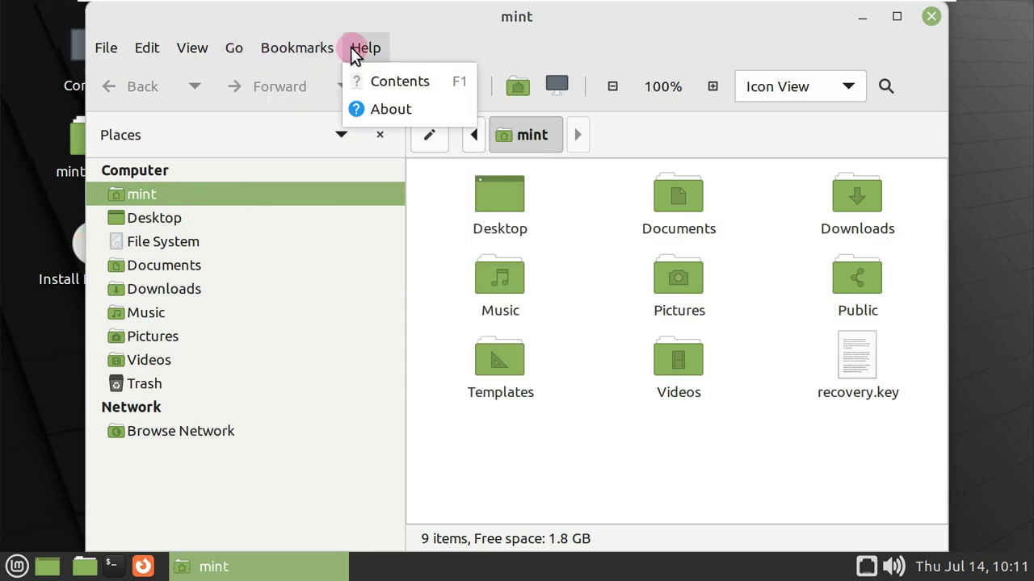
click(931, 22)
click(931, 22)
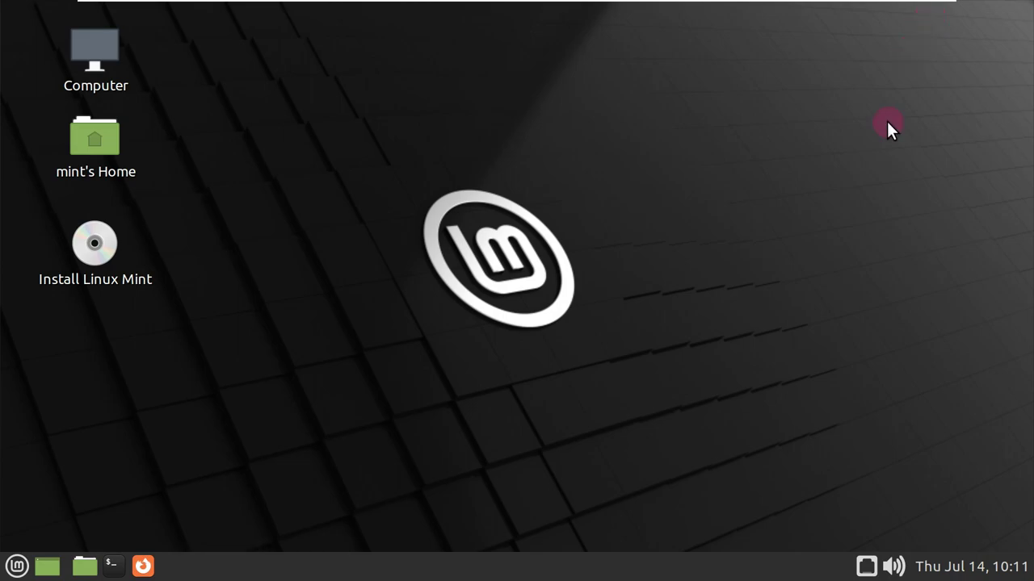
click(961, 567)
click(927, 565)
click(897, 565)
click(901, 567)
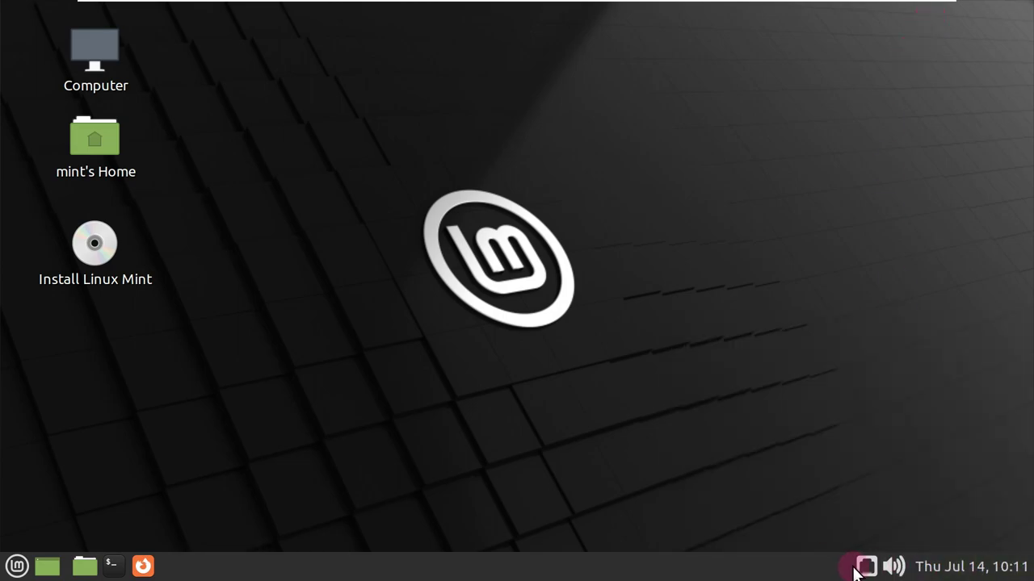
click(863, 567)
click(863, 567)
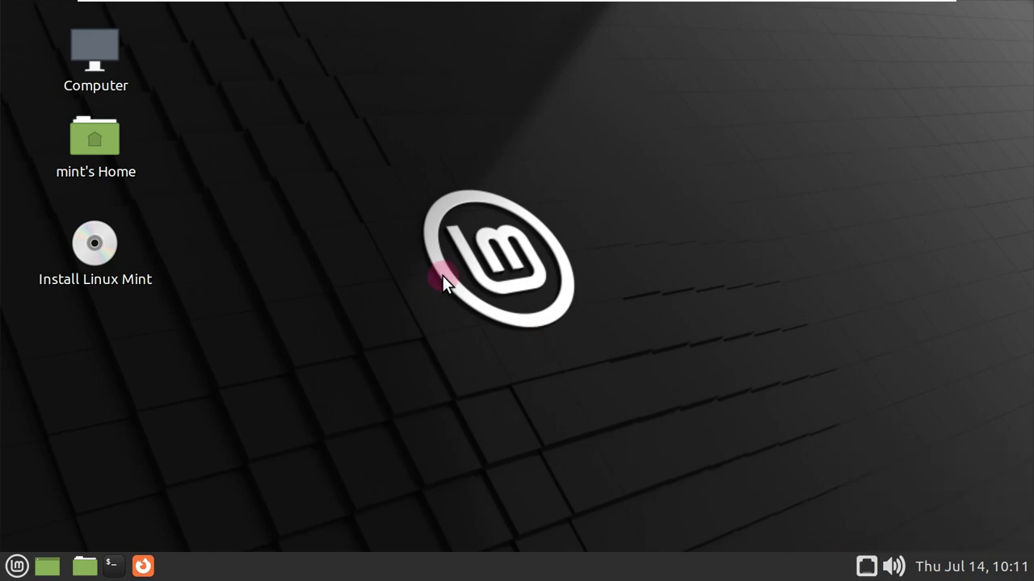
Change the desktop background to the pink and purple flowing petals wallpaper.
right_click(327, 145)
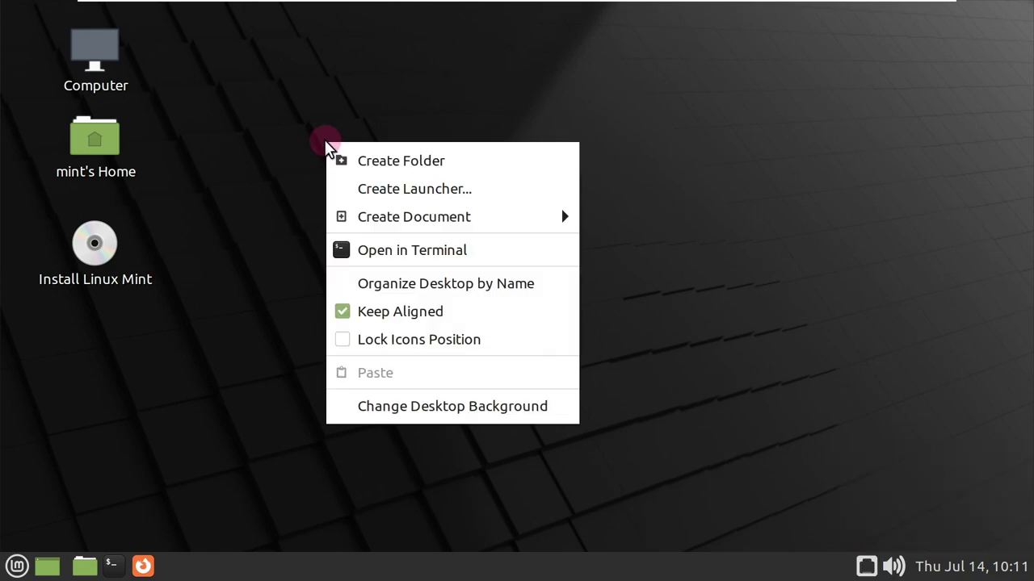
click(435, 394)
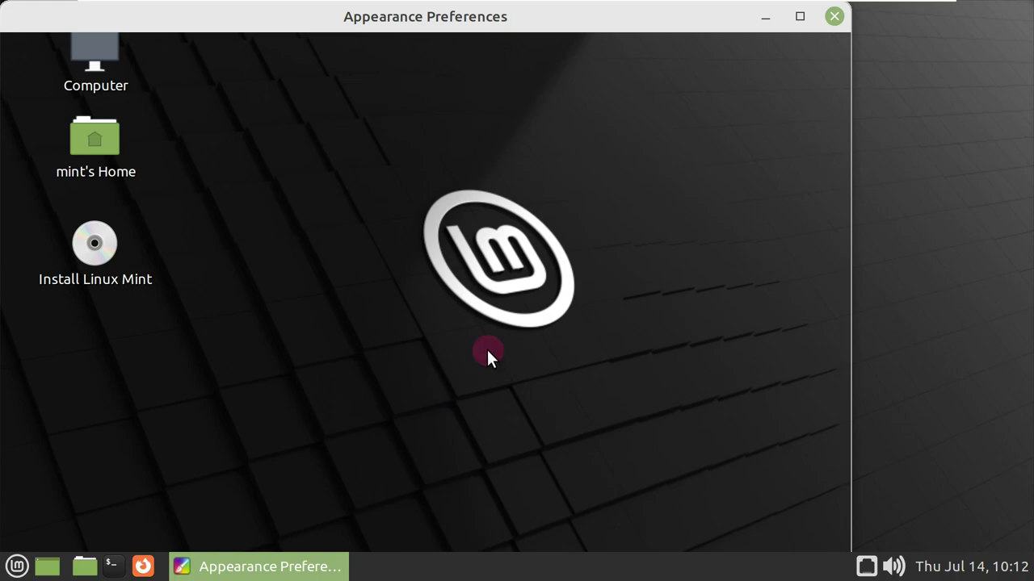
drag(473, 24, 536, 23)
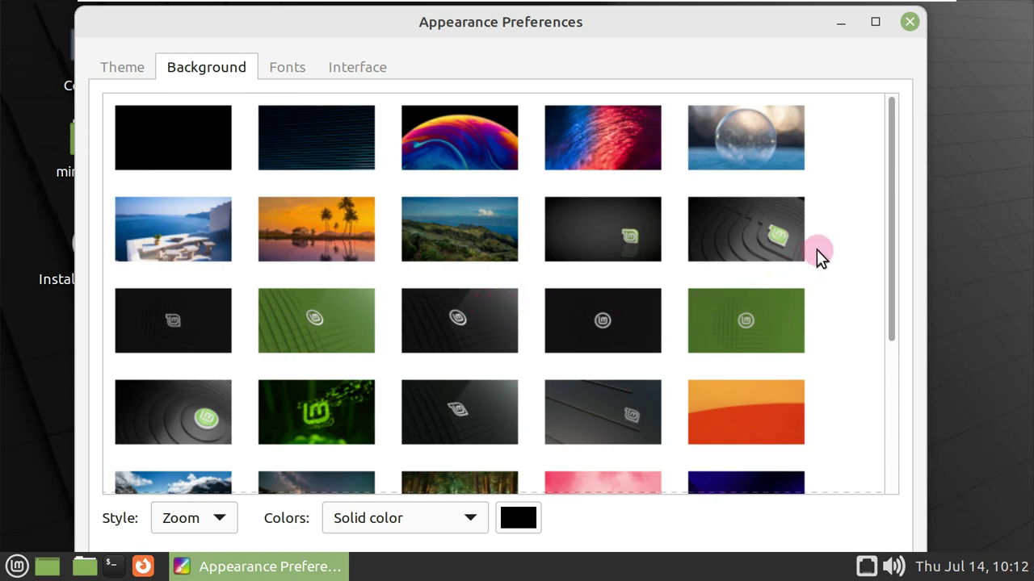
drag(889, 303, 880, 452)
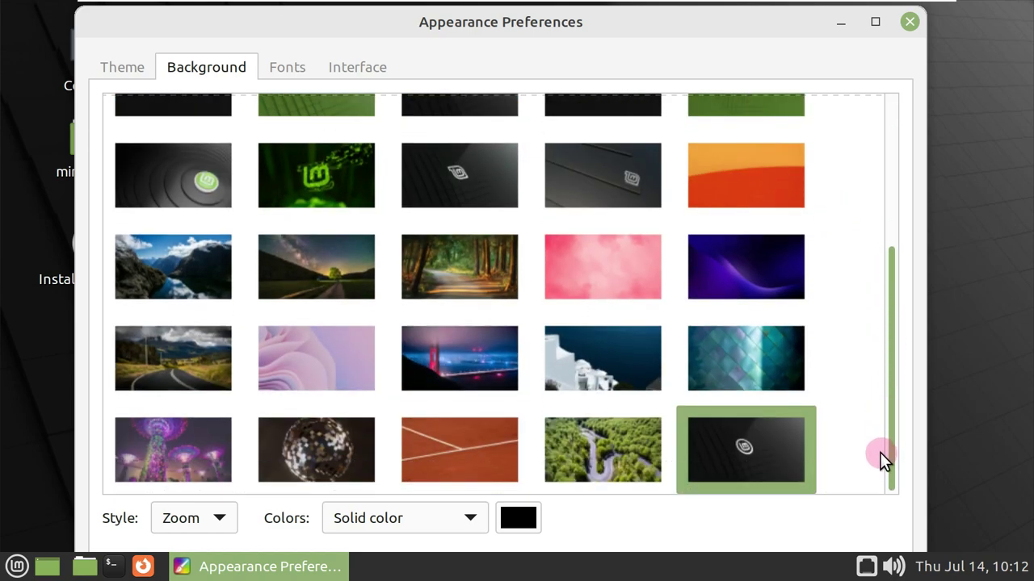
click(286, 366)
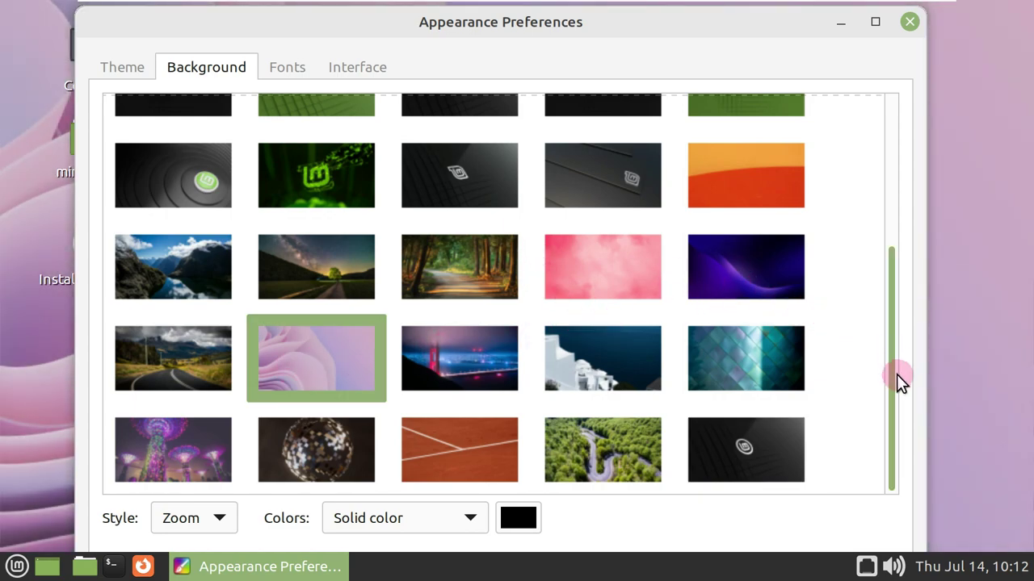
Browse the available desktop themes and apply the Mint-Y-Teal theme.
click(139, 72)
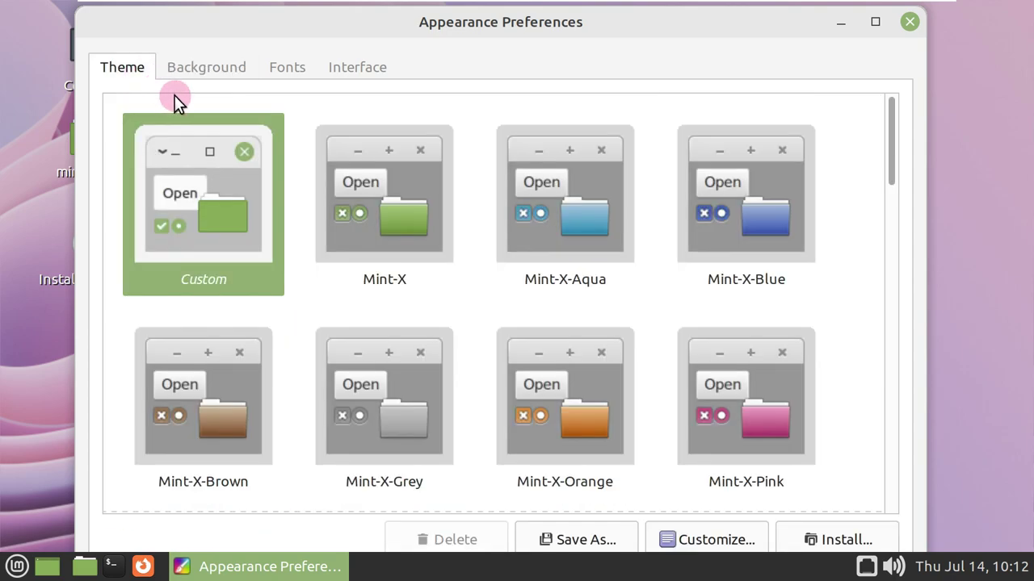
scroll(346, 294, down, 4)
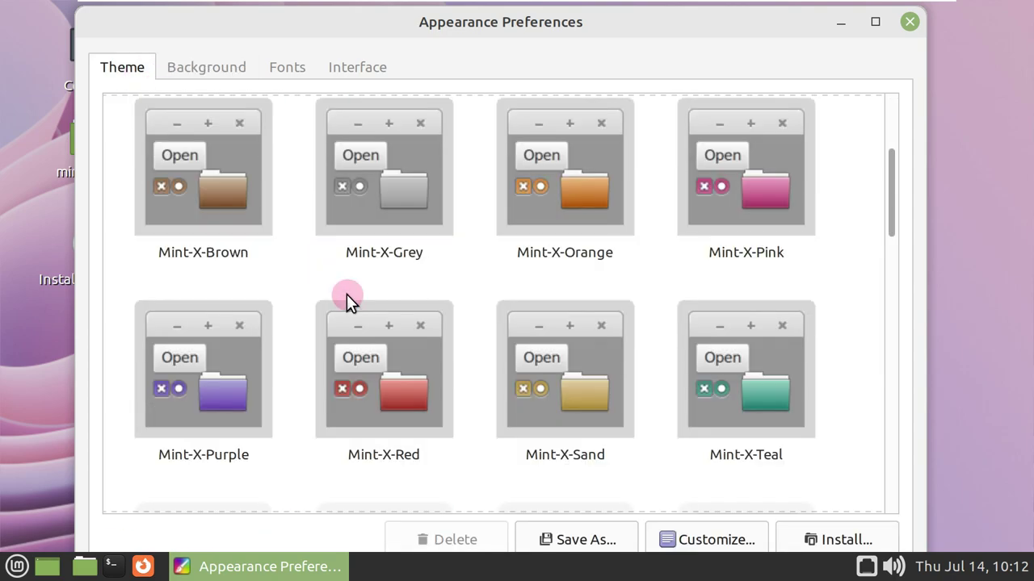
scroll(347, 294, down, 4)
scroll(346, 294, down, 2)
scroll(346, 294, down, 2)
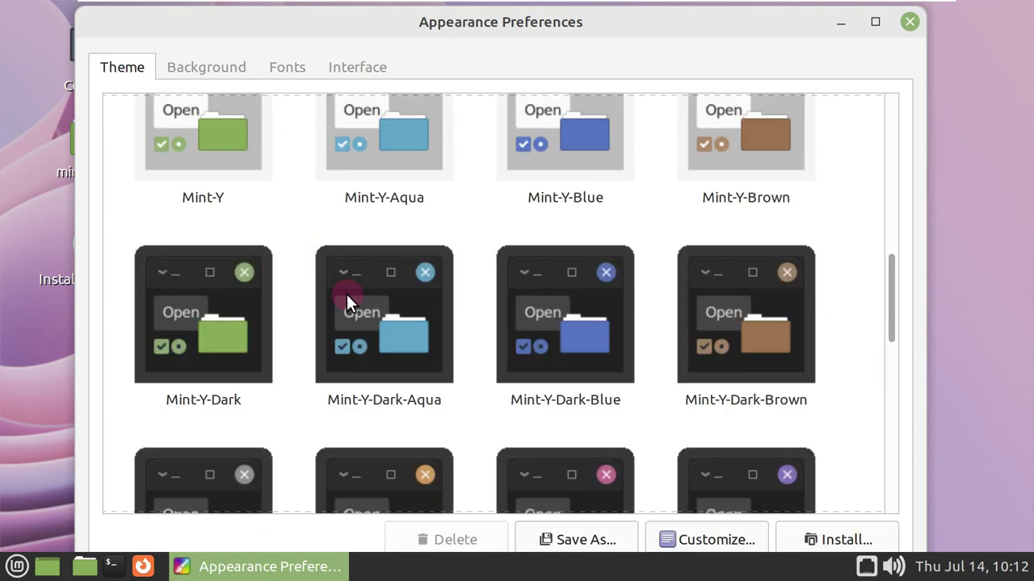
scroll(347, 294, down, 2)
scroll(346, 294, down, 2)
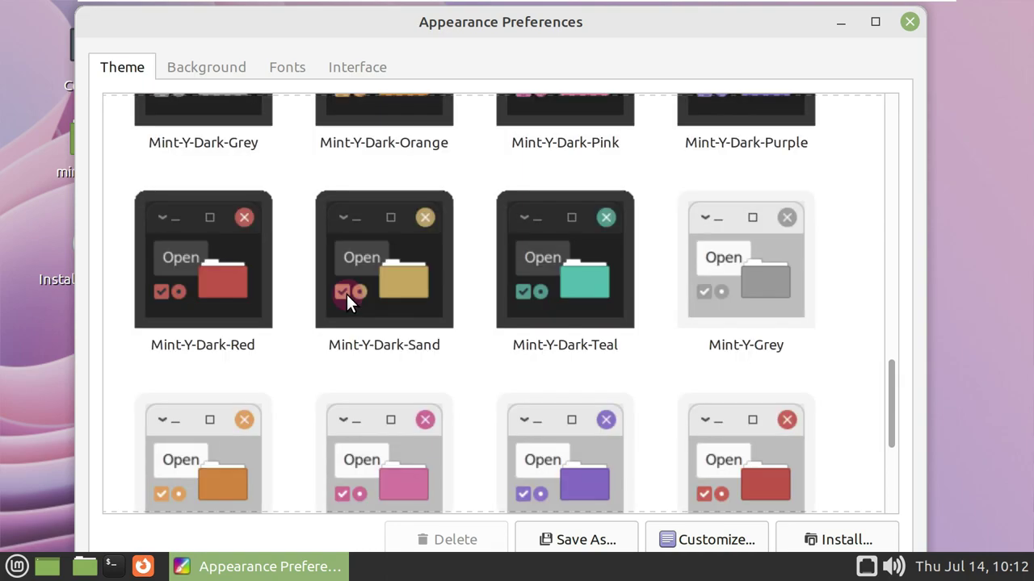
scroll(346, 294, down, 2)
scroll(347, 294, down, 1)
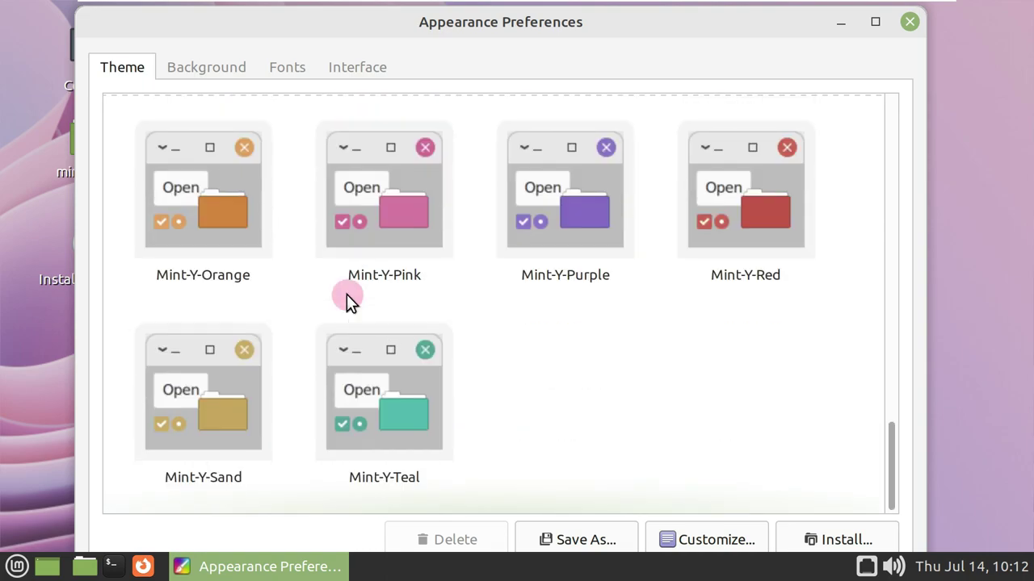
click(375, 390)
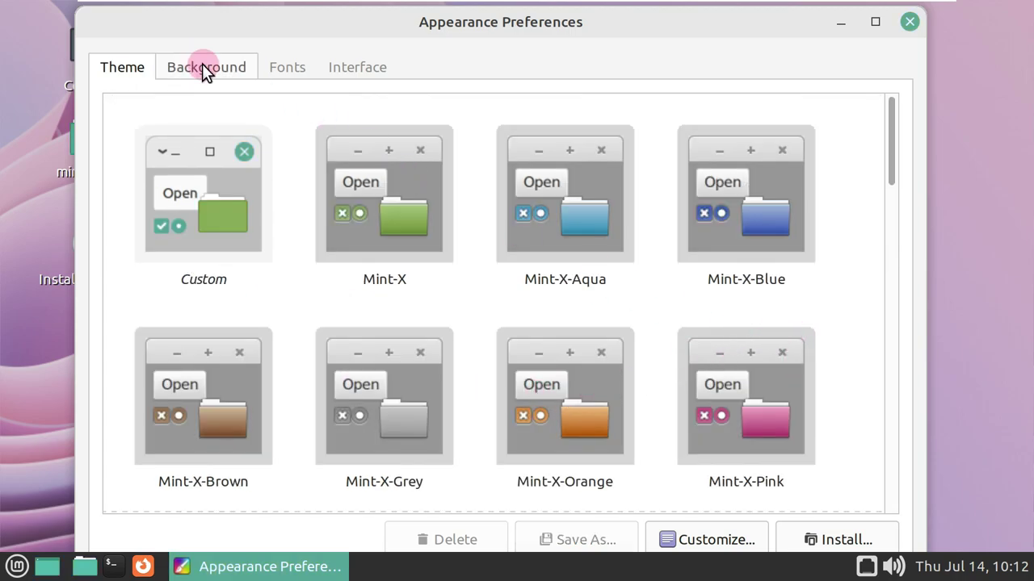
View the font and interface settings in Appearance Preferences and close the window.
click(204, 68)
click(304, 68)
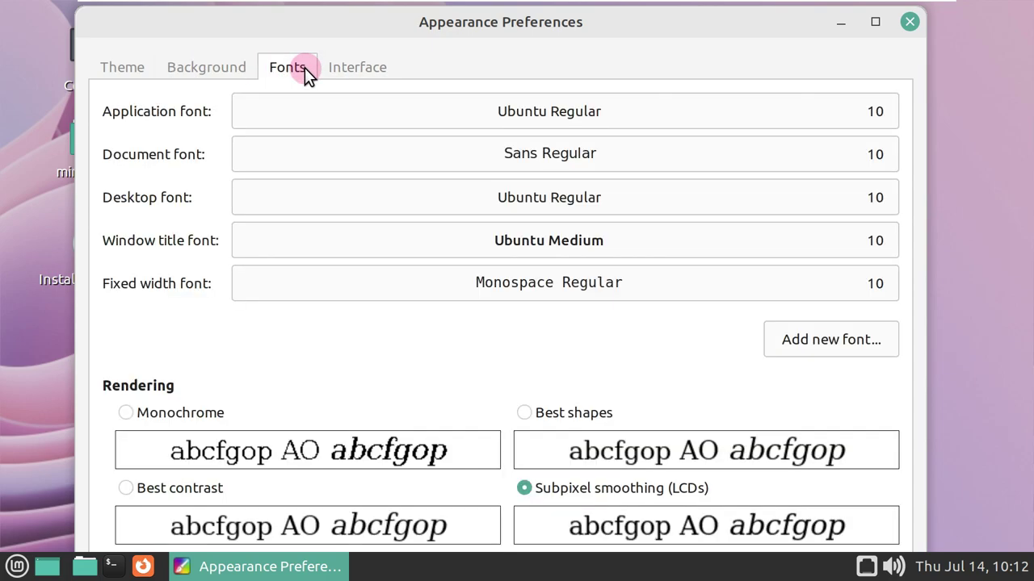
click(350, 68)
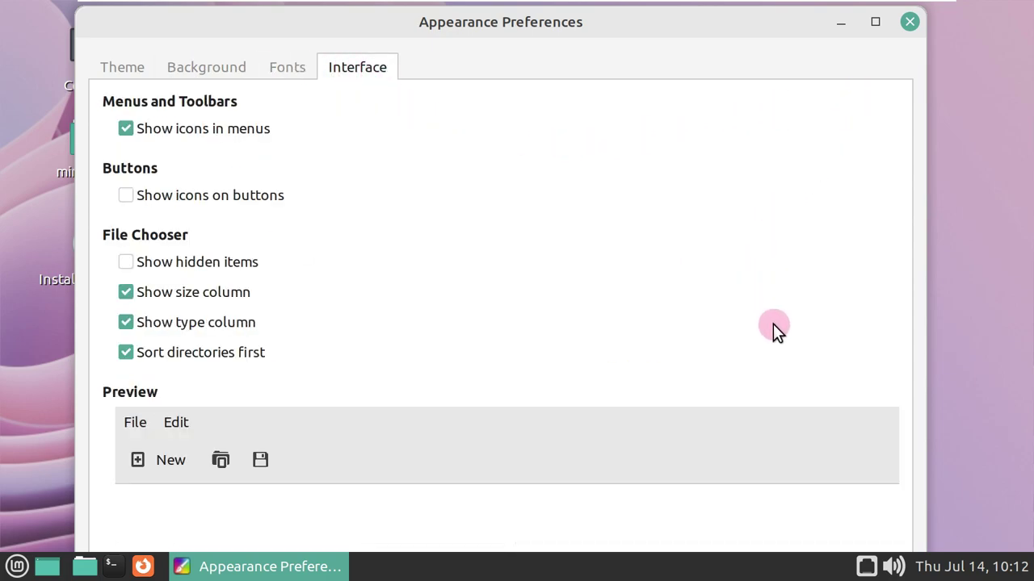
click(912, 22)
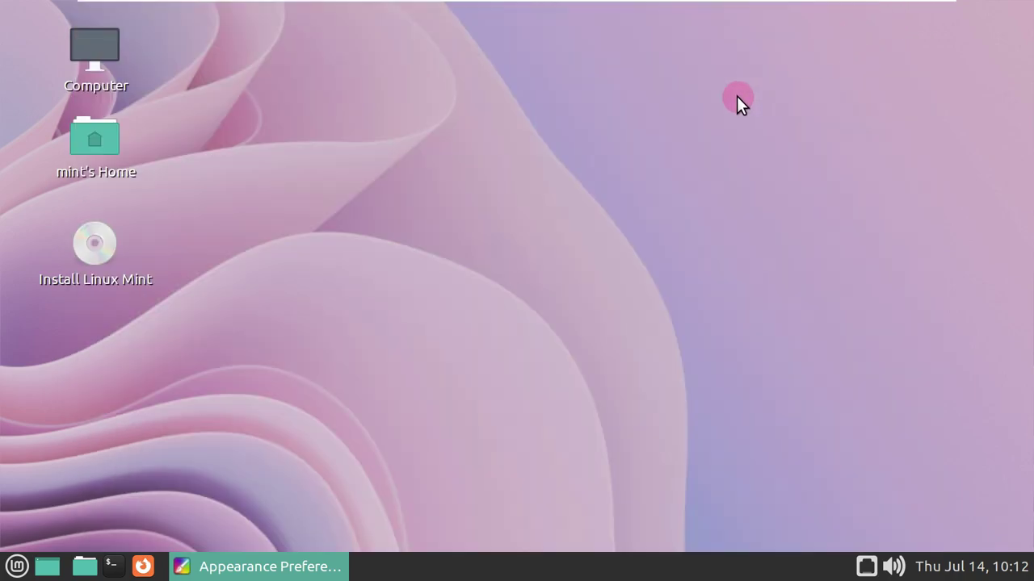
View the version information of the MATE Panel and close the dialog.
right_click(351, 564)
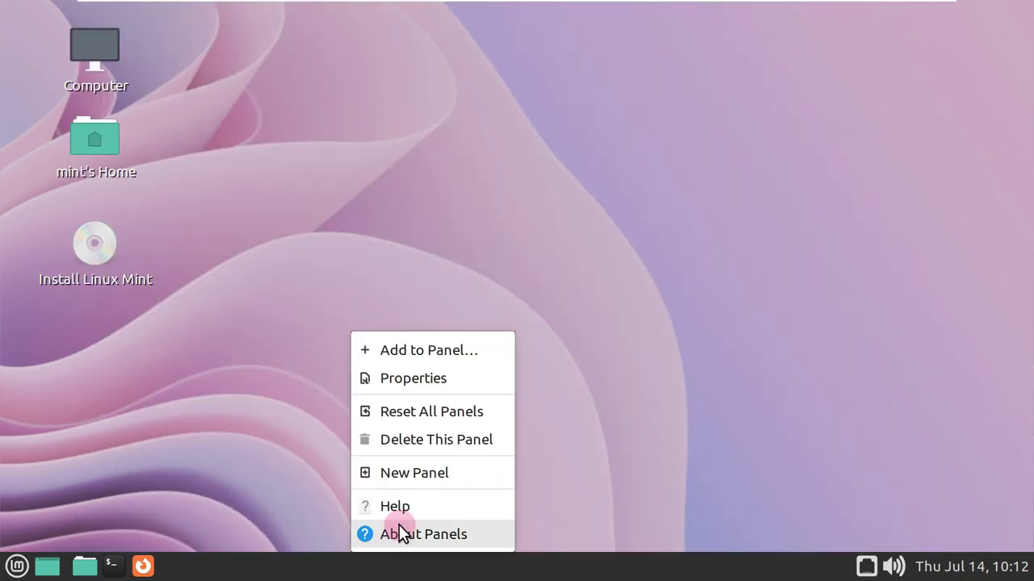
click(399, 525)
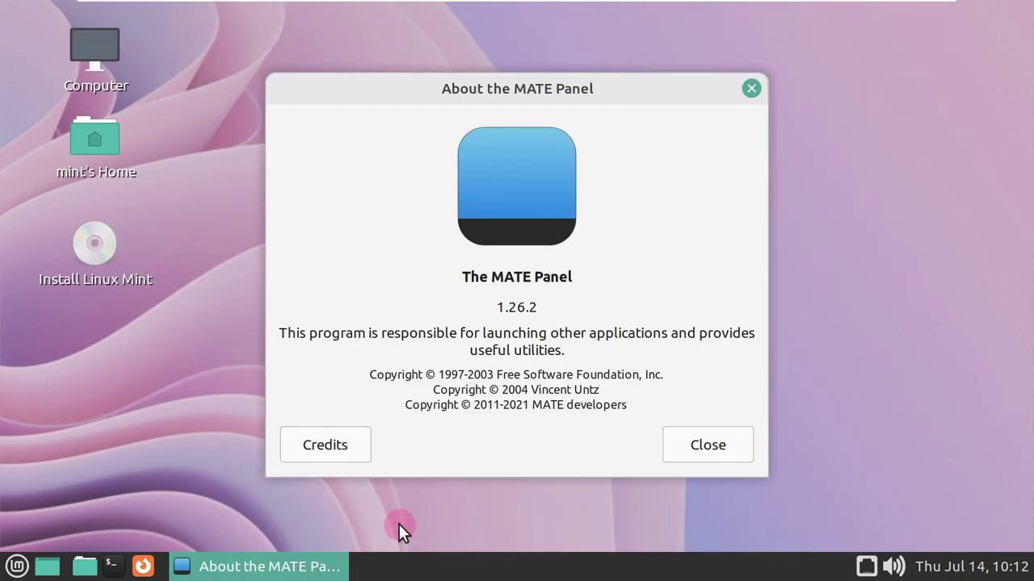
click(703, 449)
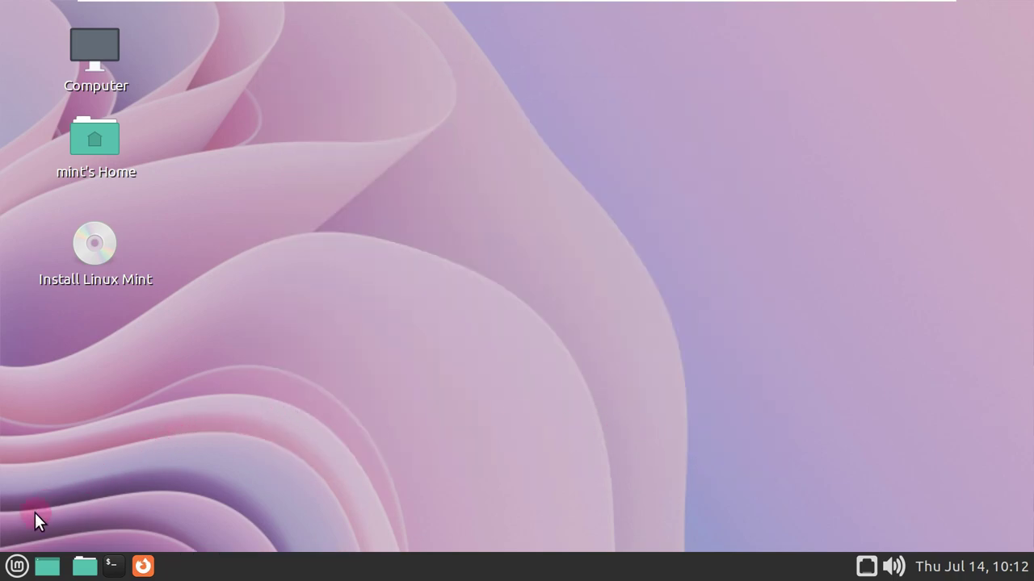
Find the Timeshift system restore utility in the full application list and launch it.
click(17, 565)
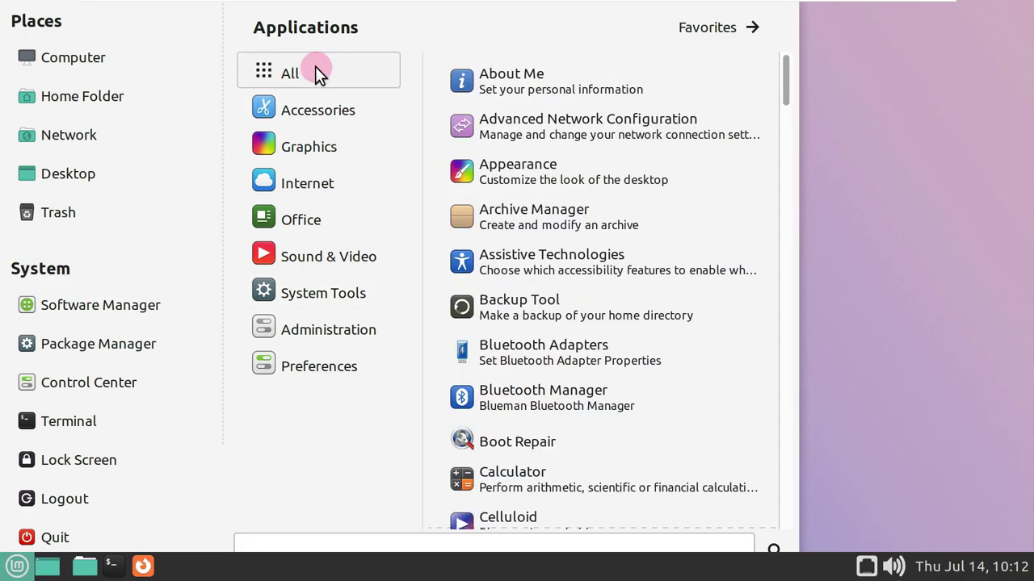
drag(782, 77, 793, 461)
mouse_move(794, 461)
mouse_down()
mouse_move(797, 510)
mouse_move(801, 479)
mouse_up()
click(615, 252)
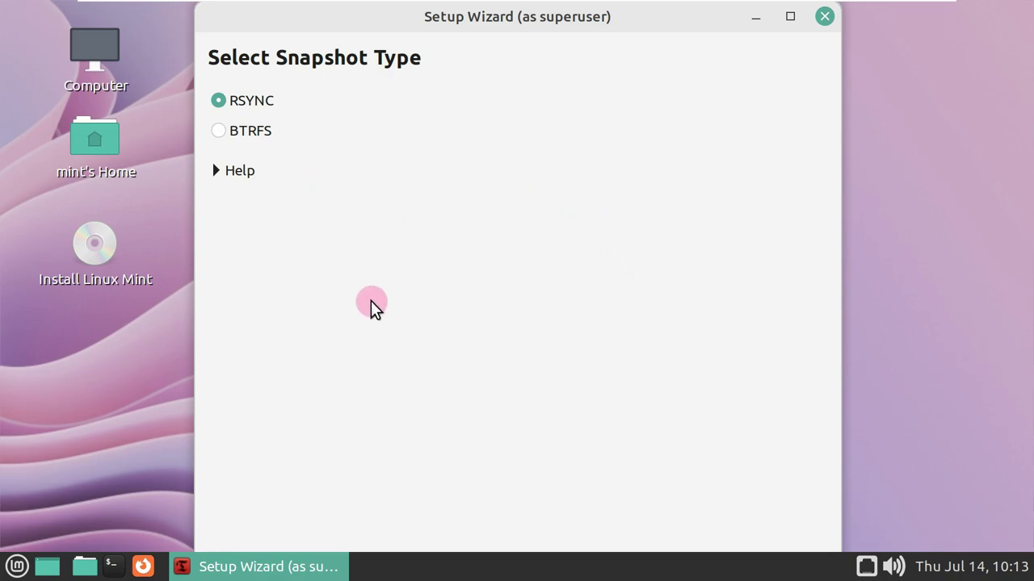
Look at the Help section and the RSYNC and BTRFS snapshot types in the Timeshift setup wizard, repositioning its window.
click(216, 170)
click(216, 170)
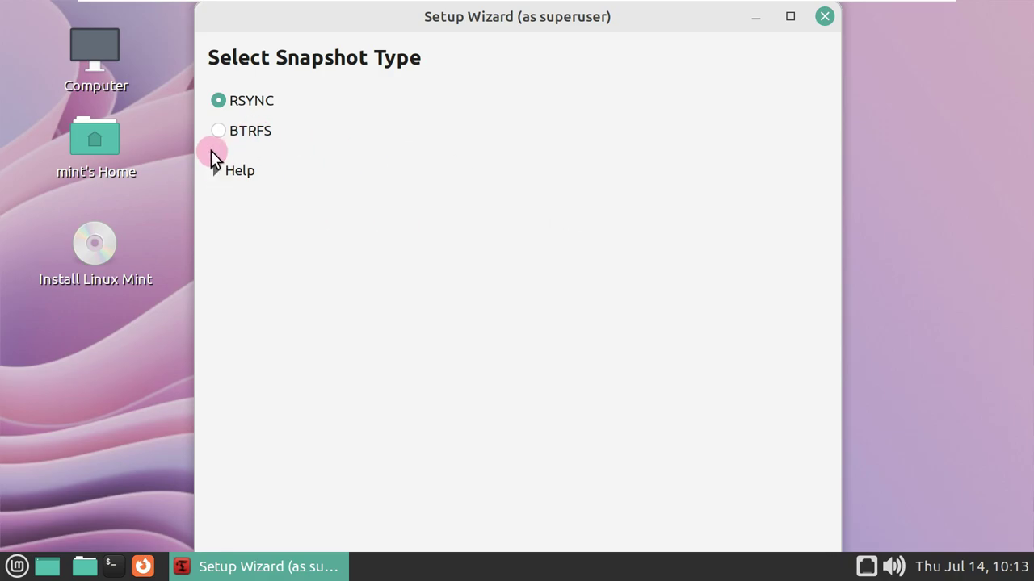
click(213, 130)
click(220, 106)
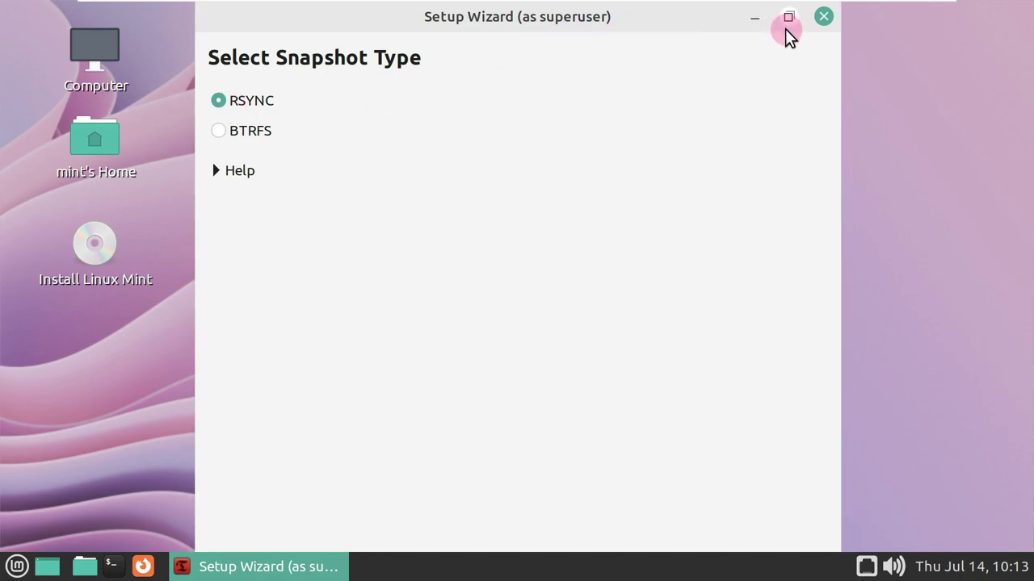
drag(631, 23, 642, 63)
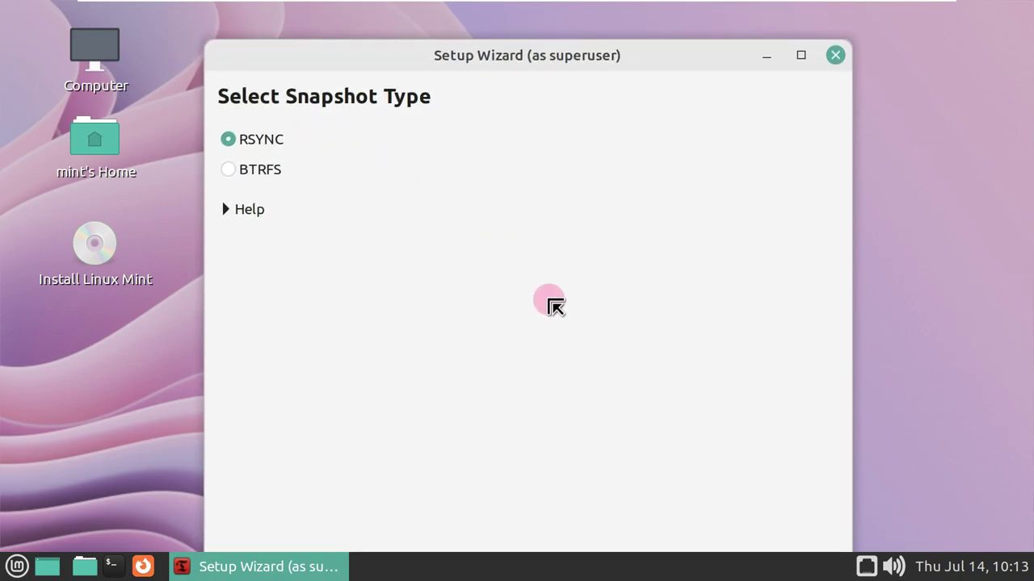
mouse_move(538, 59)
mouse_down()
mouse_move(503, 25)
mouse_move(595, 143)
mouse_move(537, 63)
mouse_move(525, 67)
mouse_up()
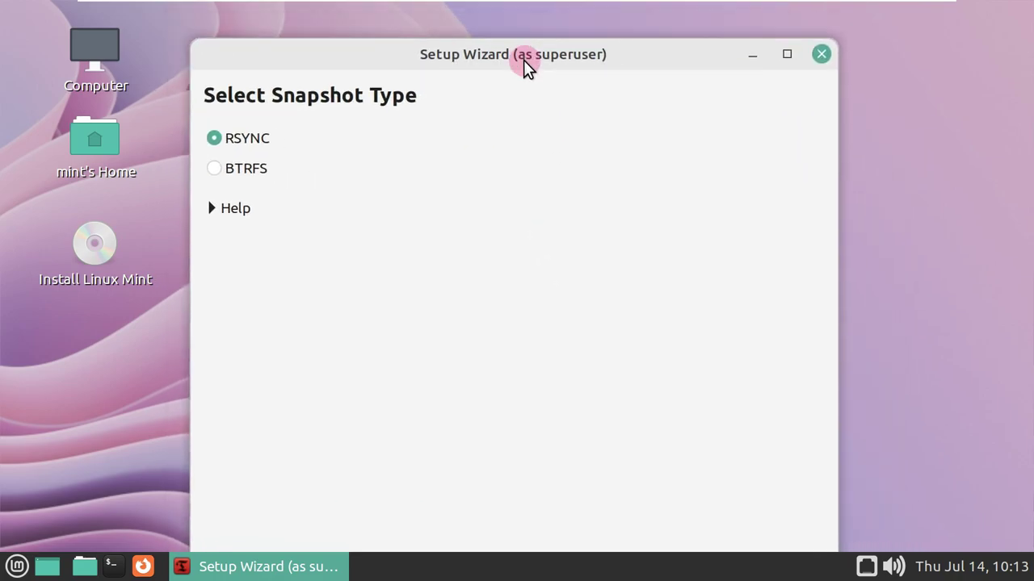
Set the display scaling to 100% in Monitor Preferences, keep the new configuration and close the window.
click(18, 565)
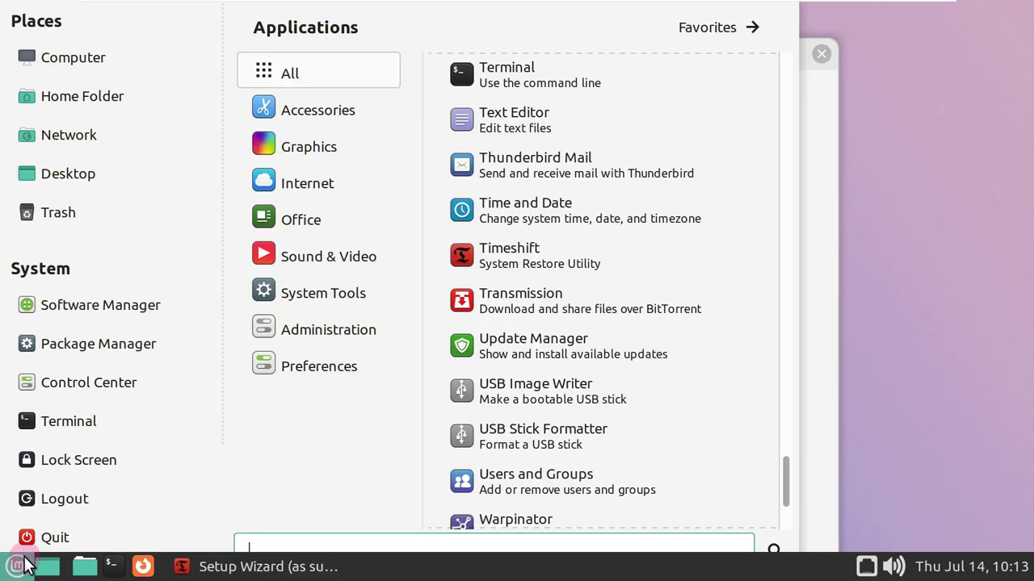
click(327, 294)
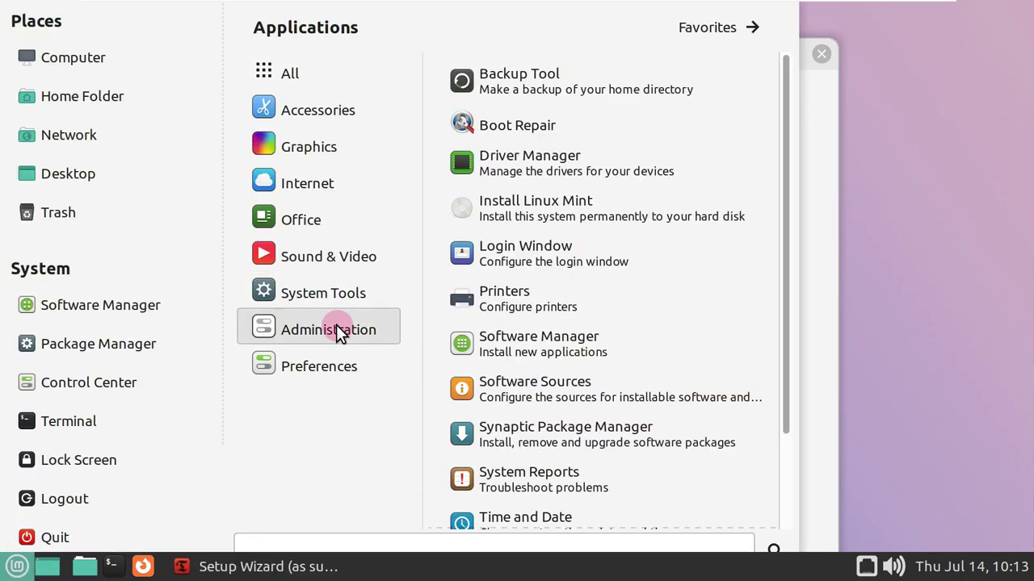
mouse_move(347, 357)
scroll(505, 315, down, 3)
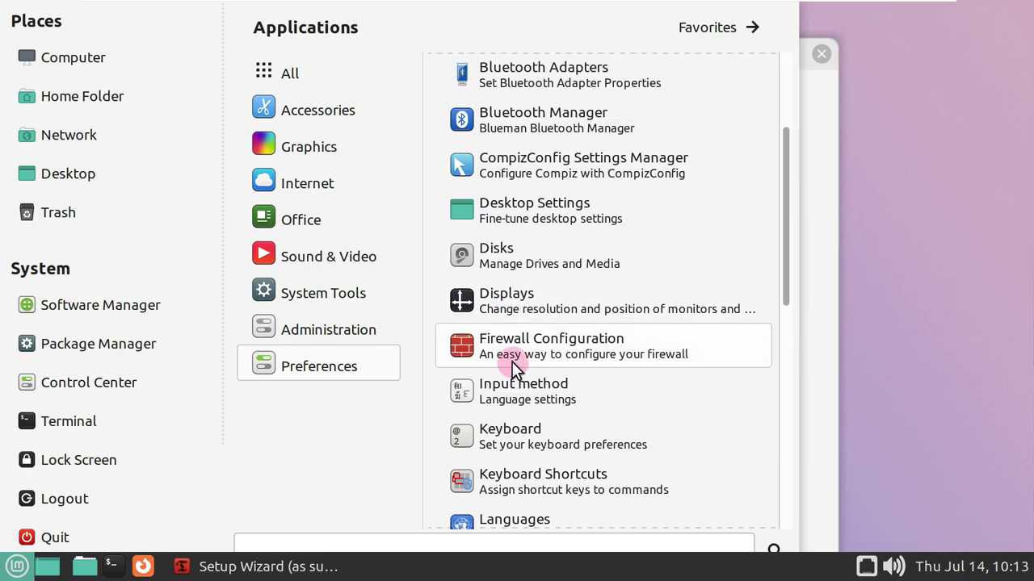
click(510, 302)
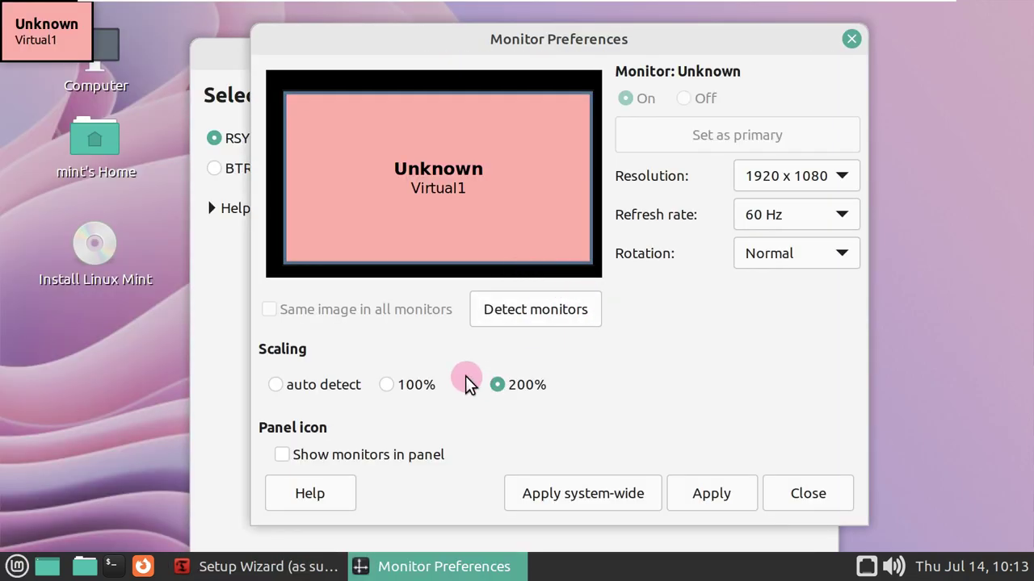
click(412, 385)
click(489, 276)
click(443, 180)
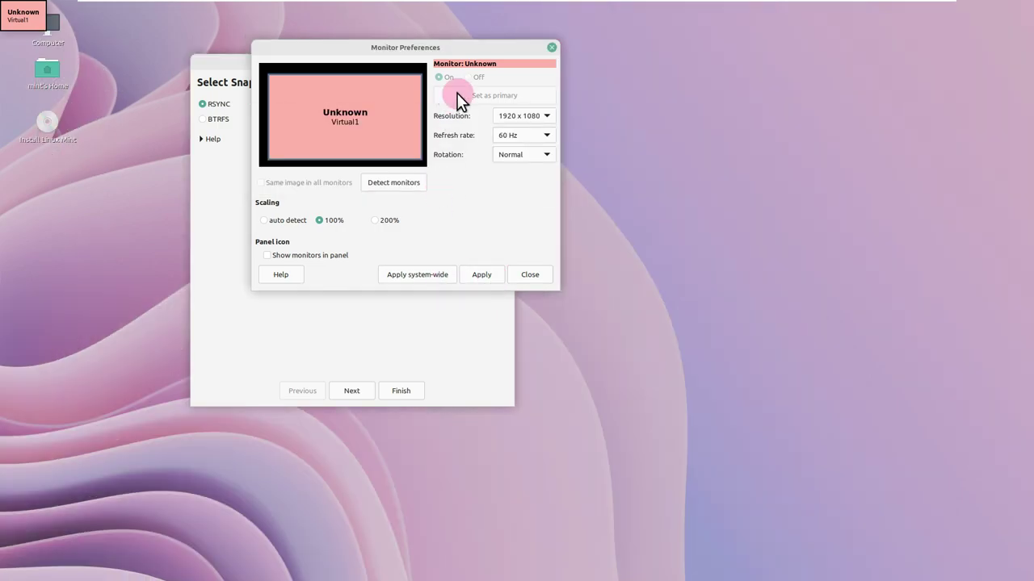
click(551, 47)
Choose BTRFS as the snapshot type, proceed to the snapshot location page and close the setup wizard.
drag(379, 62, 548, 62)
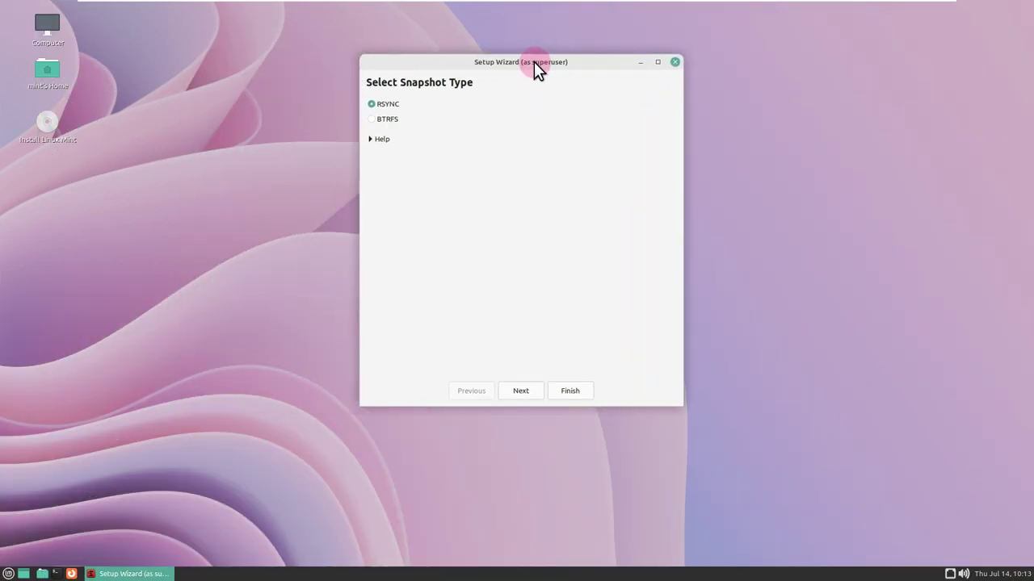
click(395, 103)
click(386, 120)
click(521, 391)
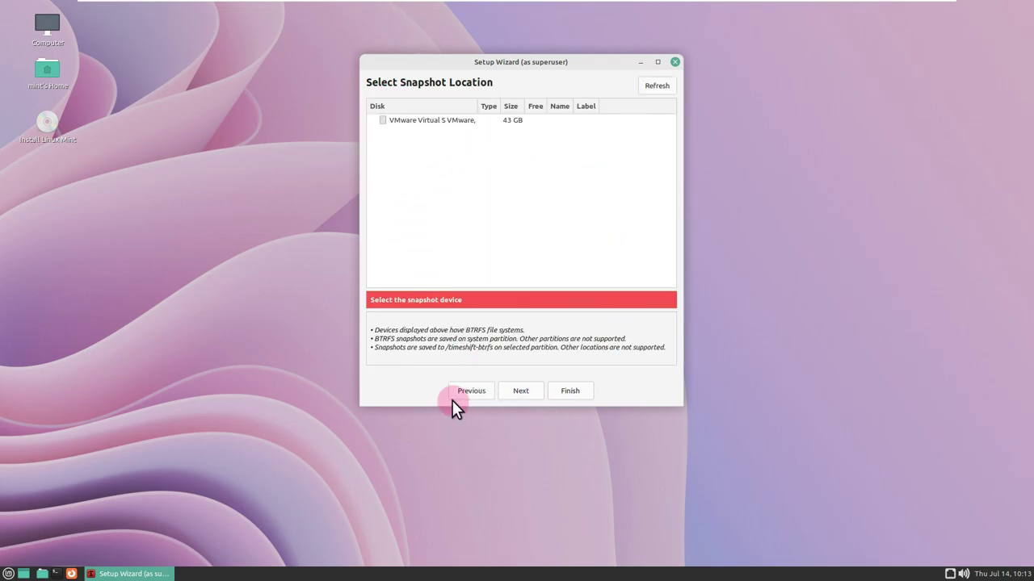
click(675, 62)
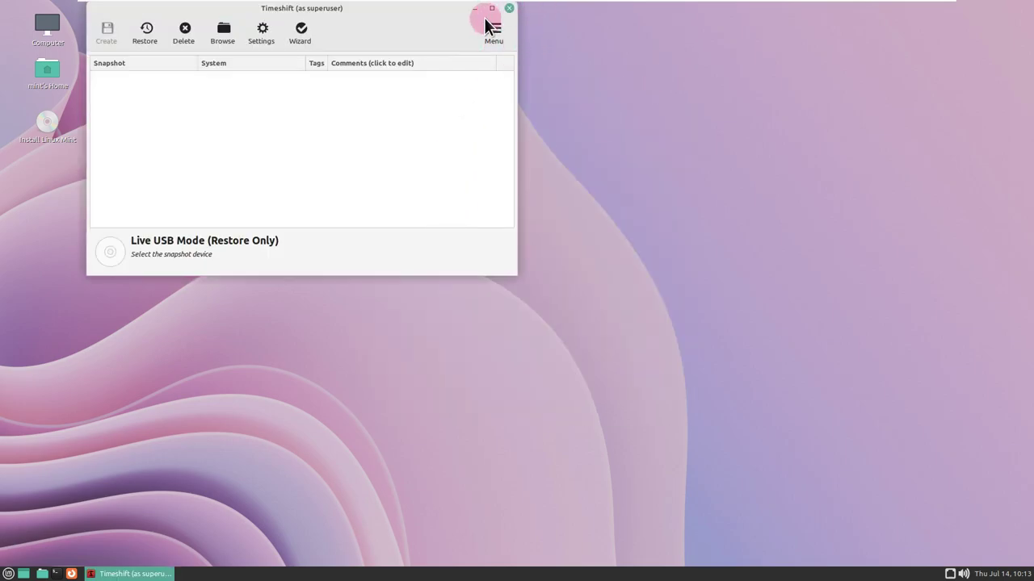
View the version information of Timeshift, then close the dialog and the Timeshift window.
drag(431, 11, 612, 107)
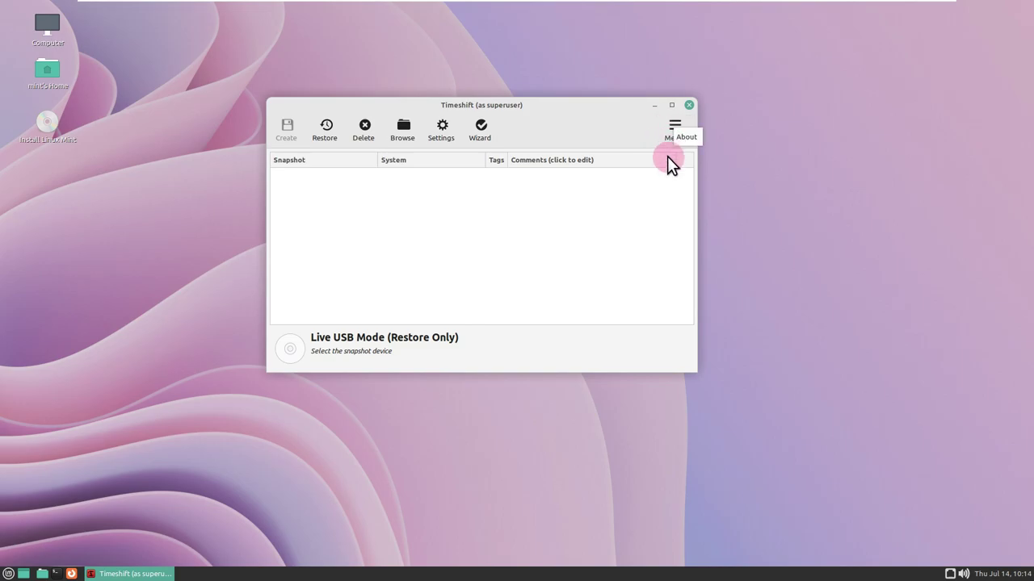
click(687, 139)
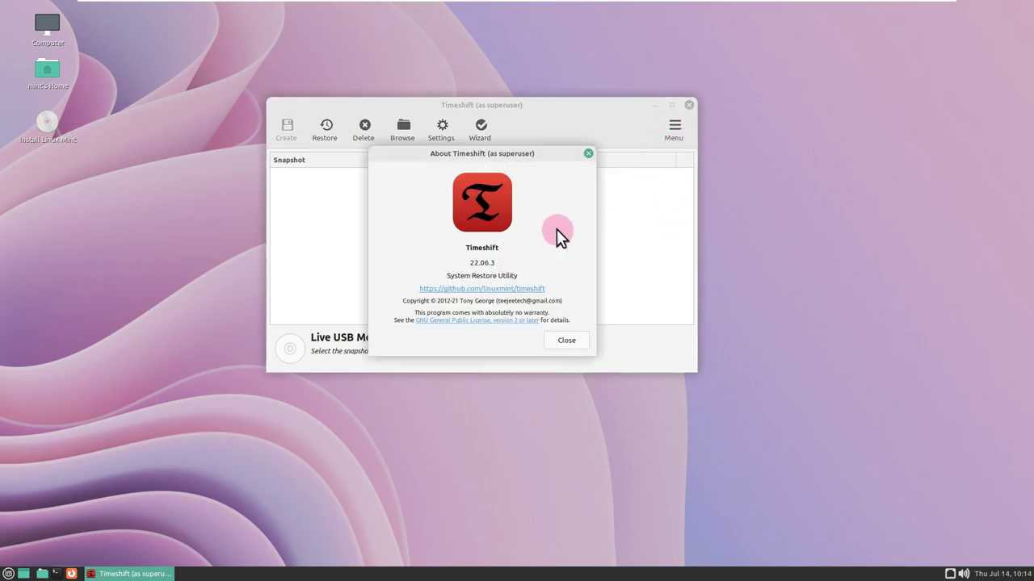
click(588, 154)
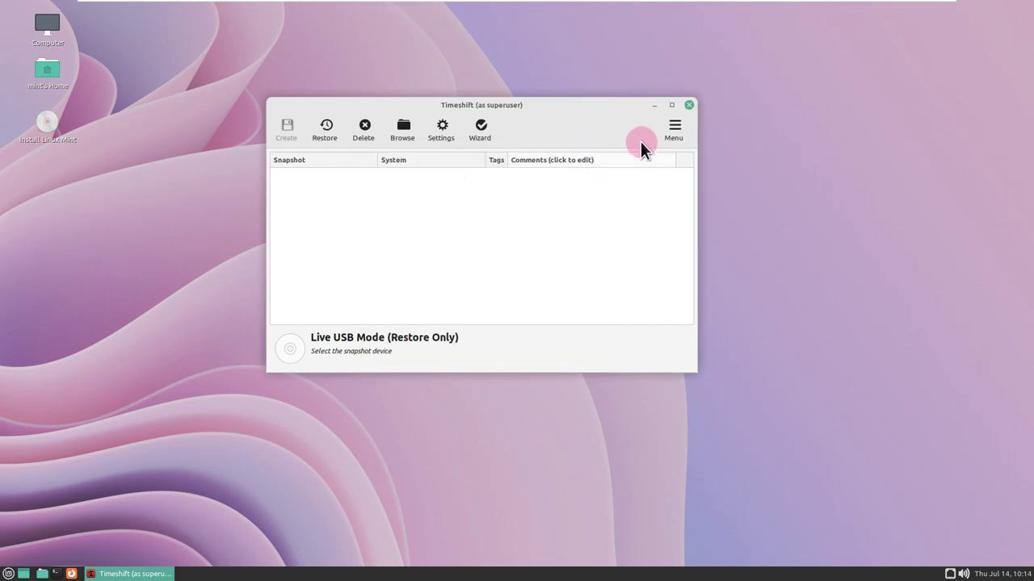
click(687, 106)
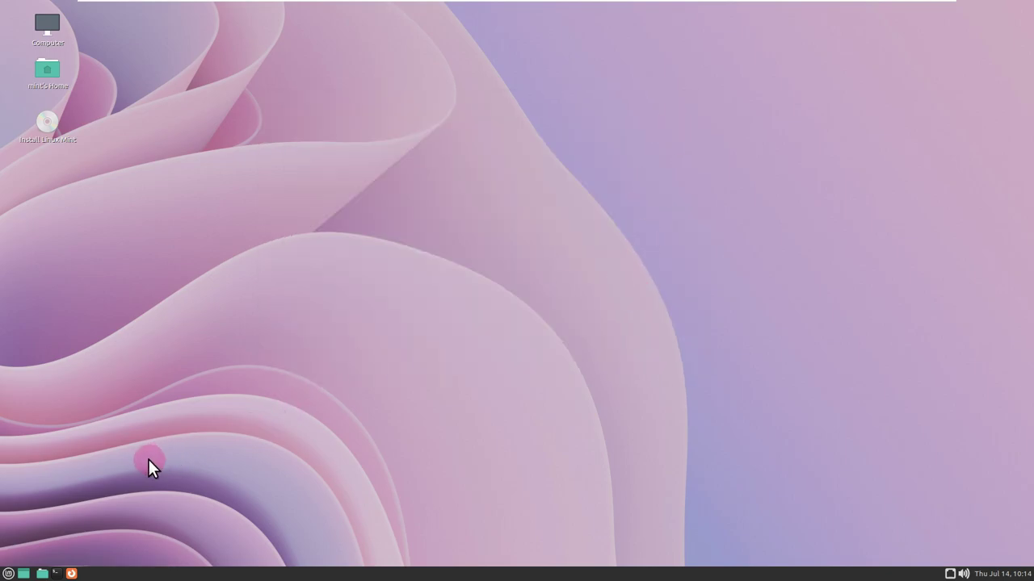
Set the display scaling to 200% in Monitor Preferences, keep the new configuration and close the window.
click(8, 573)
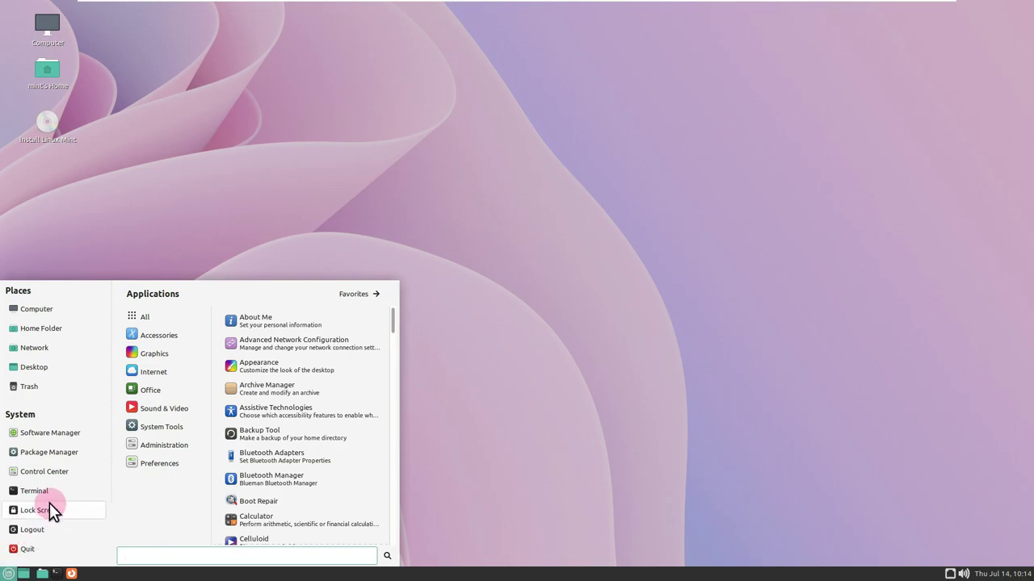
mouse_move(179, 464)
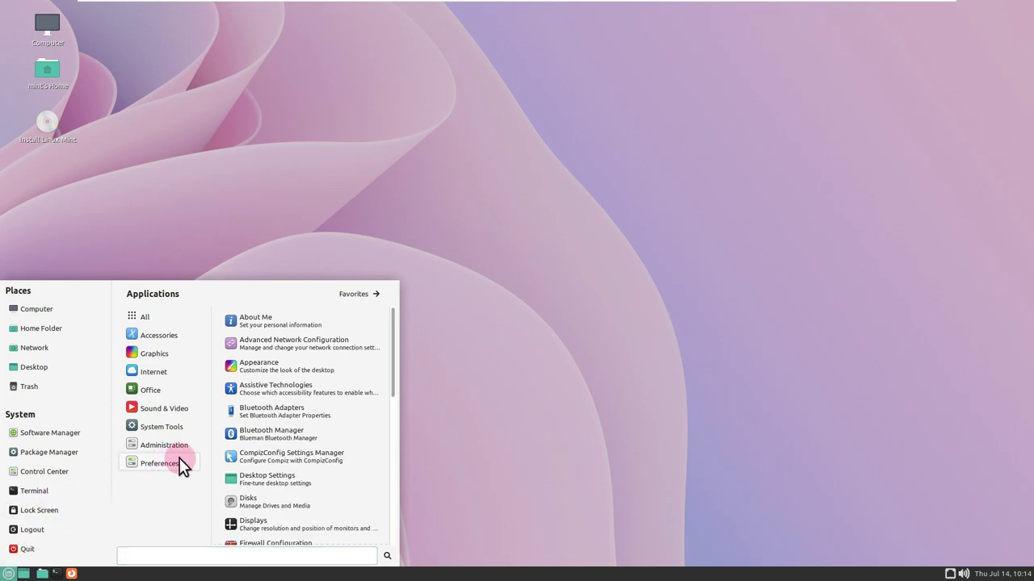
click(292, 520)
click(511, 340)
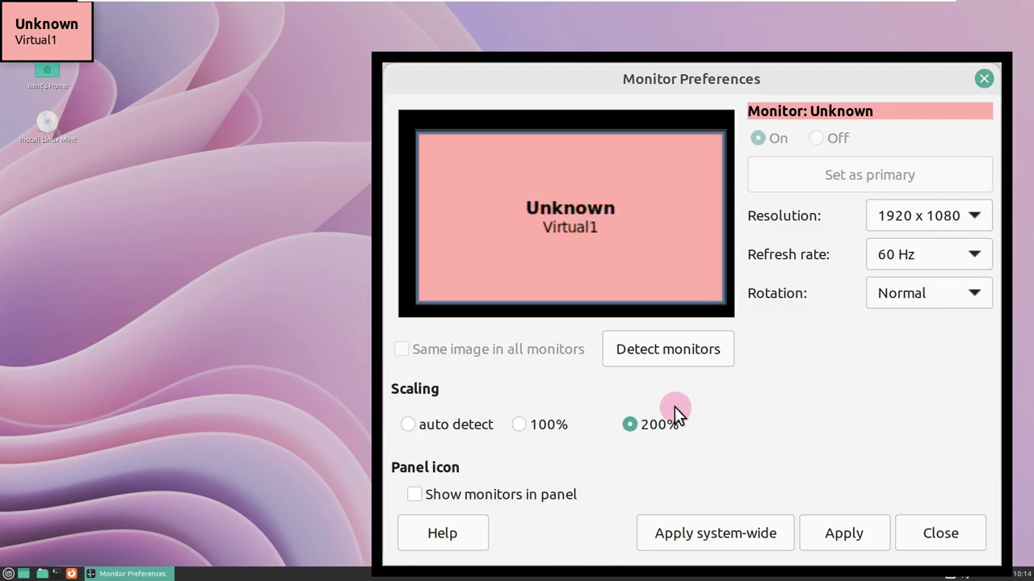
click(844, 519)
click(758, 343)
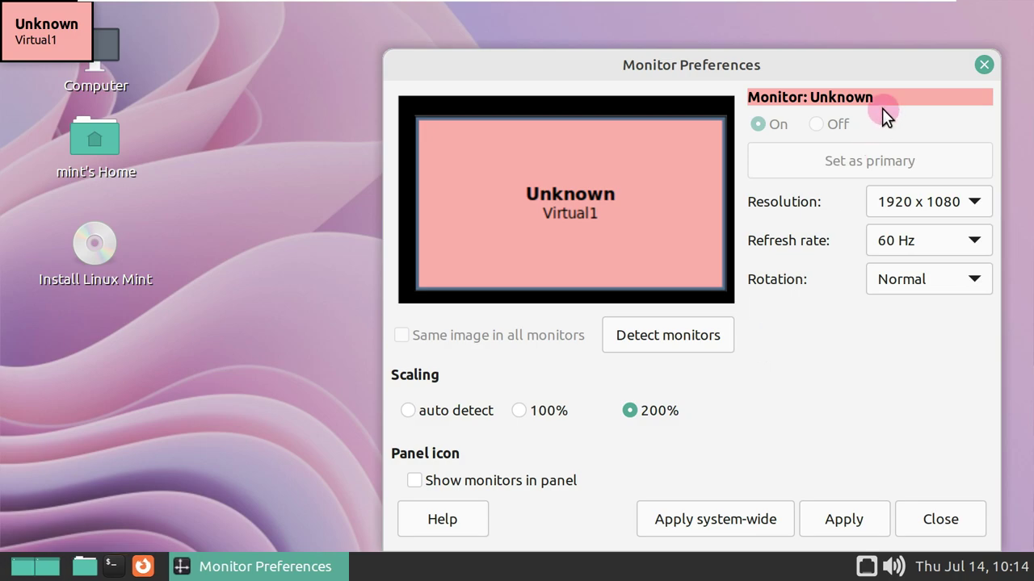
click(977, 69)
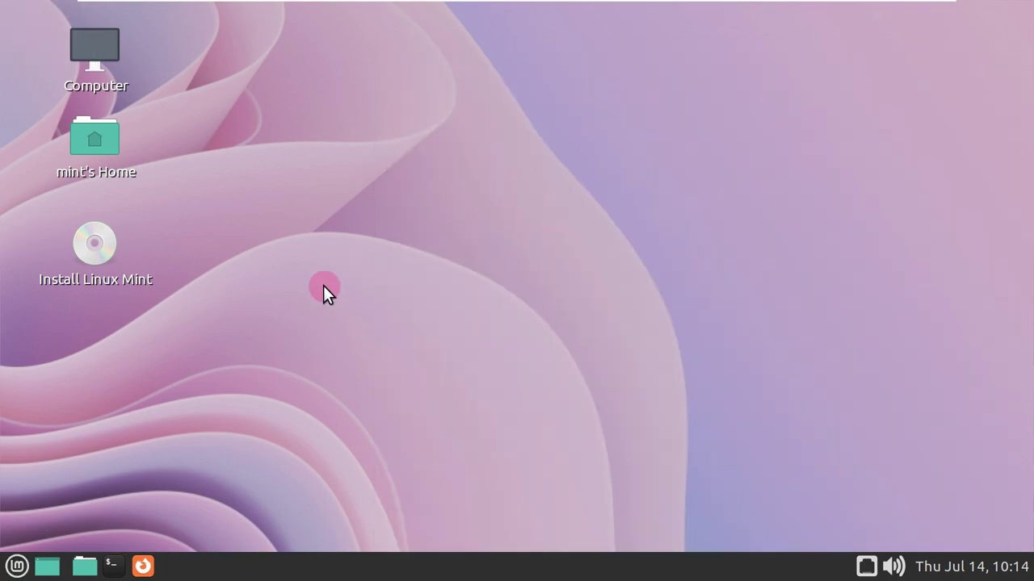
Find the main LibreOffice suite in the full application list and launch its Start Center.
click(18, 566)
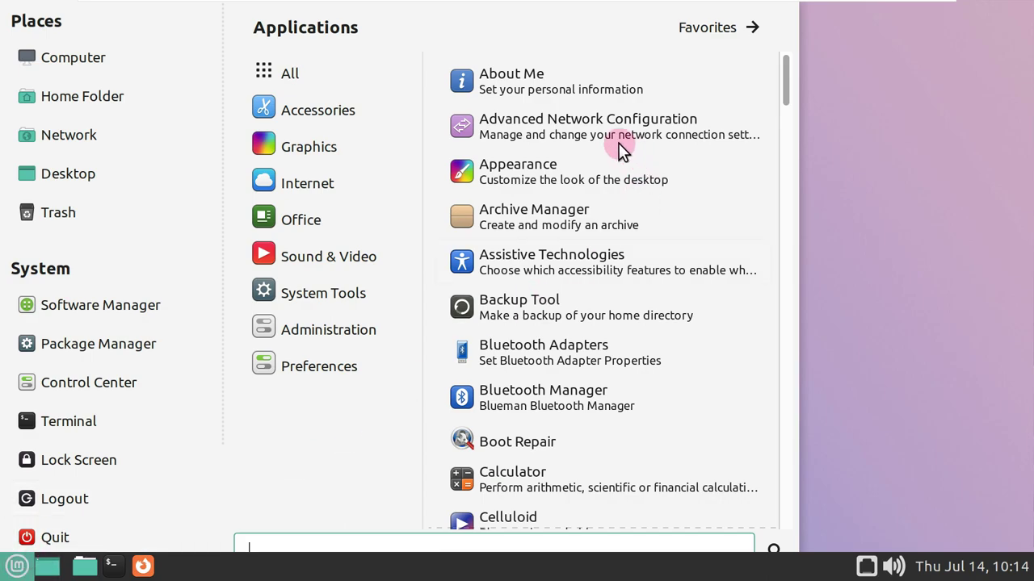
drag(782, 86, 804, 263)
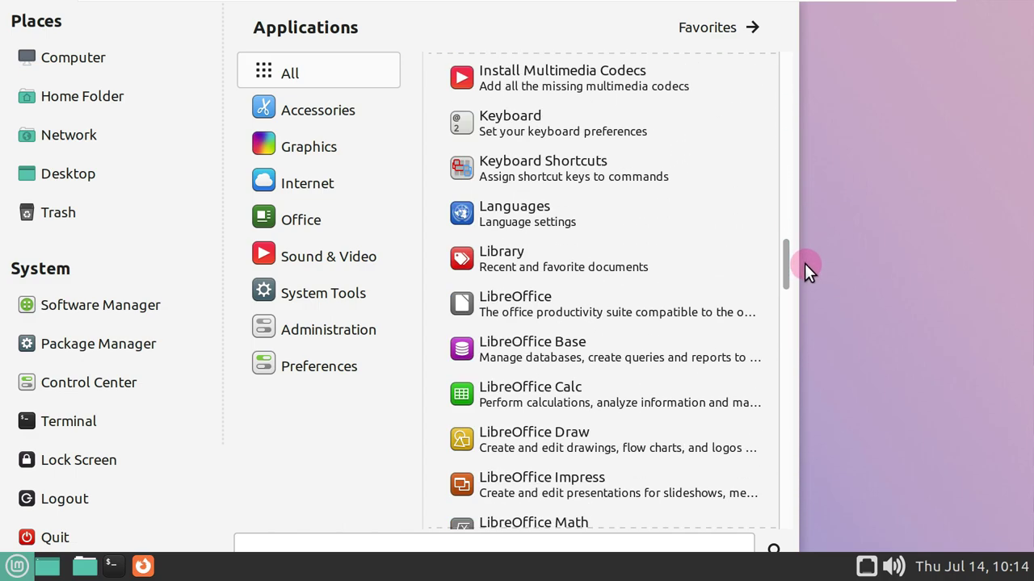
click(638, 294)
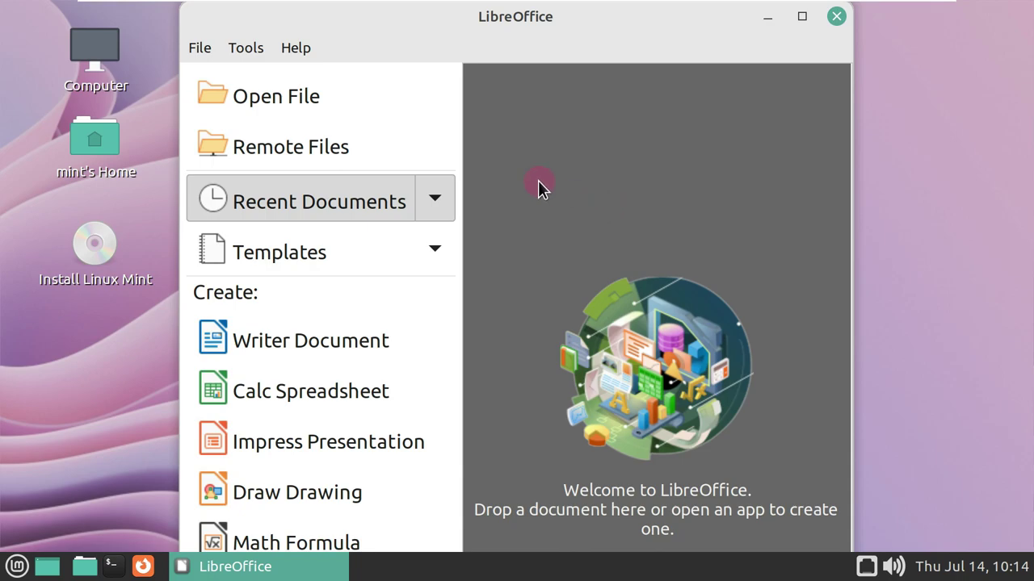
View the version information of LibreOffice, then close the dialog and the Start Center.
click(297, 49)
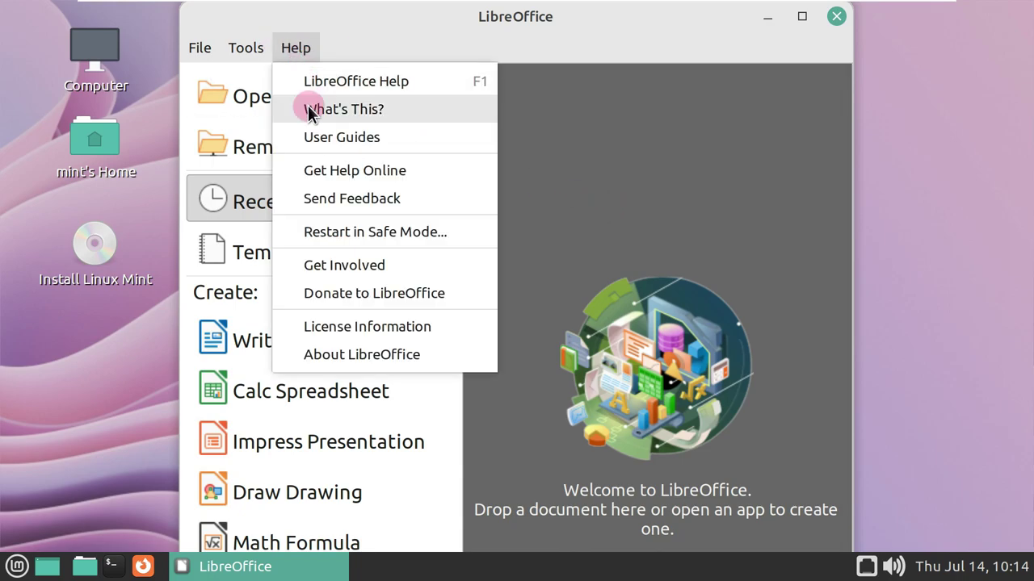
click(384, 359)
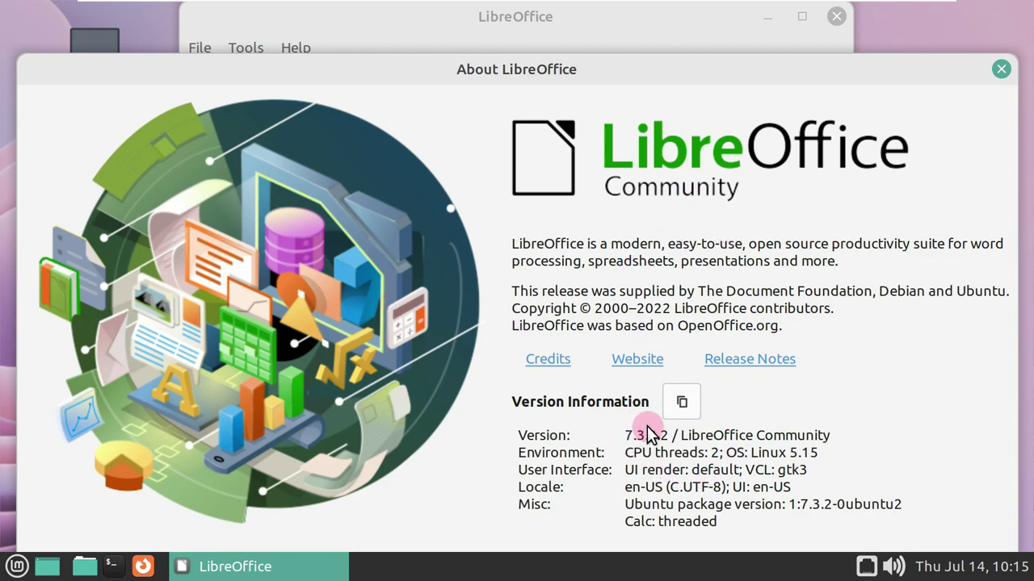
click(1000, 70)
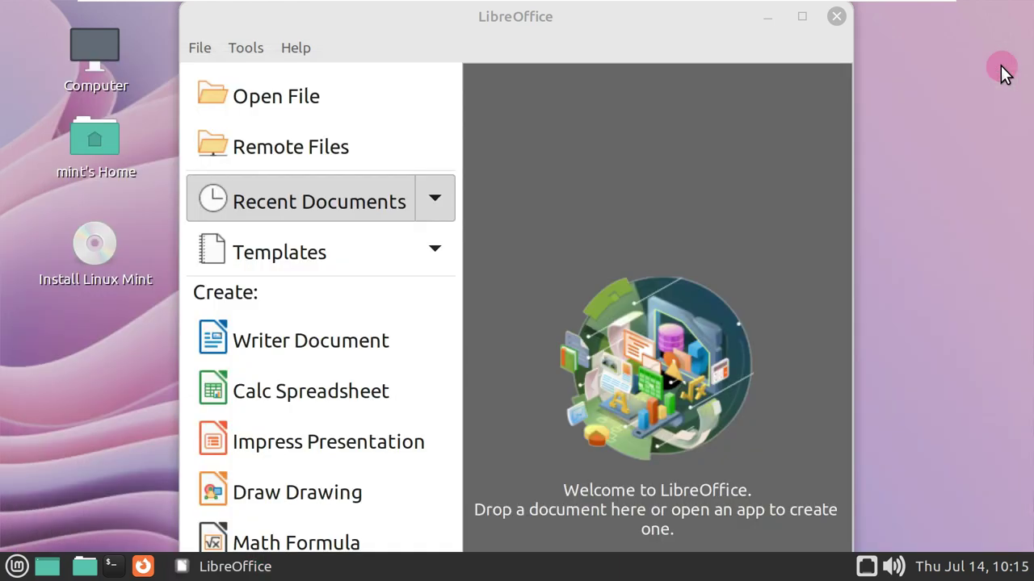
click(836, 17)
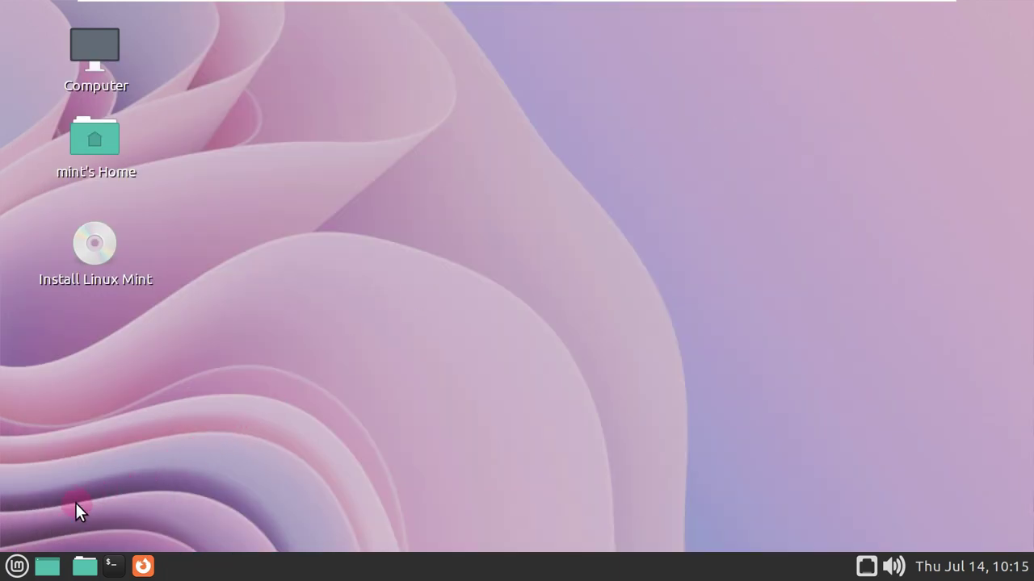
Browse the complete list of installed applications and the programs in the Accessories category.
click(17, 565)
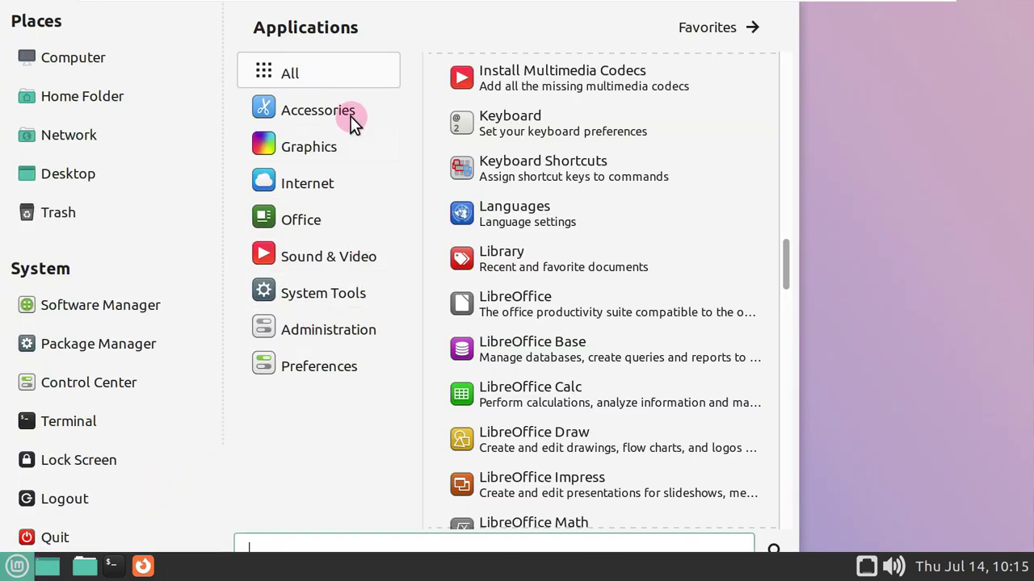
mouse_move(368, 74)
scroll(541, 181, down, 3)
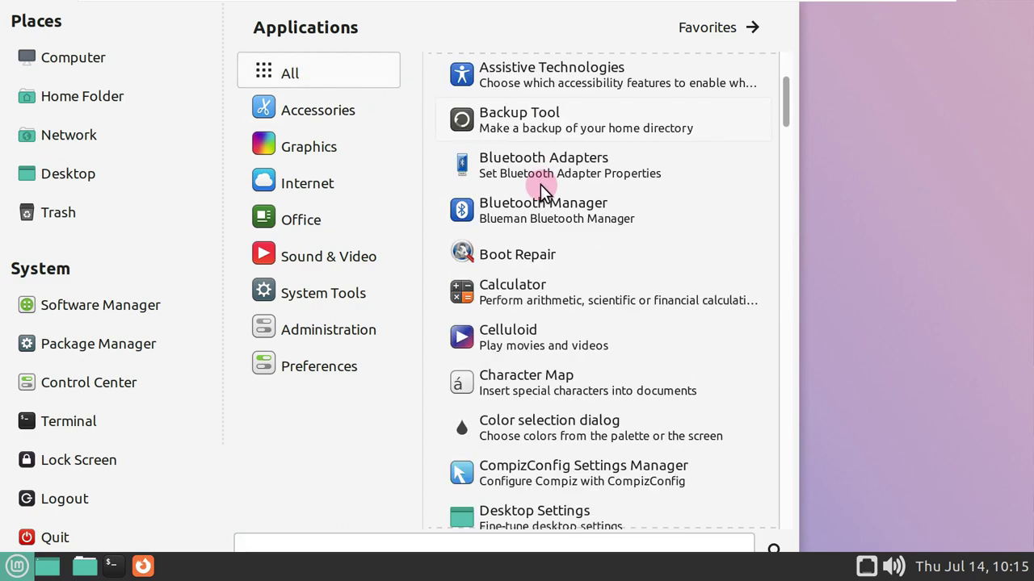
scroll(532, 244, down, 8)
scroll(533, 245, down, 10)
scroll(532, 245, down, 10)
scroll(532, 244, down, 10)
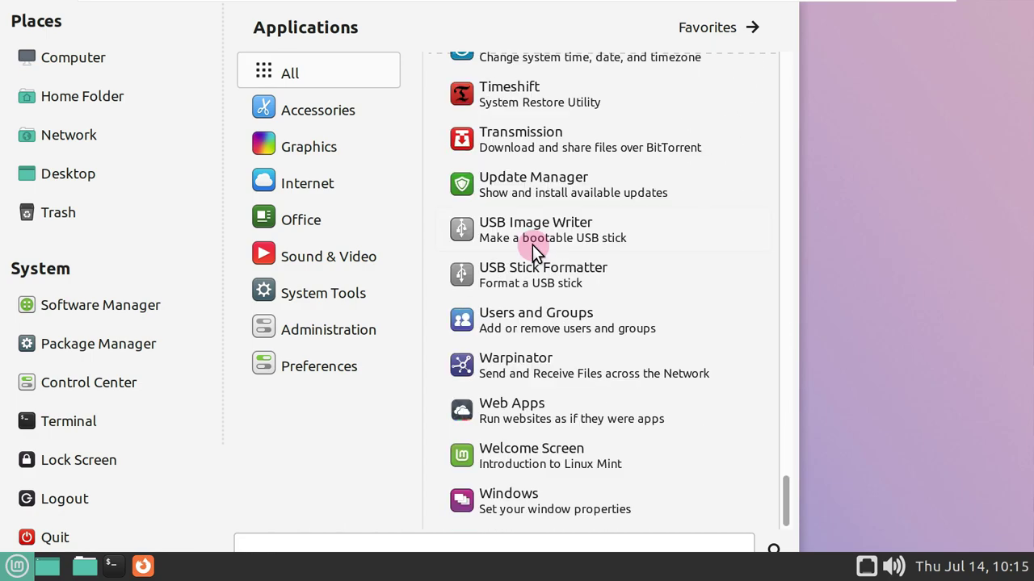
mouse_move(351, 119)
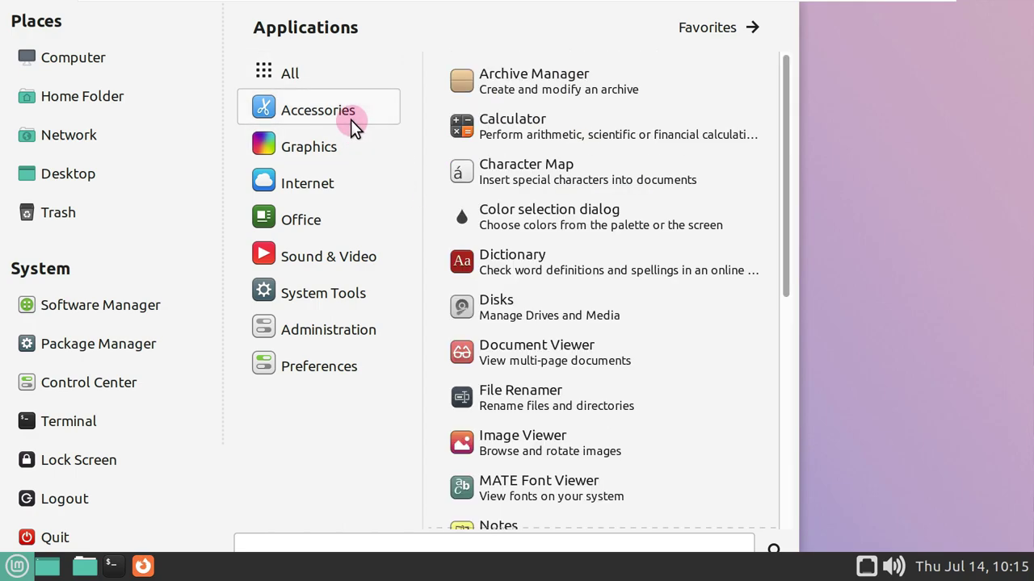
scroll(491, 166, down, 6)
scroll(492, 173, up, 2)
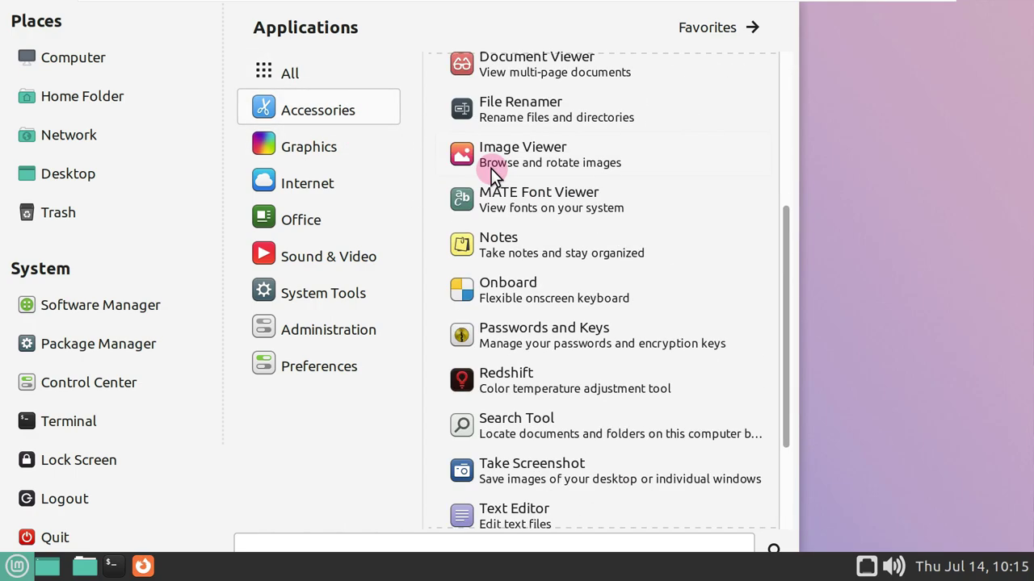
Browse the programs in the Graphics, Internet, Office, Sound & Video and System Tools categories.
scroll(490, 168, up, 4)
mouse_move(344, 150)
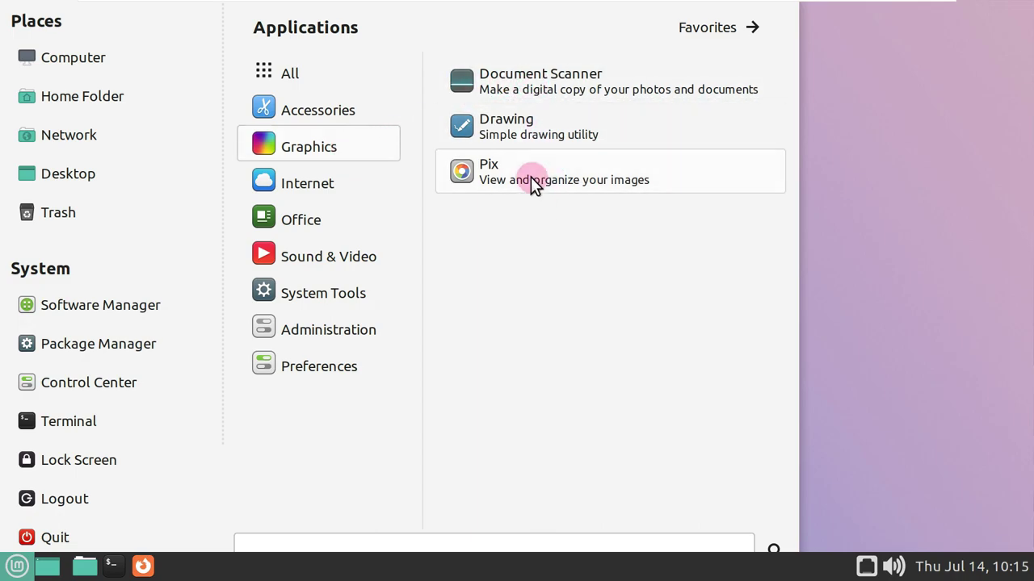
mouse_move(311, 187)
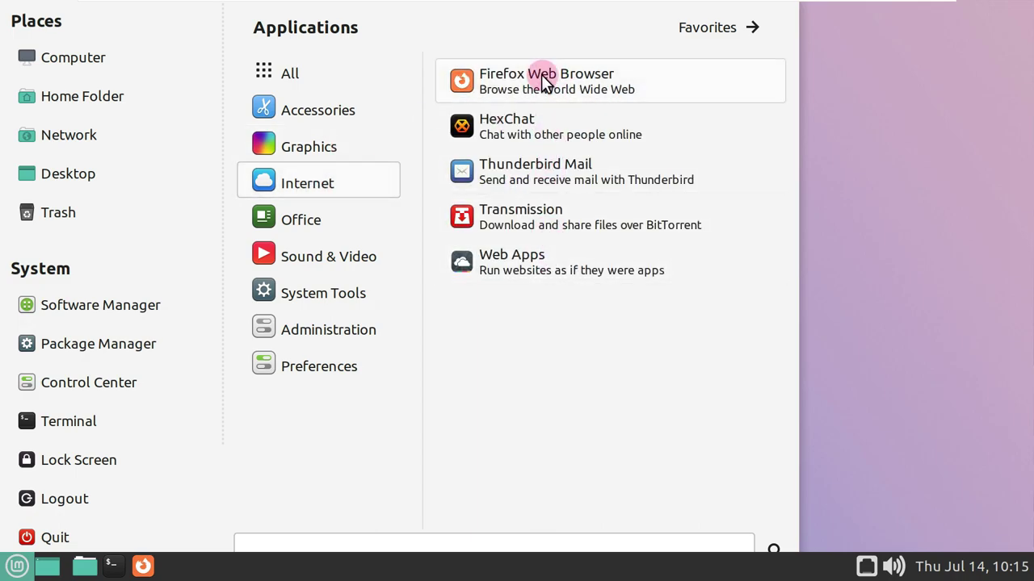
mouse_move(360, 226)
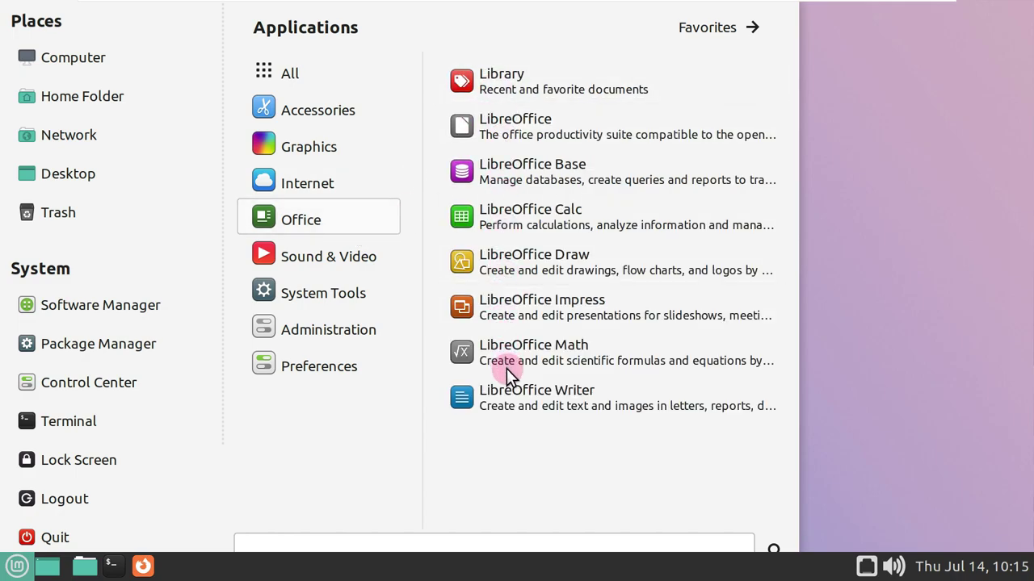
mouse_move(379, 257)
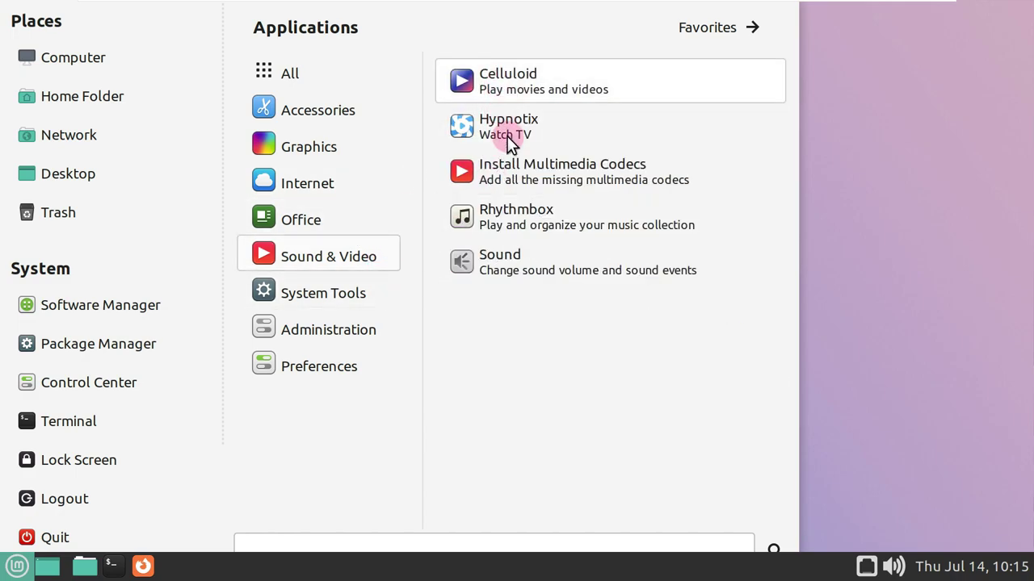
mouse_move(353, 296)
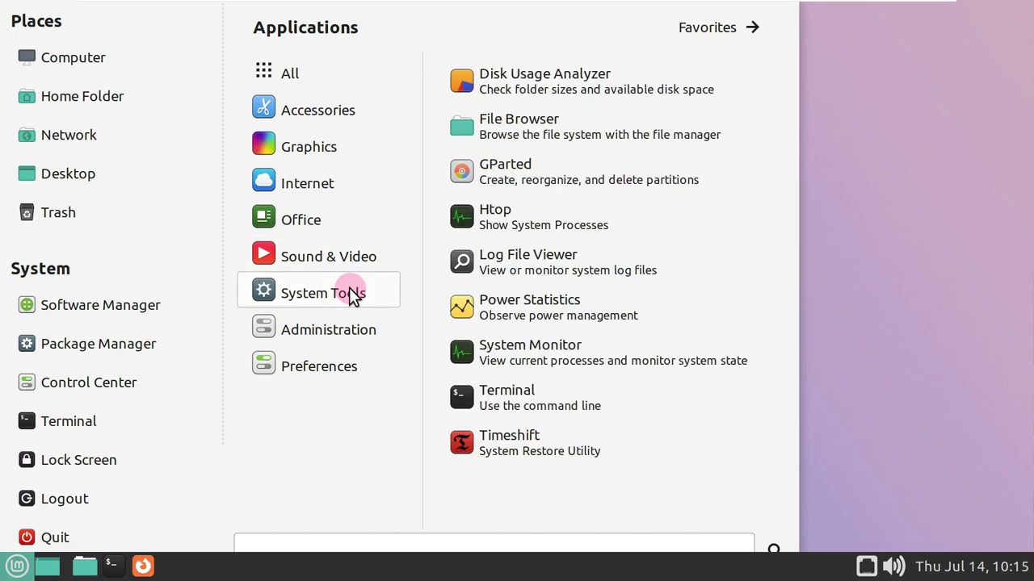
Browse the complete lists of programs in the Administration and Preferences categories.
mouse_move(337, 314)
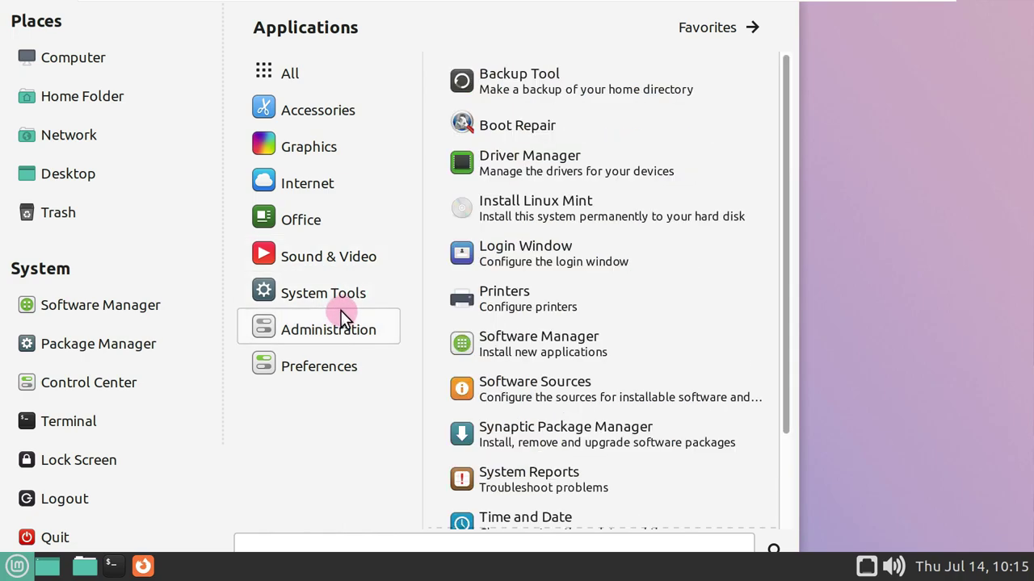
scroll(499, 298, down, 2)
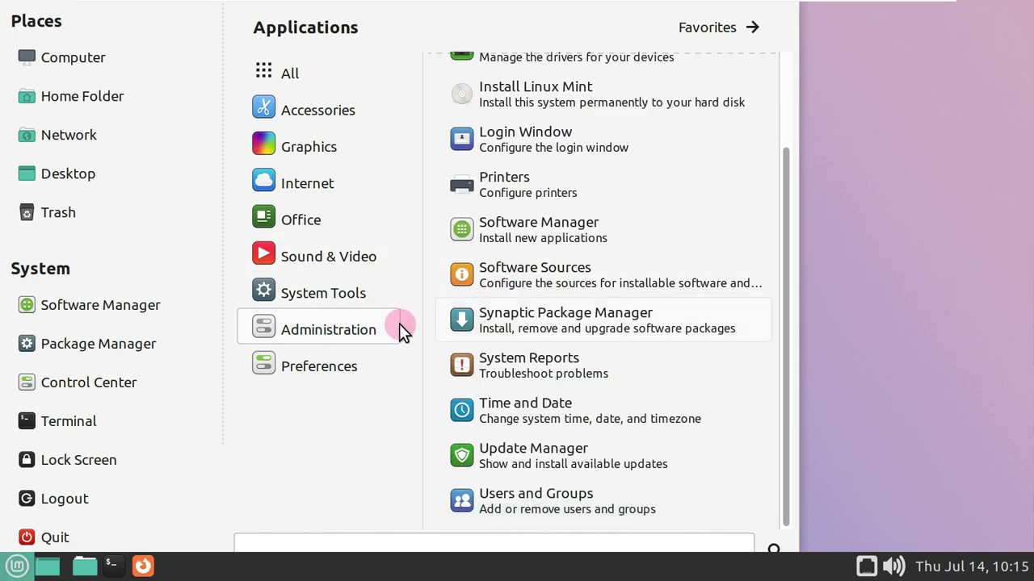
mouse_move(343, 361)
scroll(613, 277, down, 4)
scroll(614, 277, down, 10)
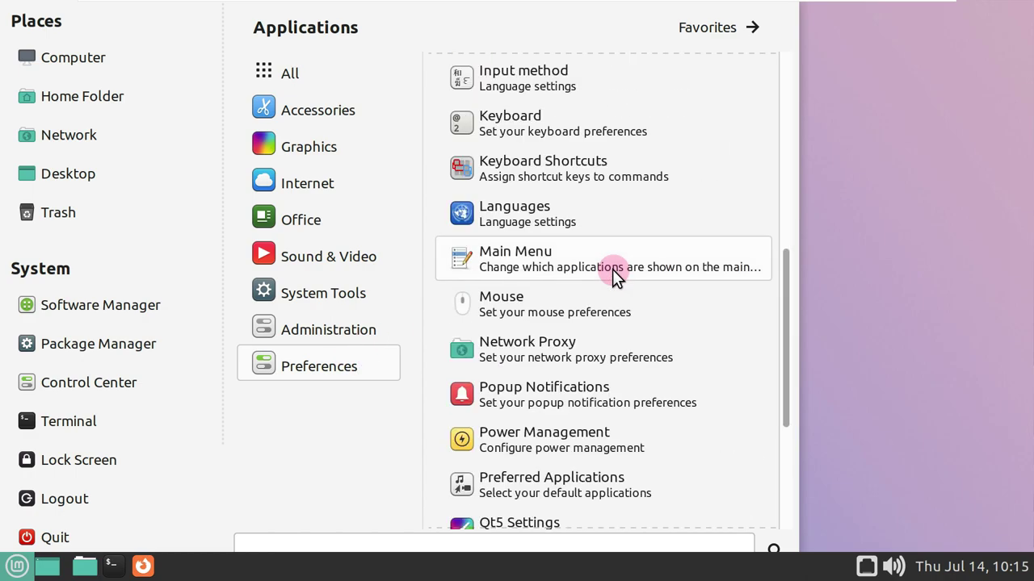
scroll(613, 277, up, 3)
scroll(612, 269, up, 10)
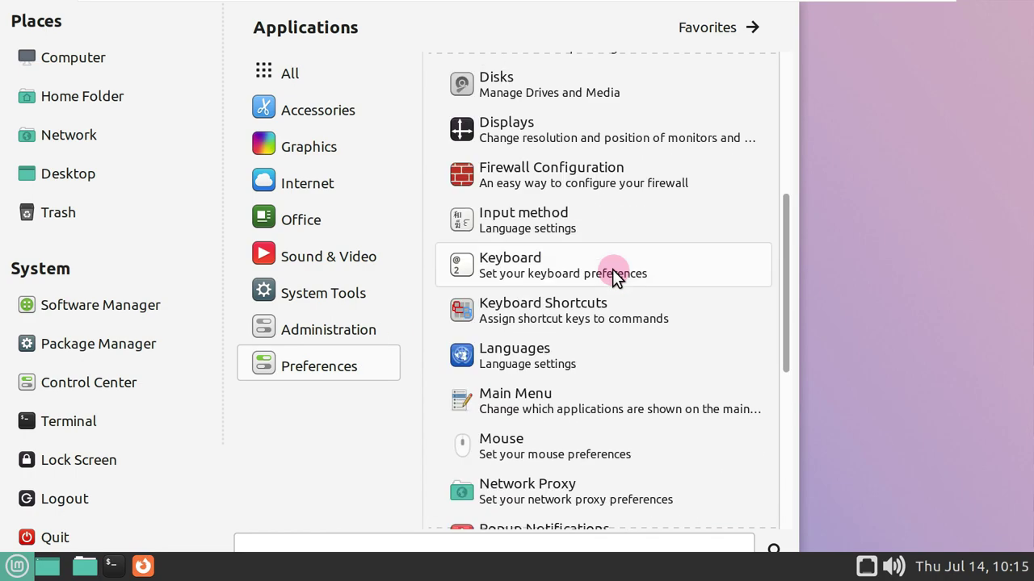
Launch Software Manager and Update Manager from the Administration category.
mouse_move(383, 334)
click(510, 334)
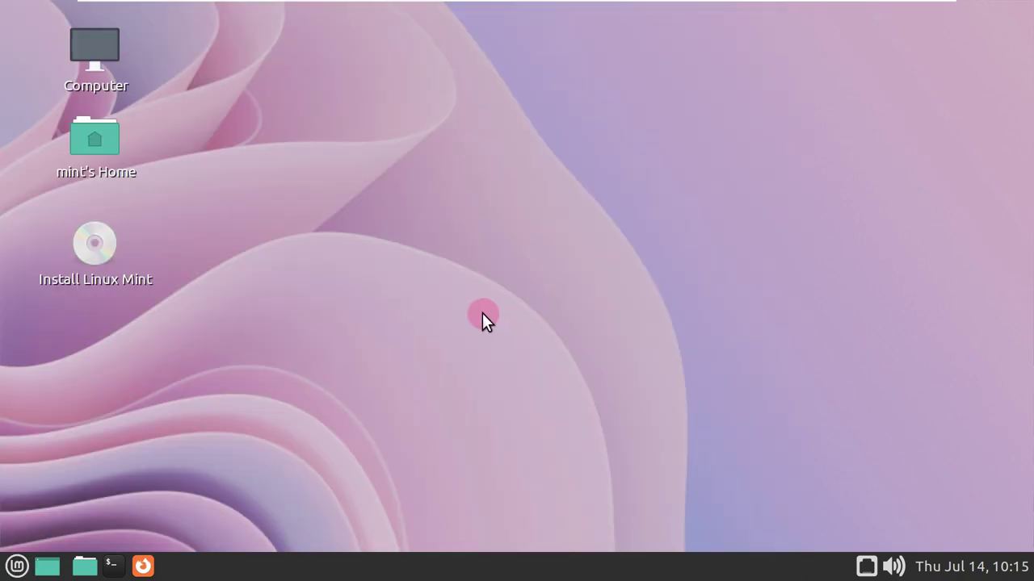
click(17, 566)
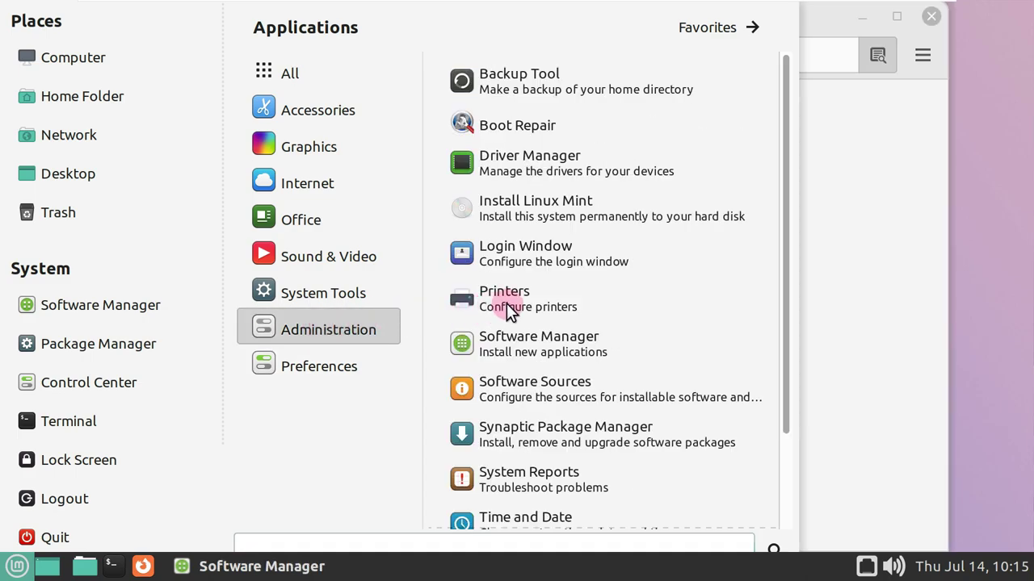
scroll(507, 305, down, 3)
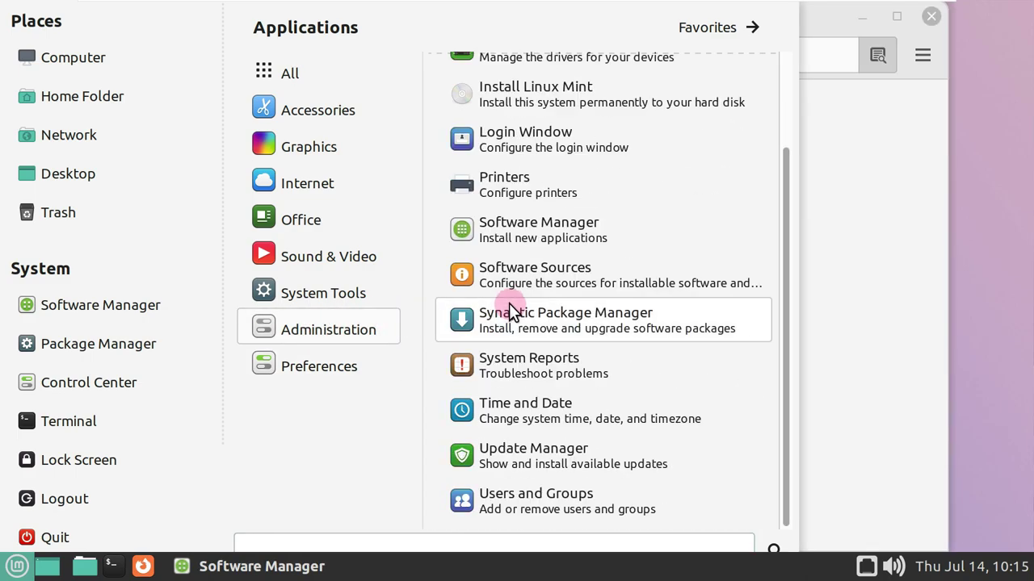
click(560, 443)
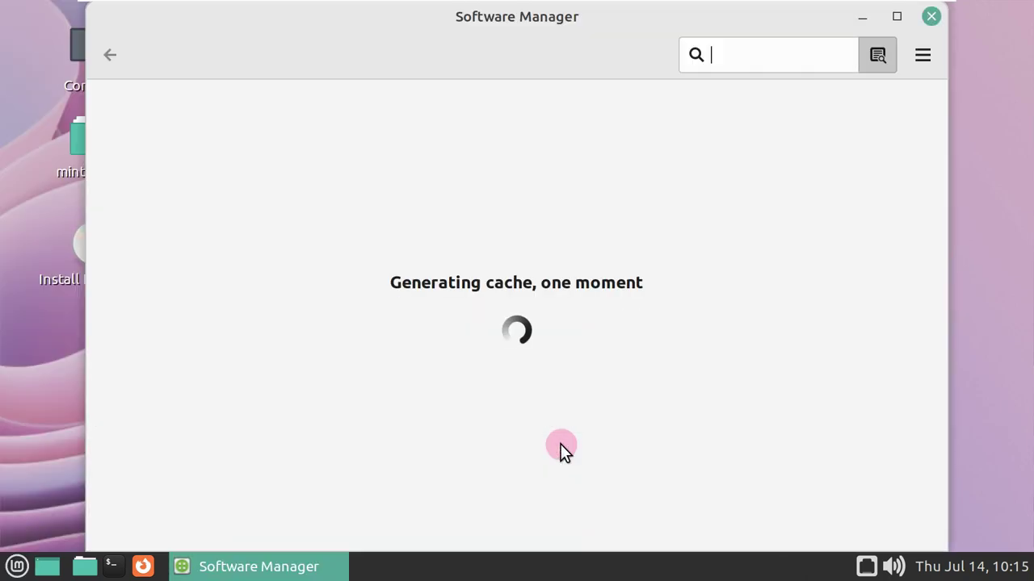
View the version information of Software Manager and close the dialog.
click(923, 55)
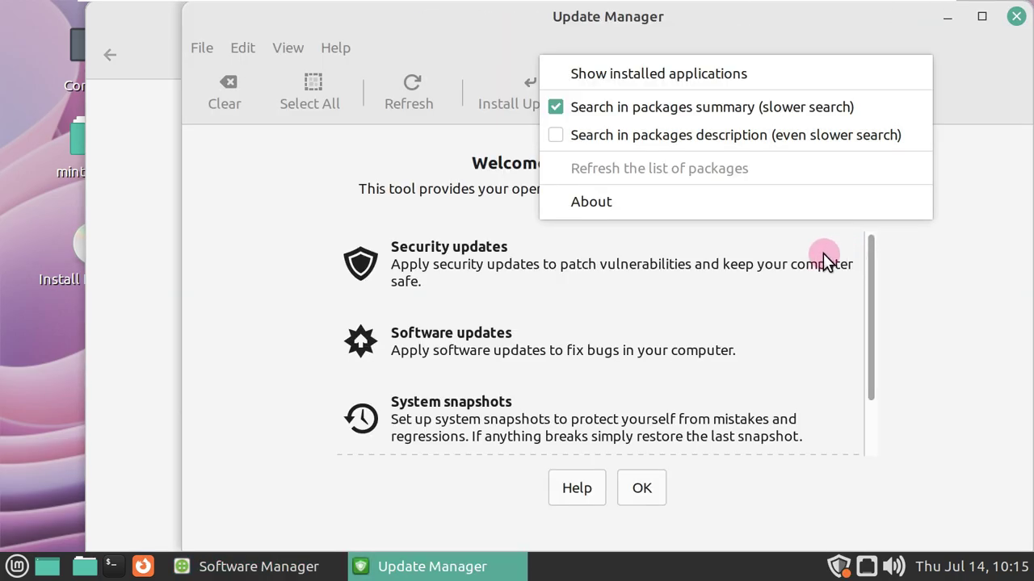
click(618, 205)
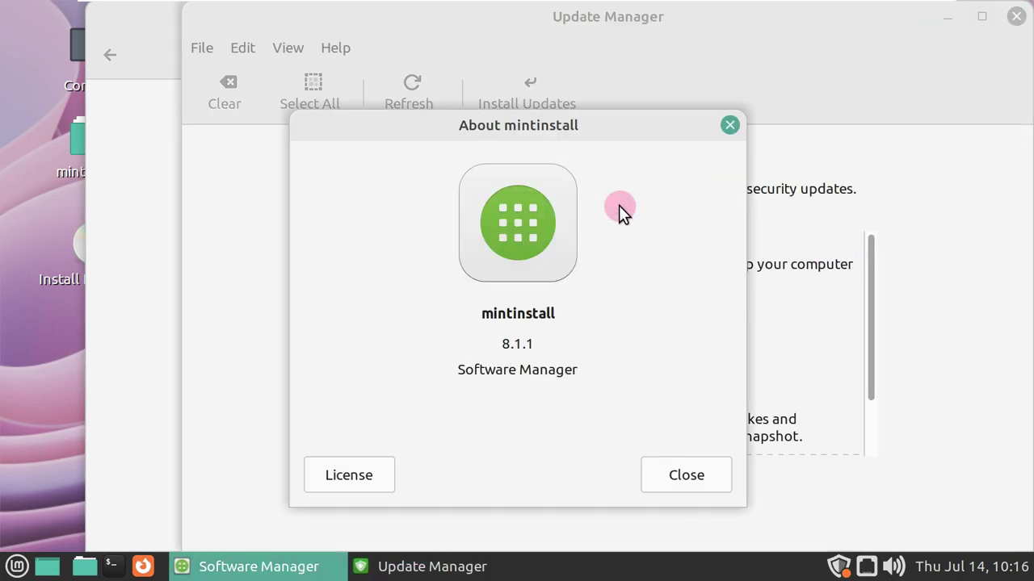
click(673, 475)
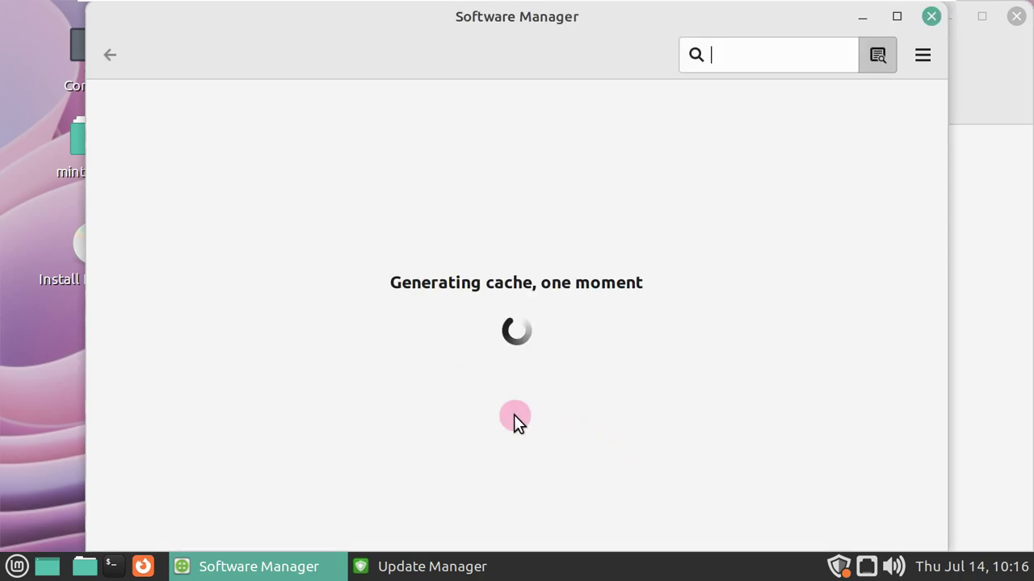
Switch to Update Manager, read through its welcome screen and accept it.
click(445, 569)
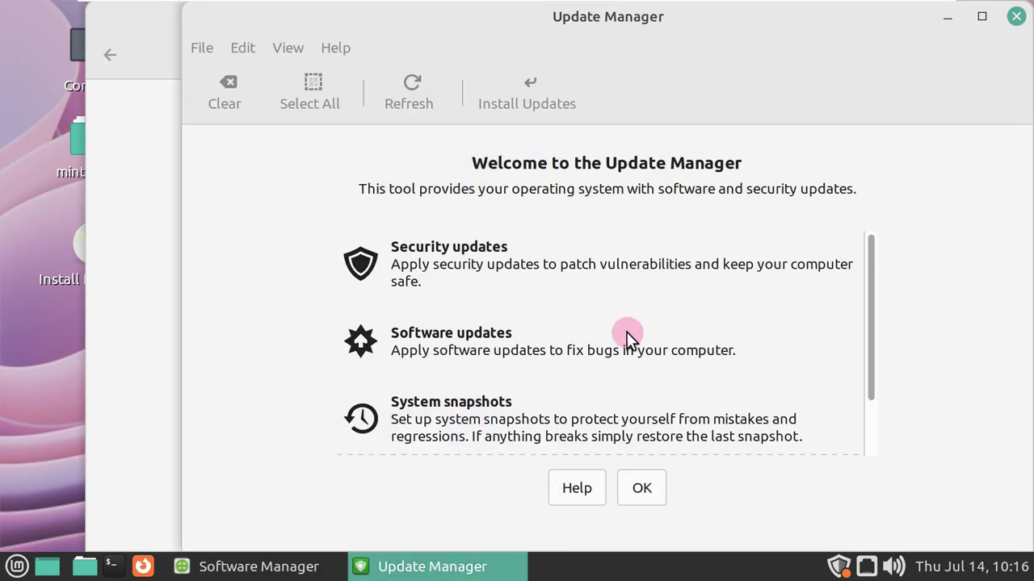
scroll(707, 332, down, 3)
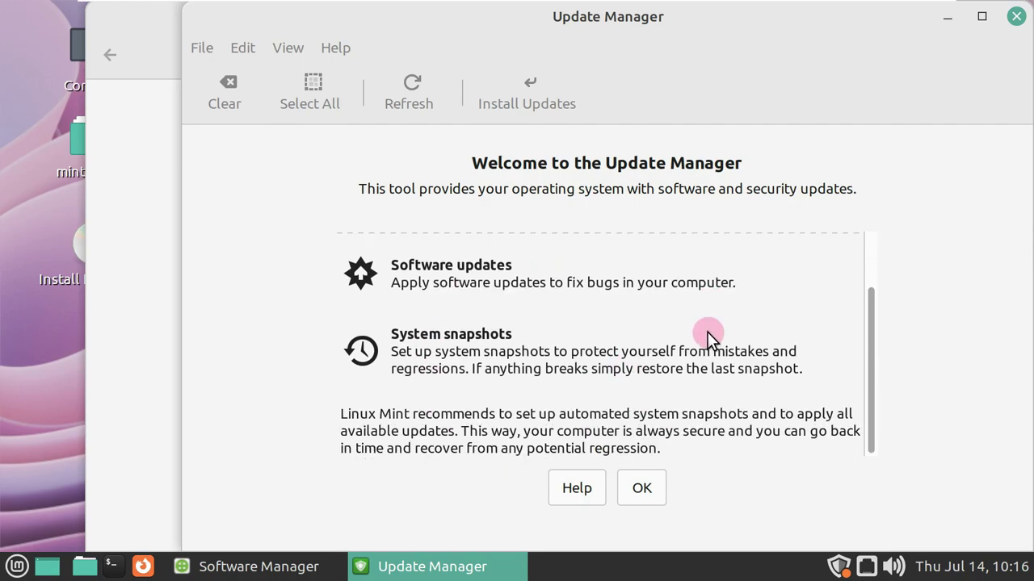
click(640, 490)
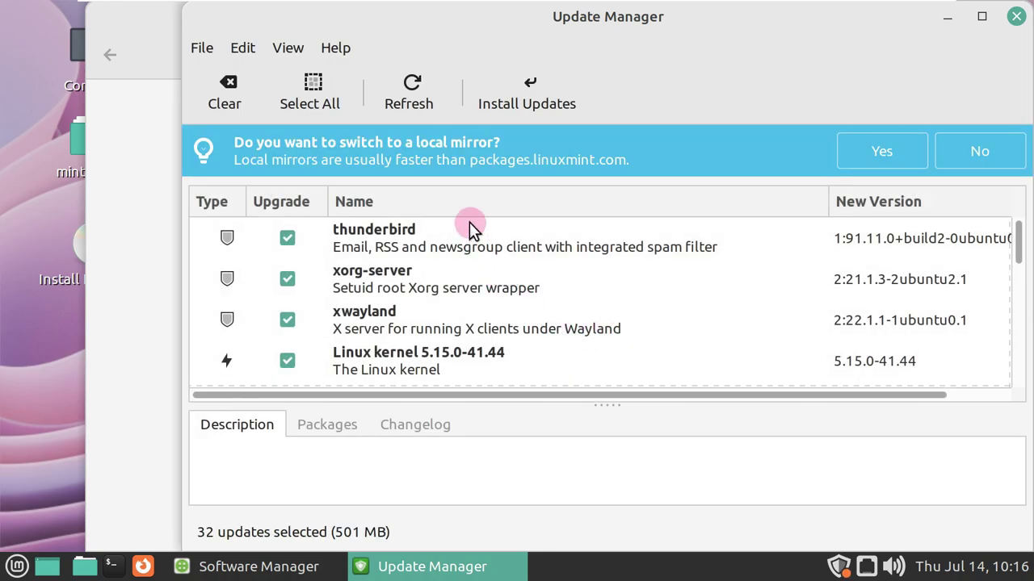
Maximize the Update Manager window and browse the whole list of available updates.
click(973, 17)
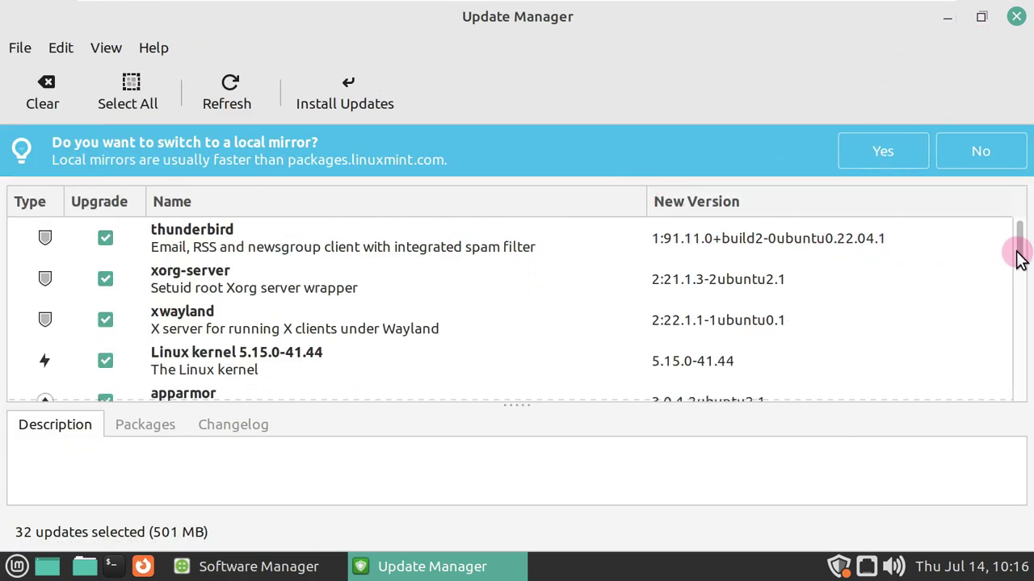
scroll(1019, 263, down, 1)
scroll(1019, 262, down, 5)
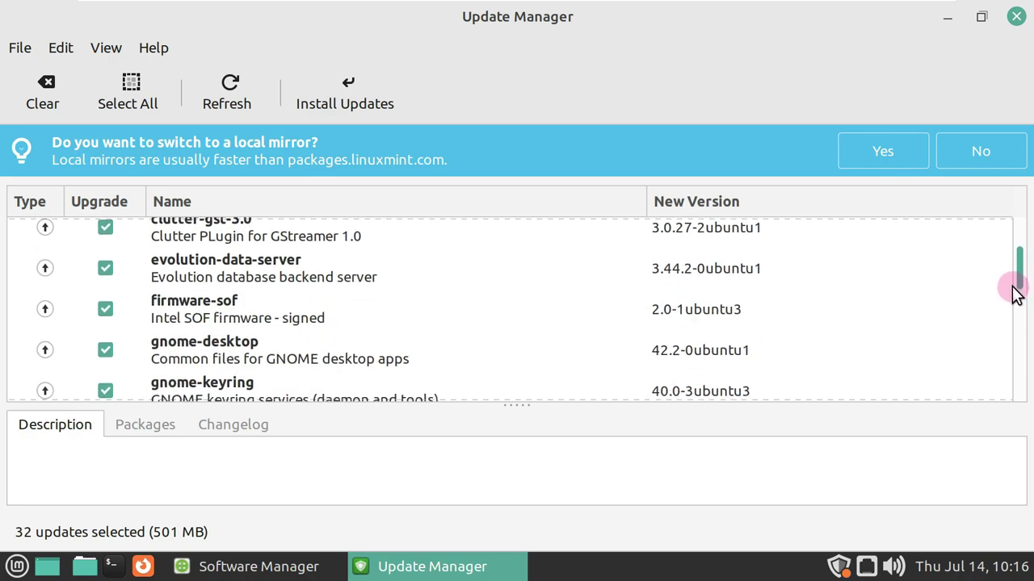
scroll(1013, 313, down, 3)
drag(1014, 323, 1008, 401)
View the version information of Update Manager, then close the dialog and the Update Manager window.
click(148, 56)
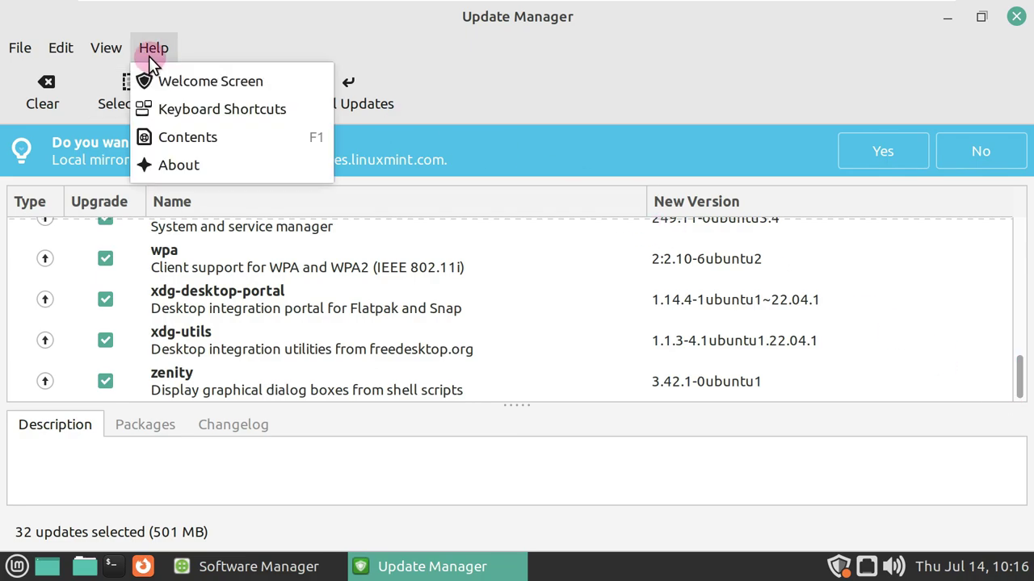
click(185, 164)
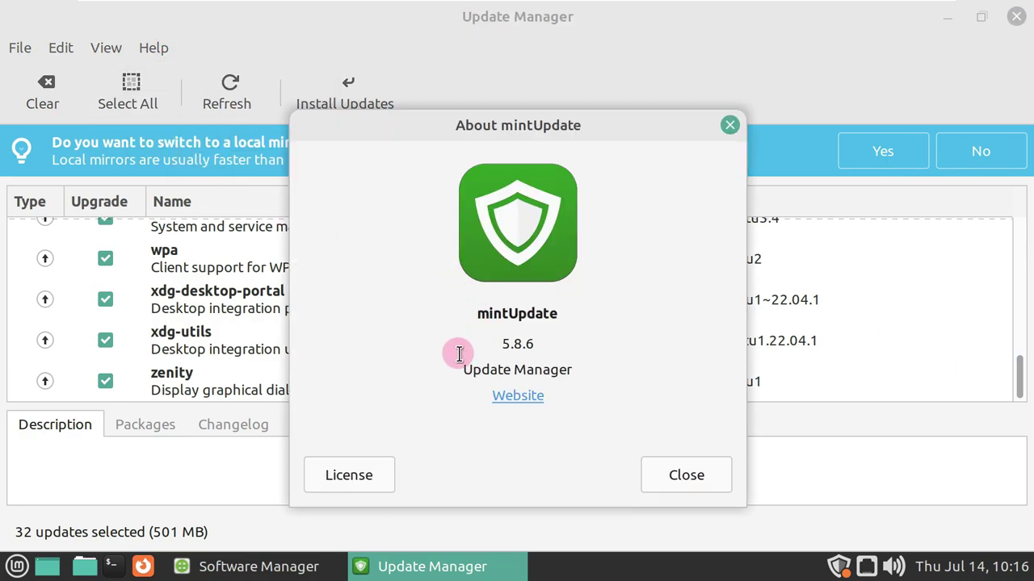
click(692, 481)
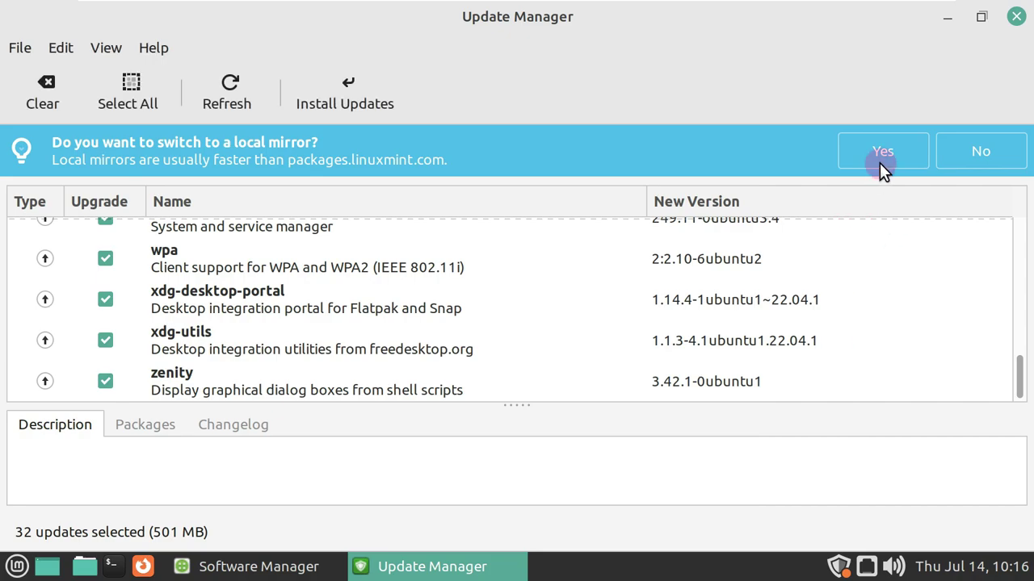
click(1014, 18)
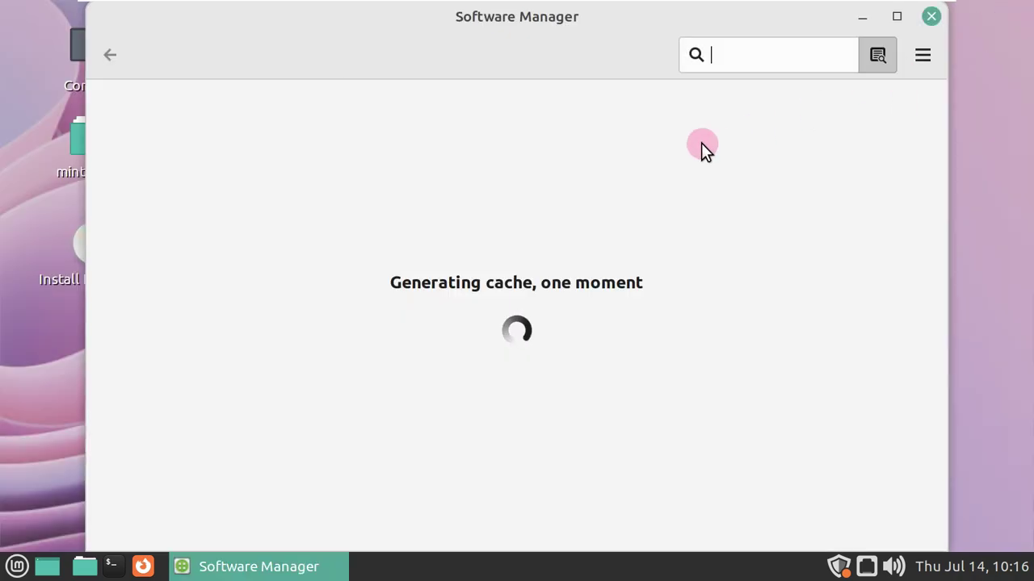
Check the version information of Software Manager again, then close the dialog and the application.
click(921, 57)
click(787, 204)
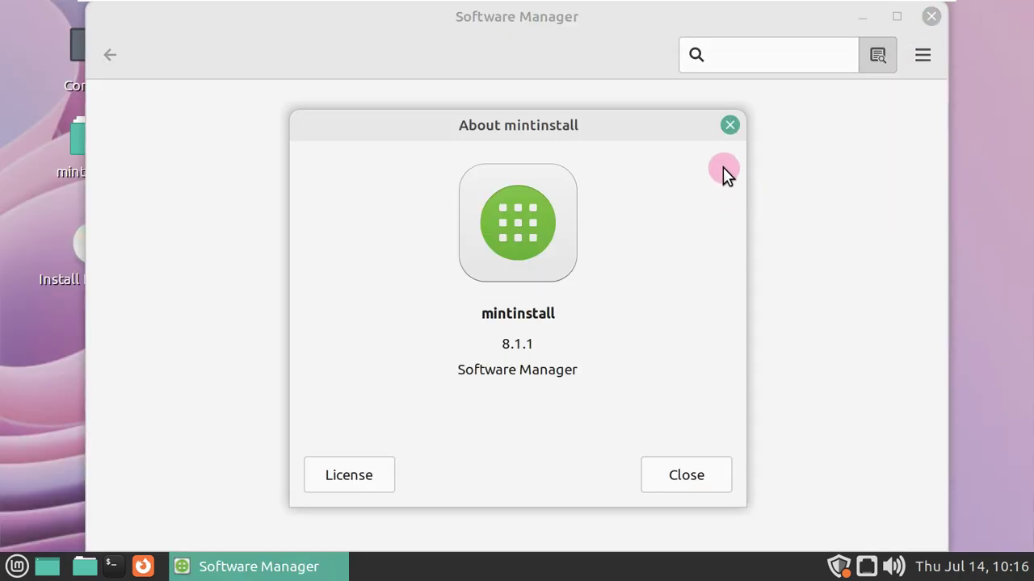
click(729, 127)
click(877, 55)
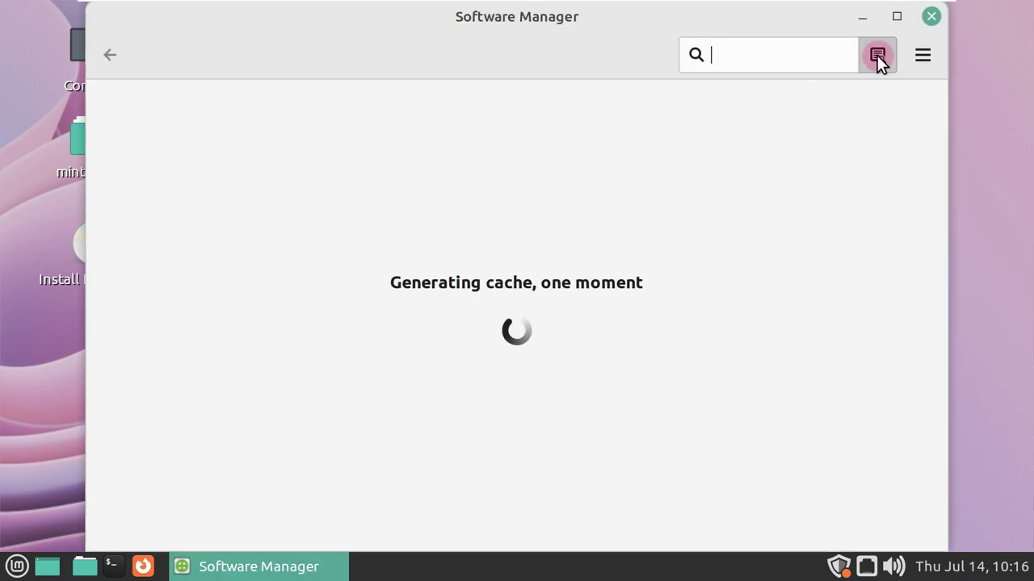
click(928, 19)
Launch the Firefox web browser, and briefly reopen and close Update Manager while it loads.
click(145, 564)
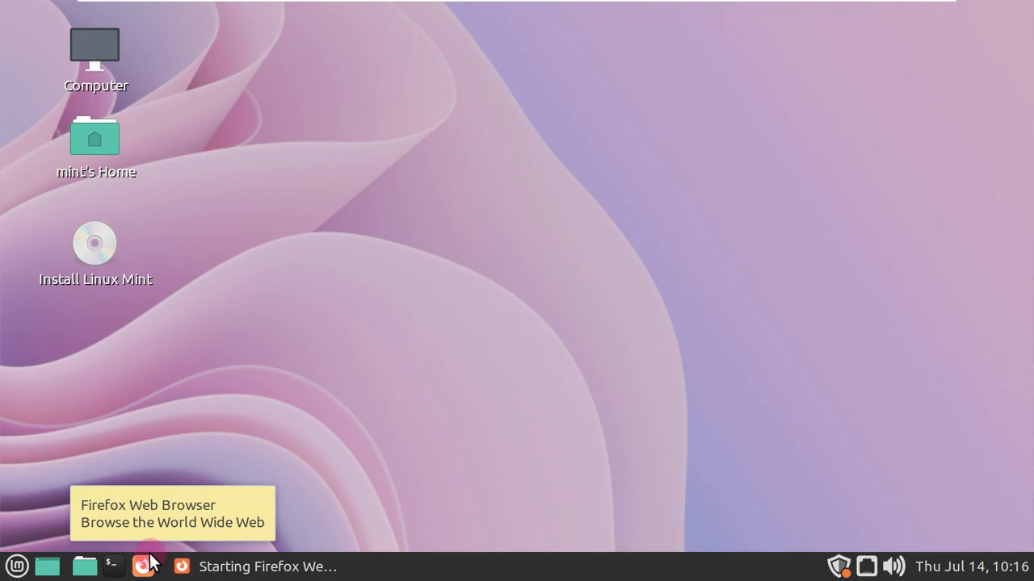
click(840, 566)
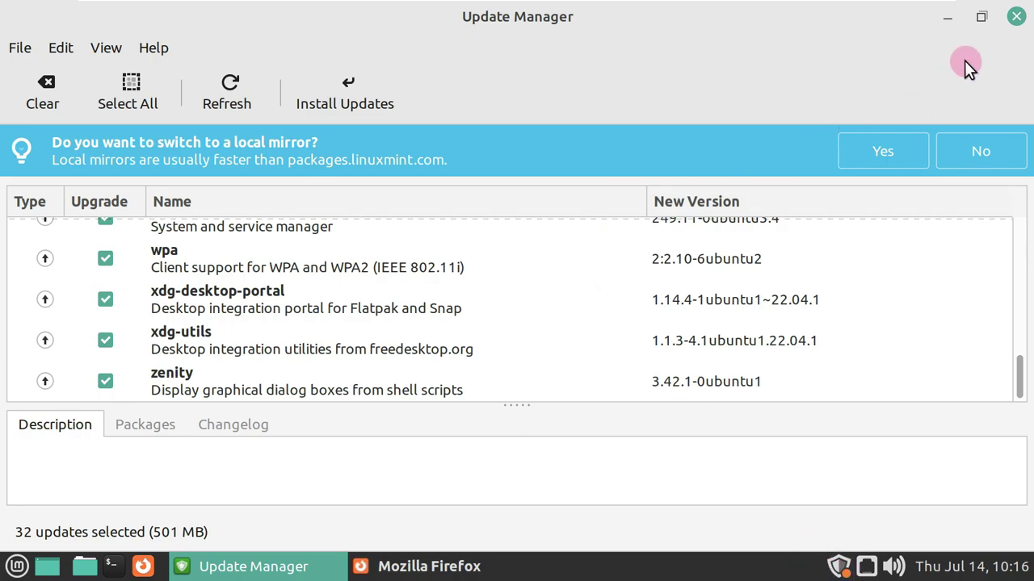
click(1016, 20)
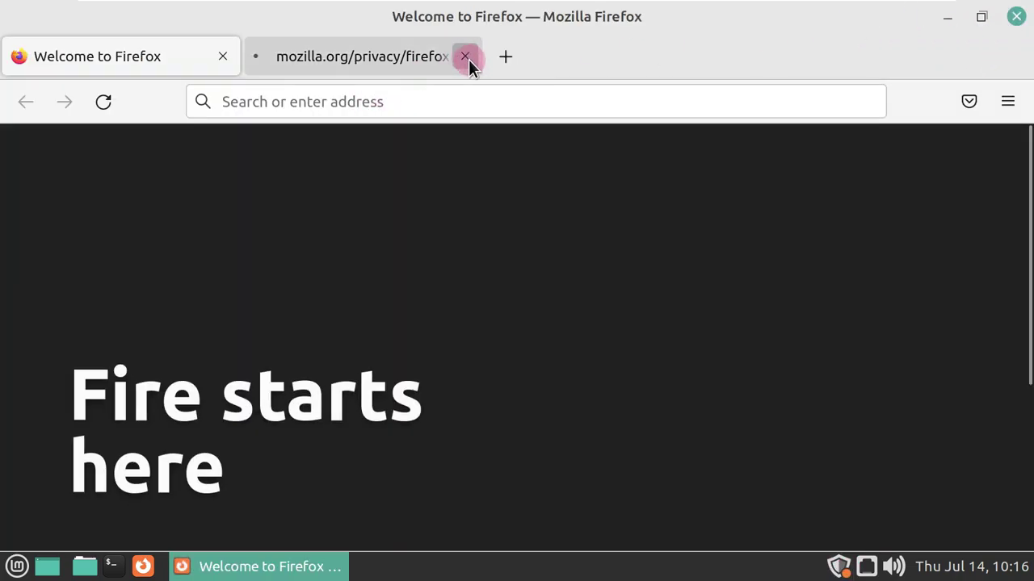
Close the Mozilla privacy tab in Firefox, view the browser's version information and close that dialog.
click(465, 57)
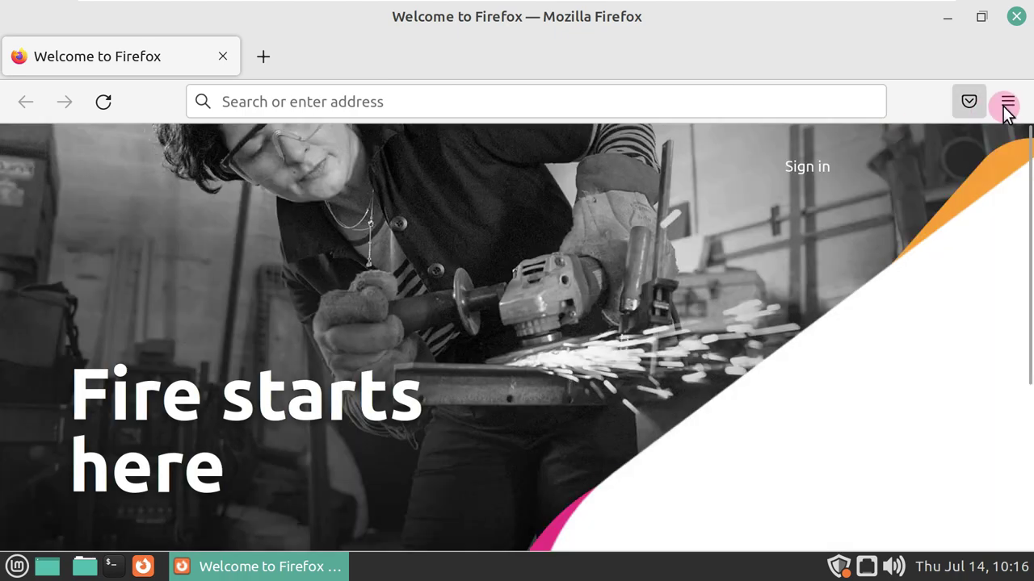
click(1006, 103)
scroll(781, 481, down, 3)
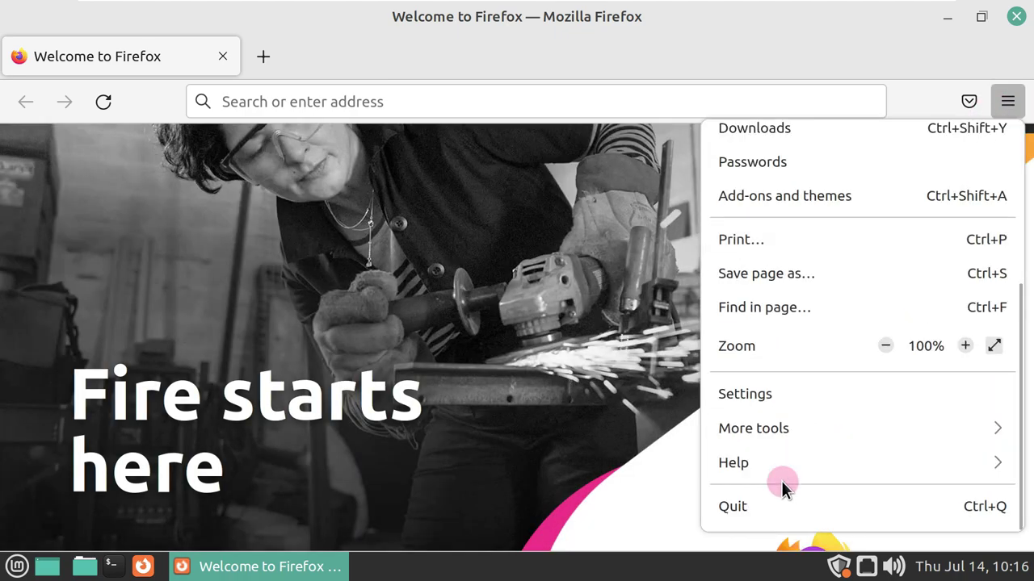
click(794, 468)
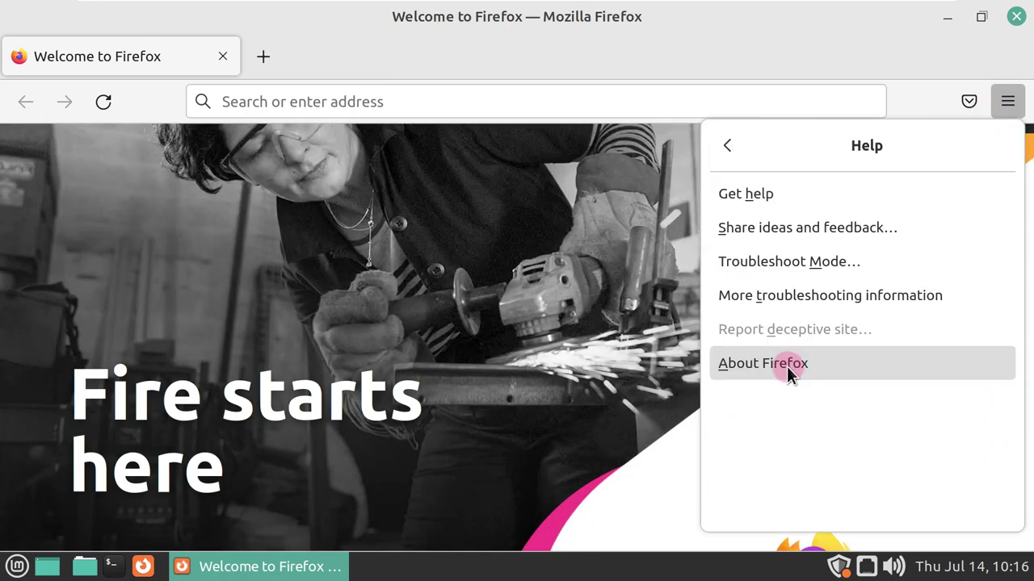
click(751, 365)
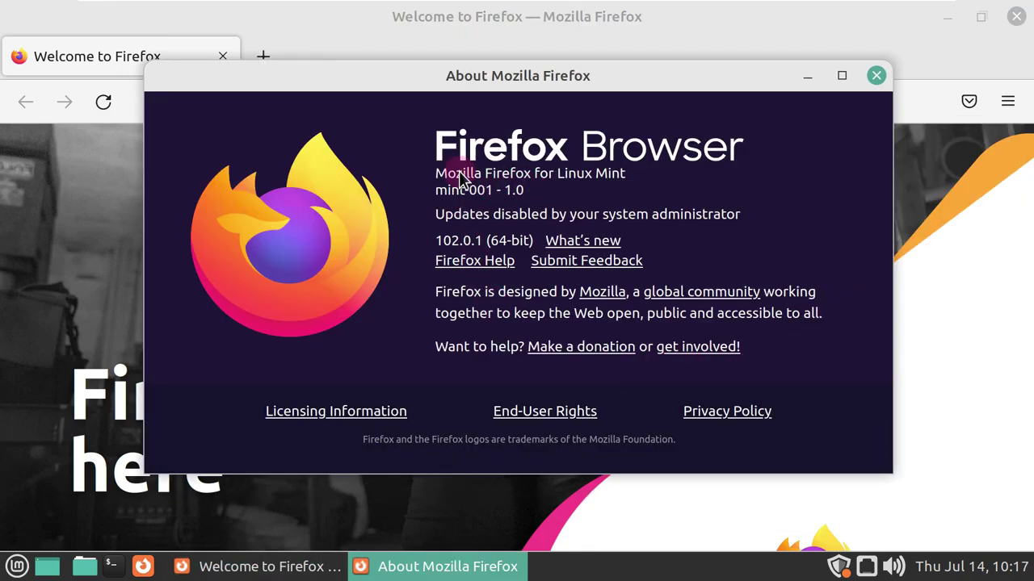
click(878, 74)
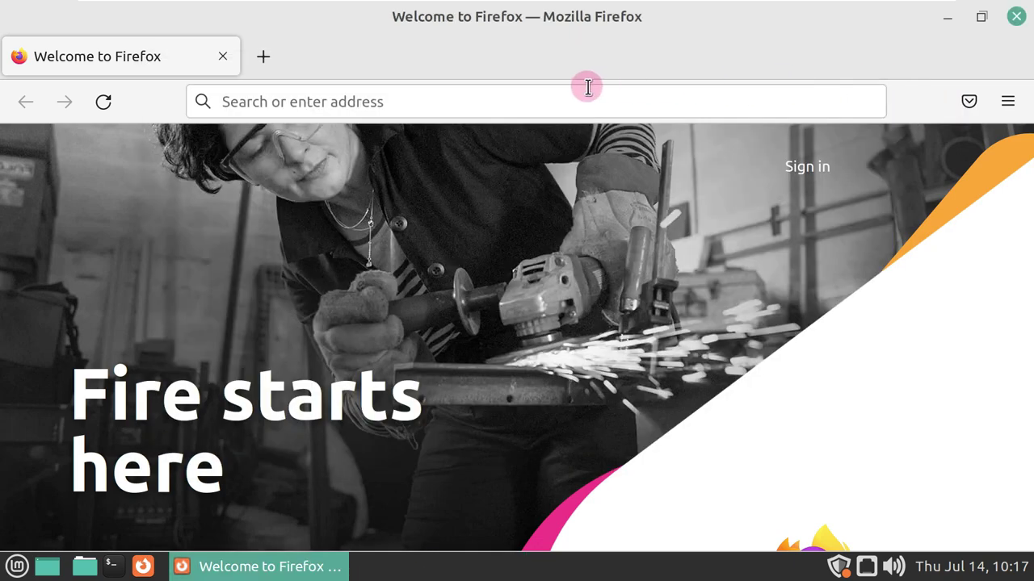
Open the Linux Mint website at linuxmint.com.
click(476, 93)
text(linux mint)
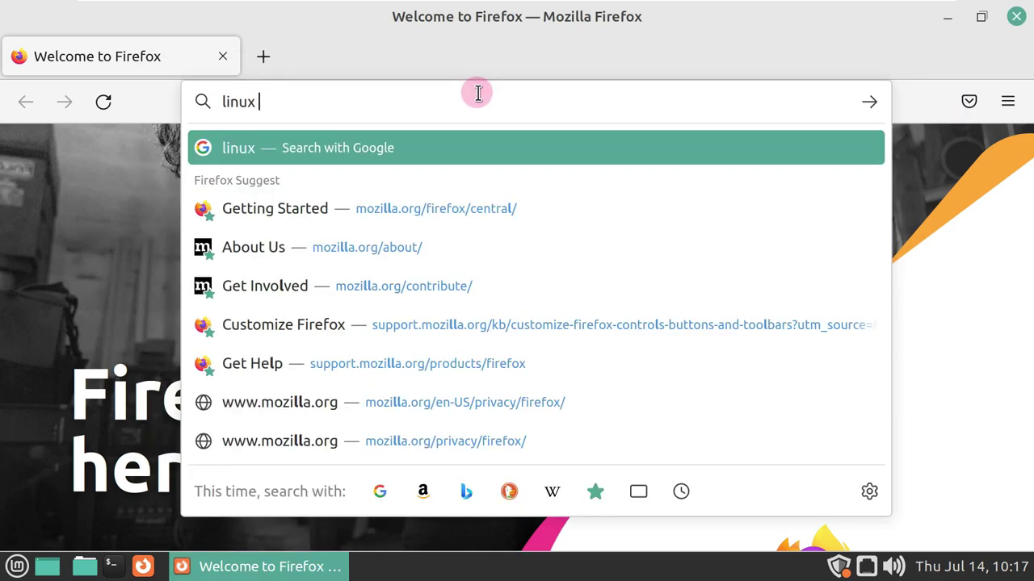
key(Return)
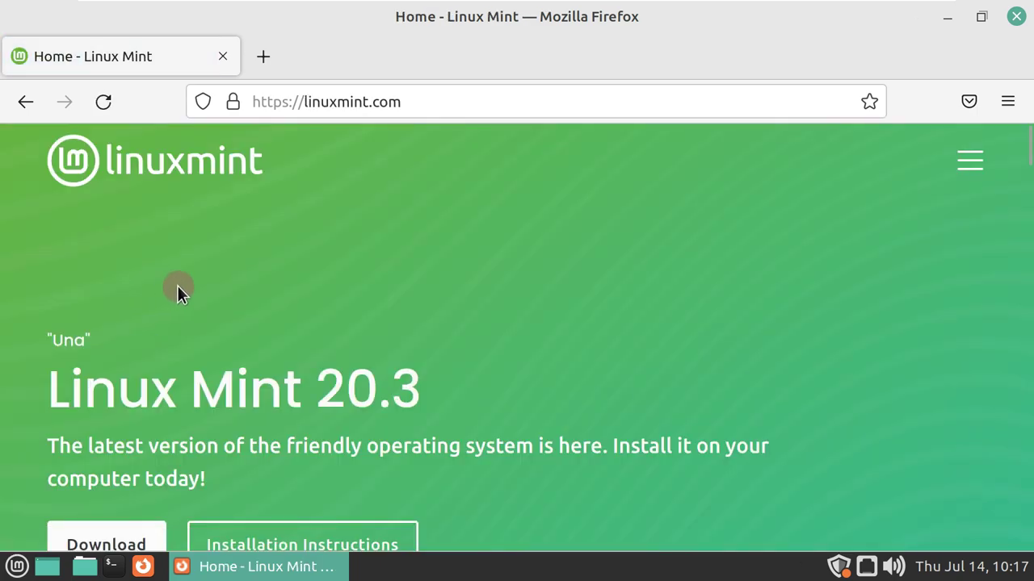
Look through the Linux Mint homepage to the Latest news section and open the "Monthly News – June 2022" article.
scroll(178, 285, down, 3)
scroll(178, 287, down, 20)
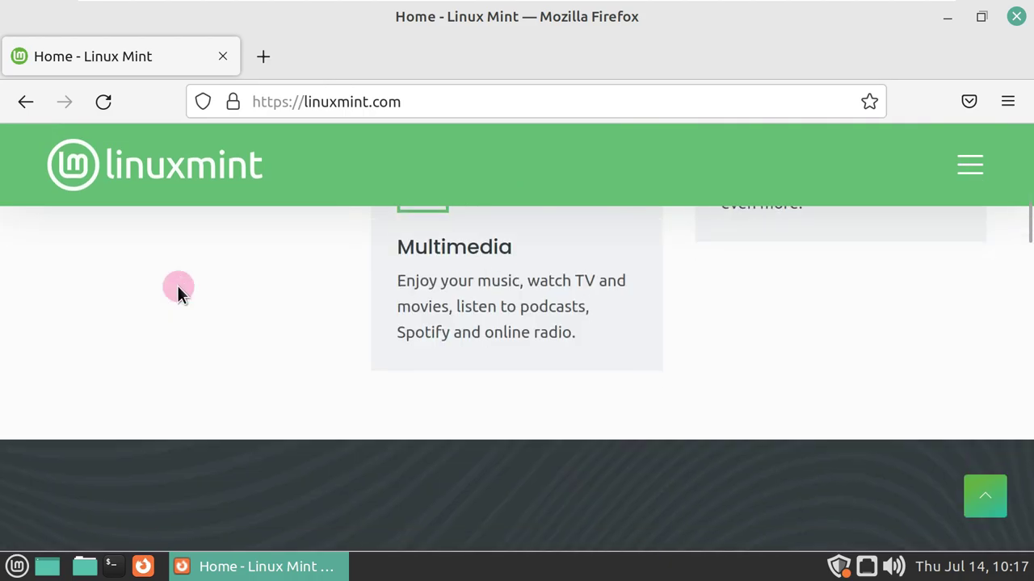
scroll(179, 288, down, 15)
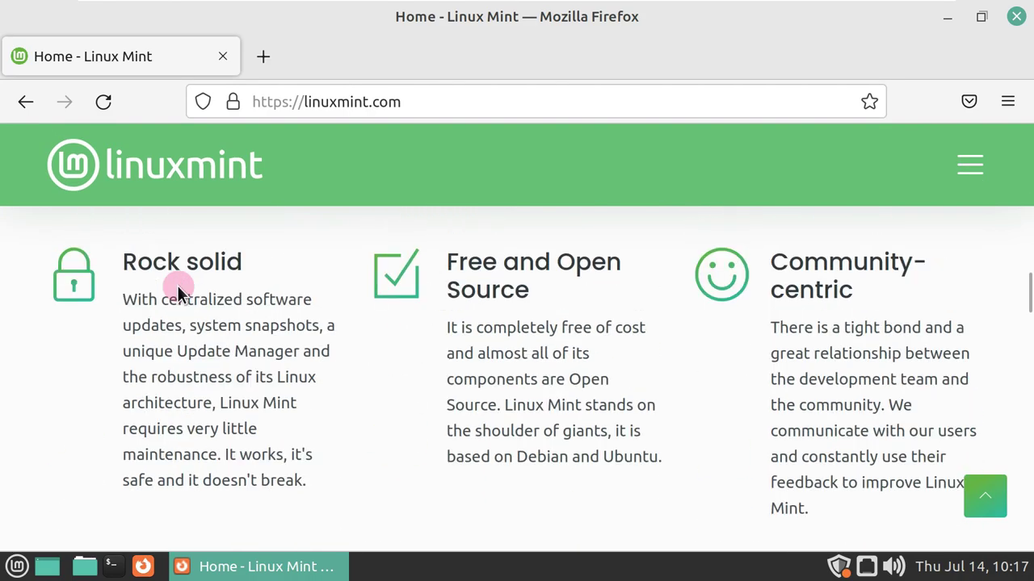
scroll(178, 287, down, 15)
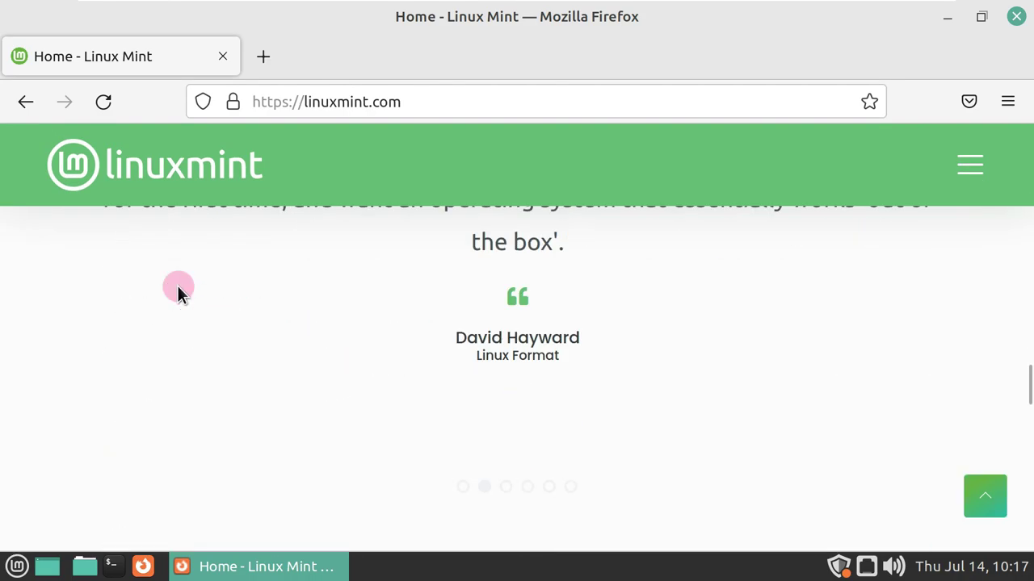
scroll(178, 286, down, 8)
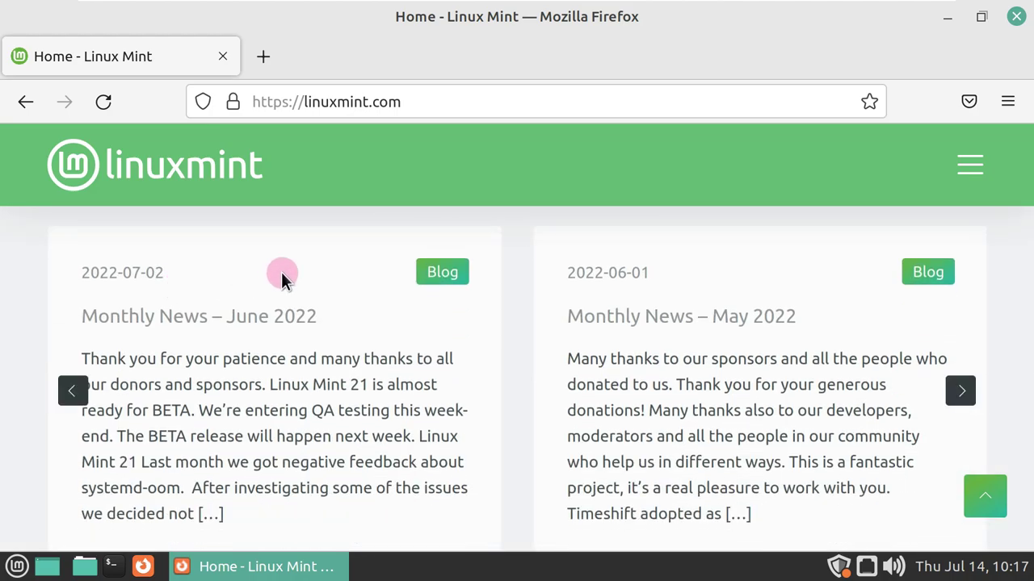
scroll(215, 287, down, 3)
scroll(215, 287, up, 5)
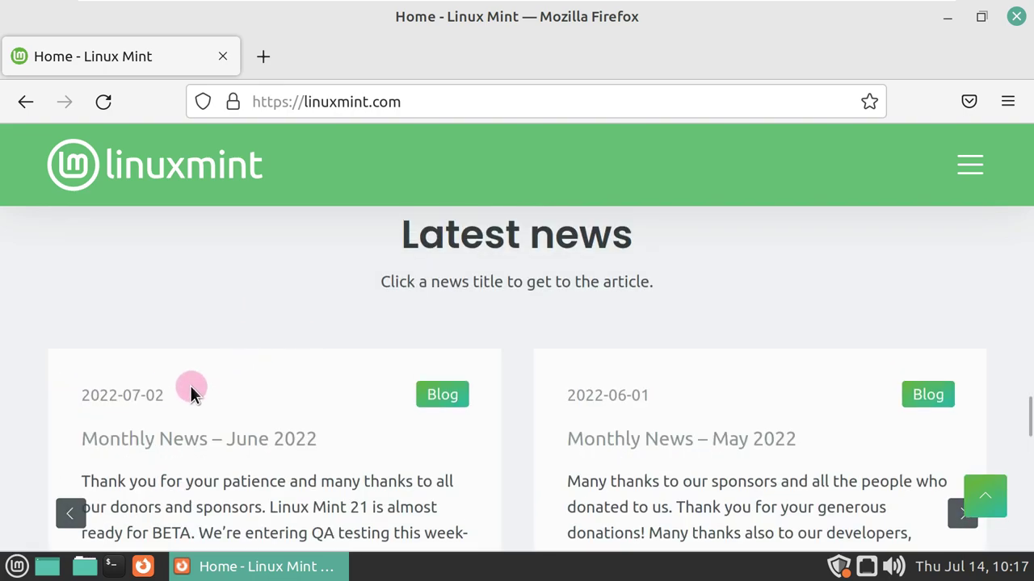
click(154, 441)
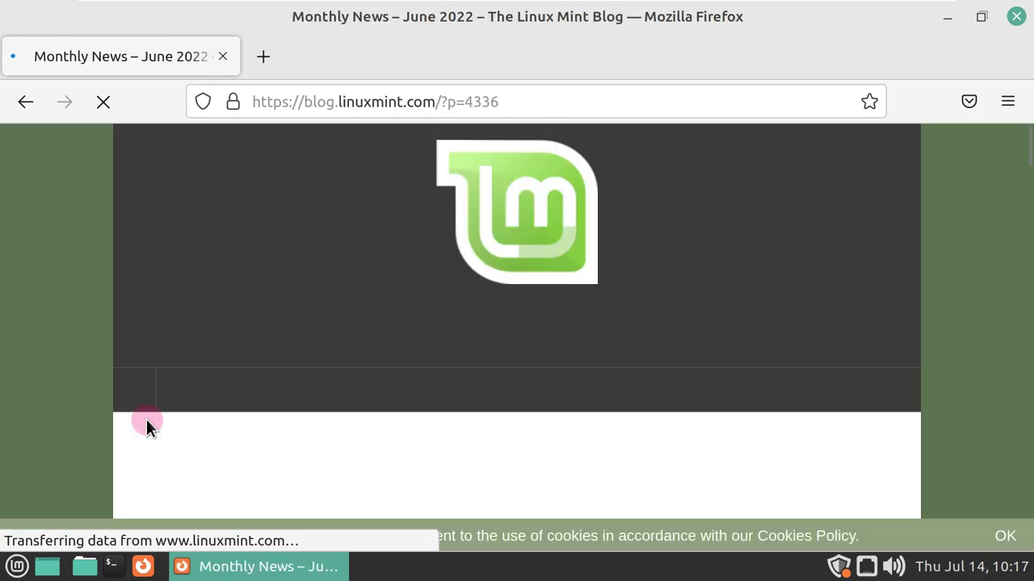
Read through the June 2022 news post, from the Linux Mint 21 section past the sponsors to the donations list.
scroll(420, 283, down, 5)
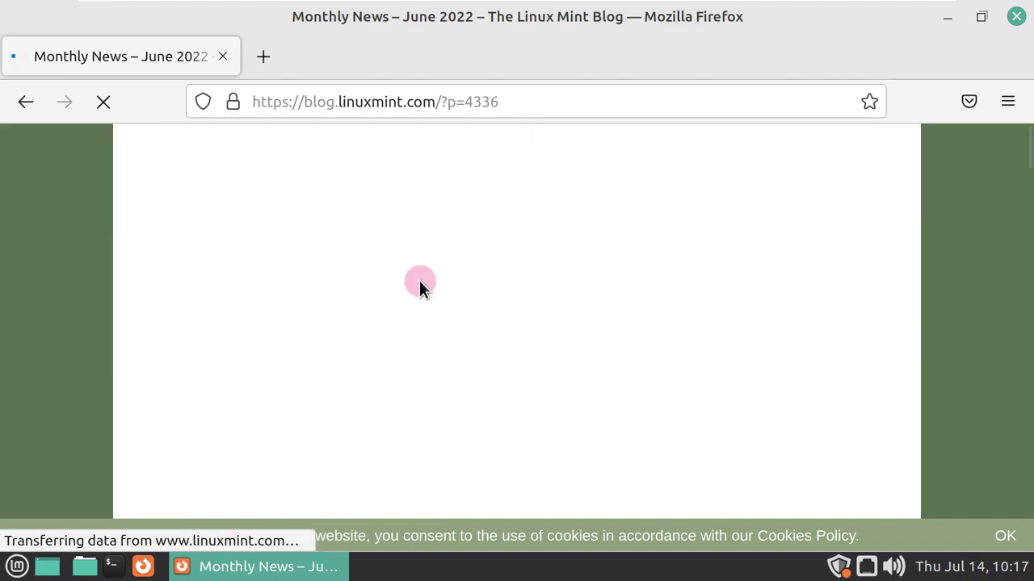
scroll(284, 297, down, 4)
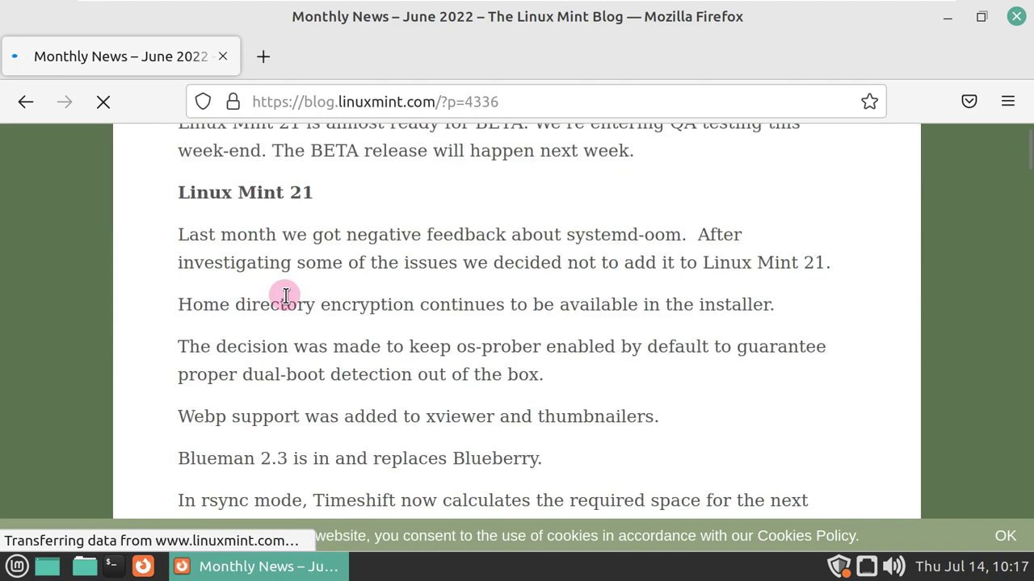
scroll(283, 297, up, 2)
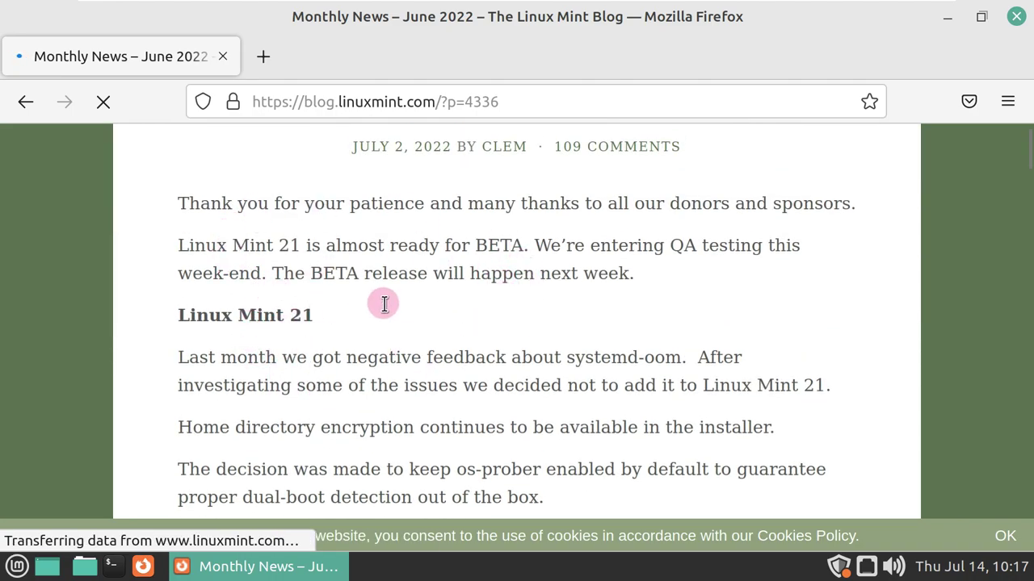
scroll(383, 304, down, 3)
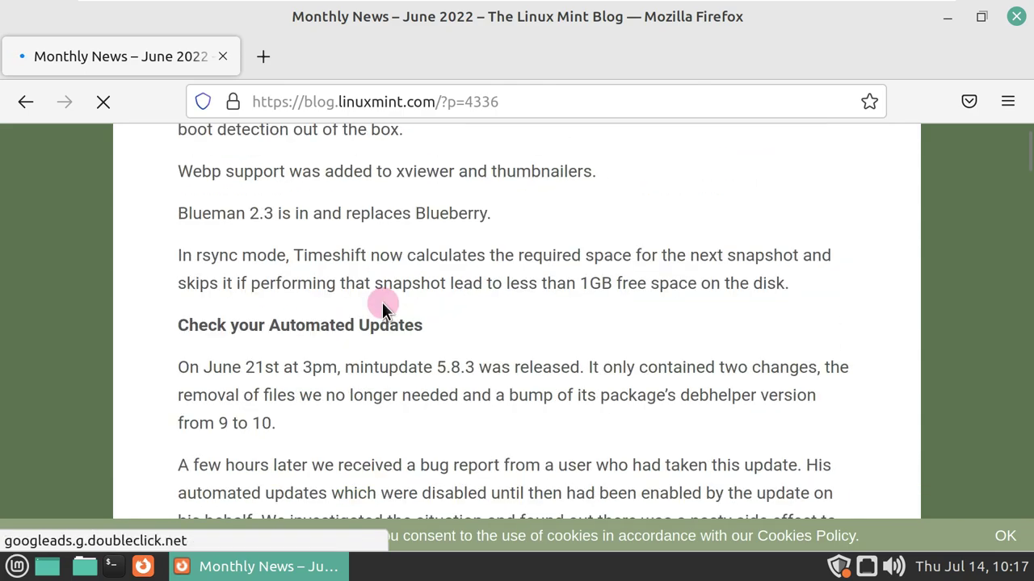
scroll(382, 302, down, 5)
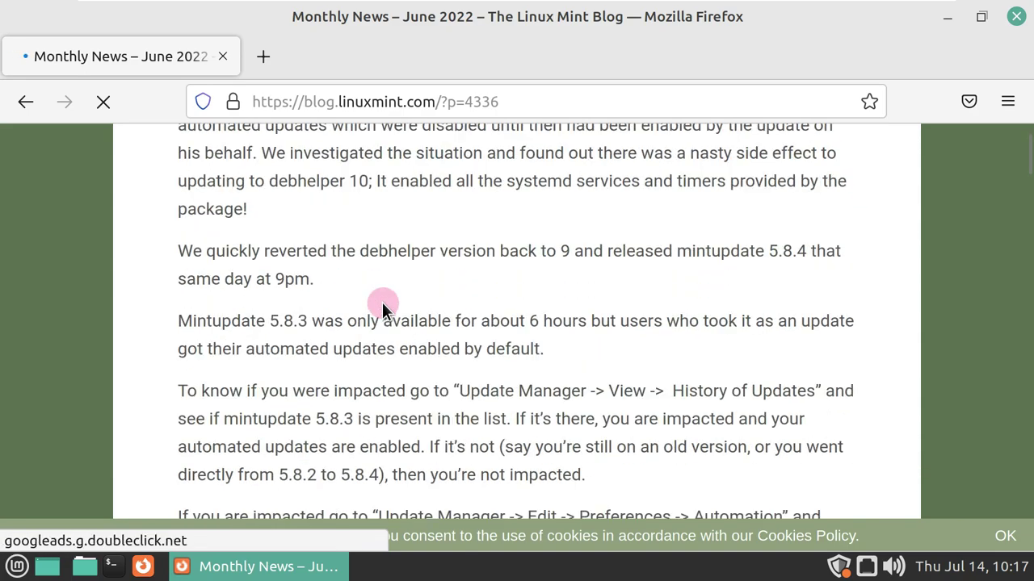
scroll(382, 302, down, 8)
scroll(382, 302, up, 3)
scroll(384, 304, down, 18)
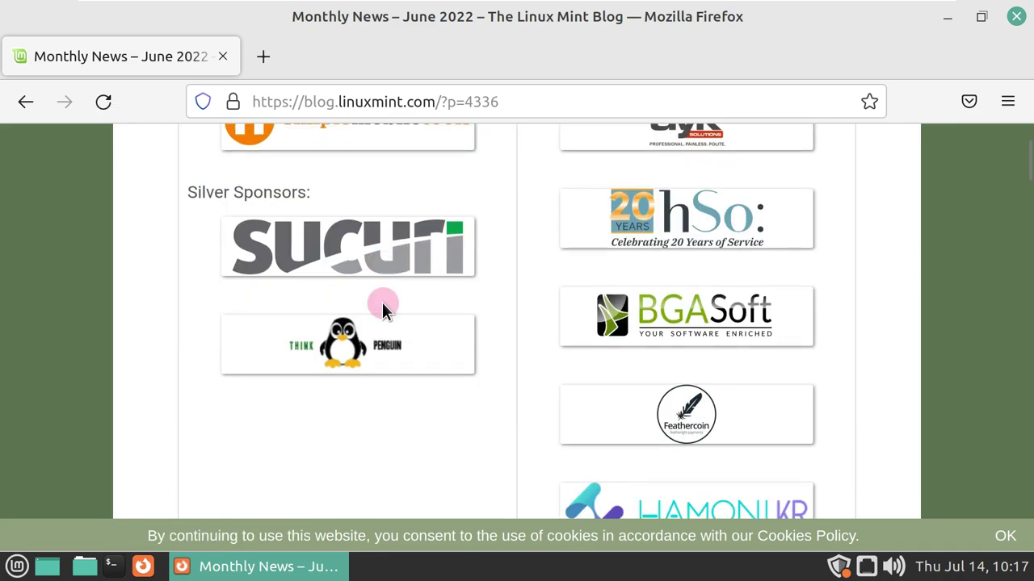
scroll(382, 302, up, 5)
scroll(382, 302, down, 15)
scroll(382, 302, down, 15)
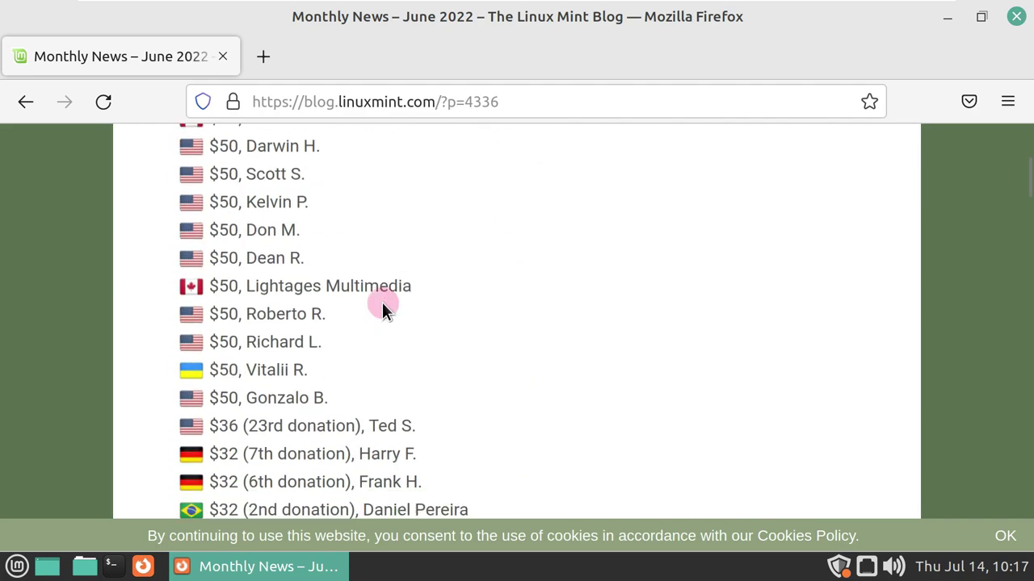
Return to the start of the news post and review the Linux Mint 21 and automated updates sections again.
drag(1024, 198, 1017, 155)
scroll(471, 395, down, 3)
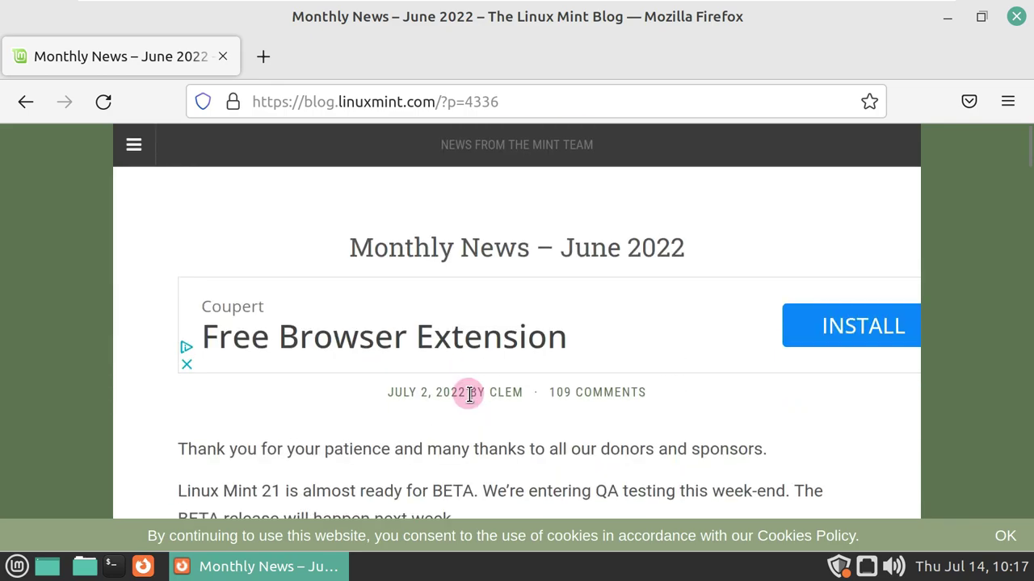
scroll(469, 394, down, 3)
scroll(469, 394, down, 5)
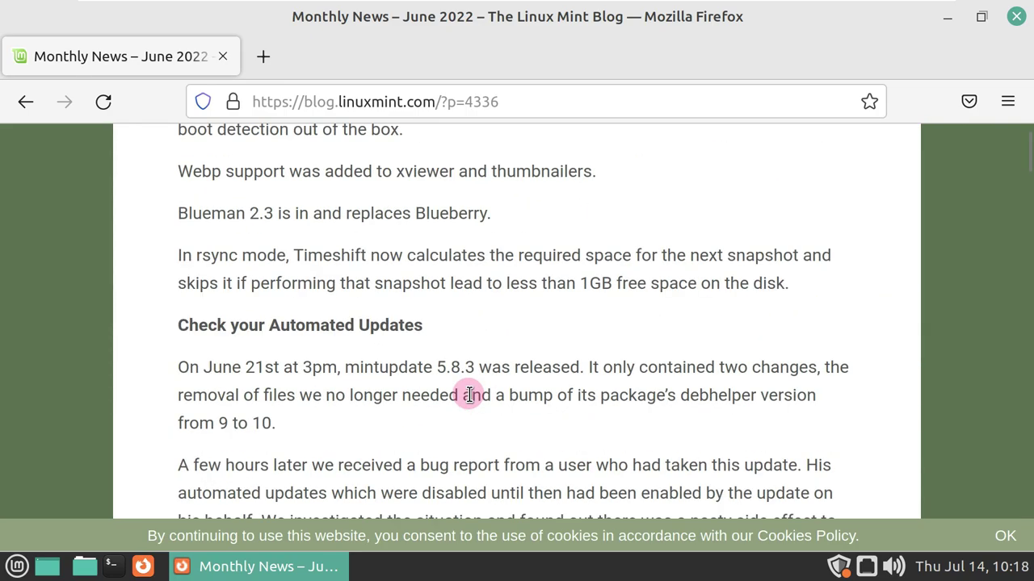
scroll(469, 394, down, 3)
scroll(469, 396, down, 3)
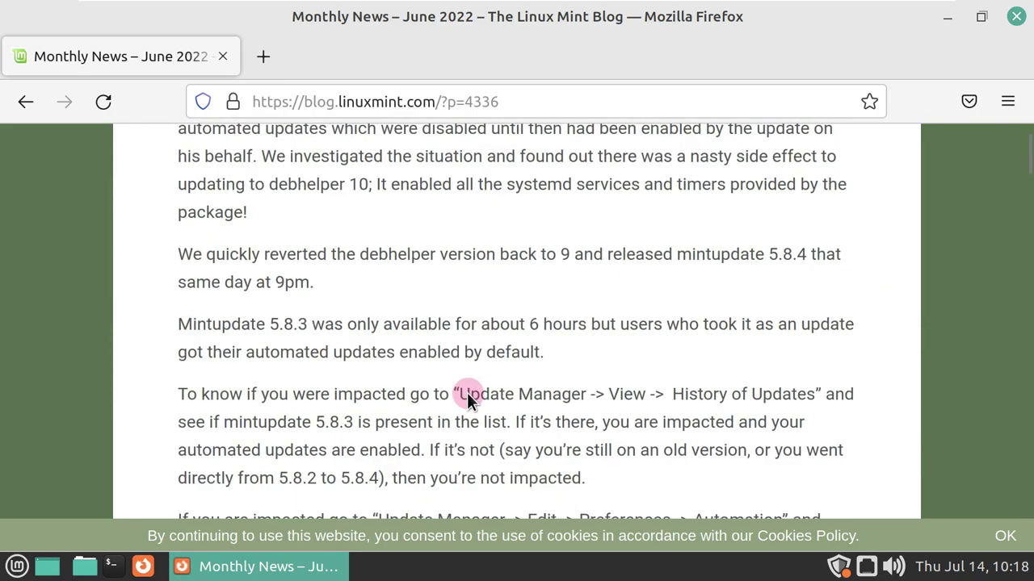
scroll(470, 422, down, 3)
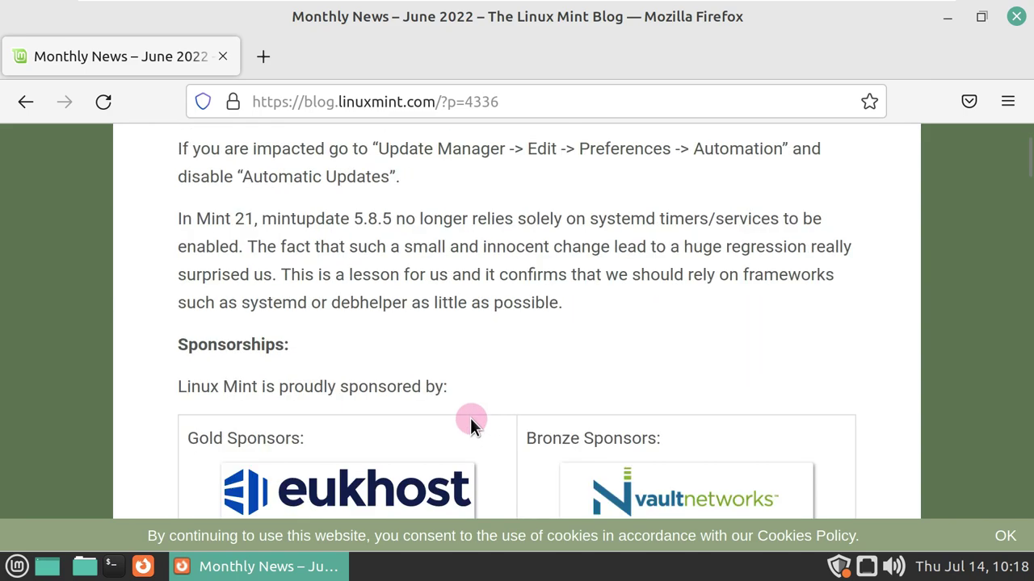
Go to youtube.com/9to5linux and accept all cookies on the YouTube consent page.
click(400, 107)
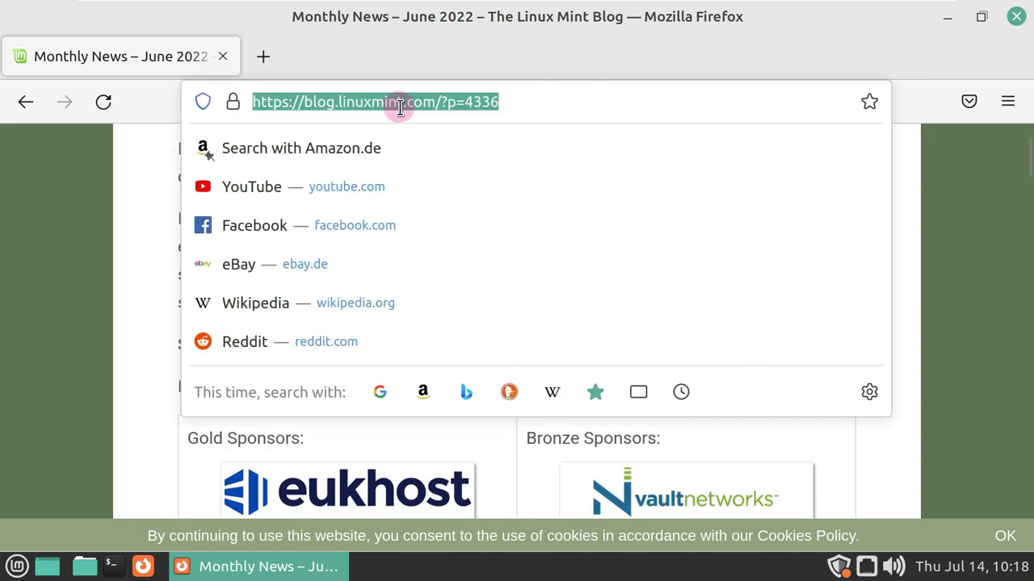
text(yo)
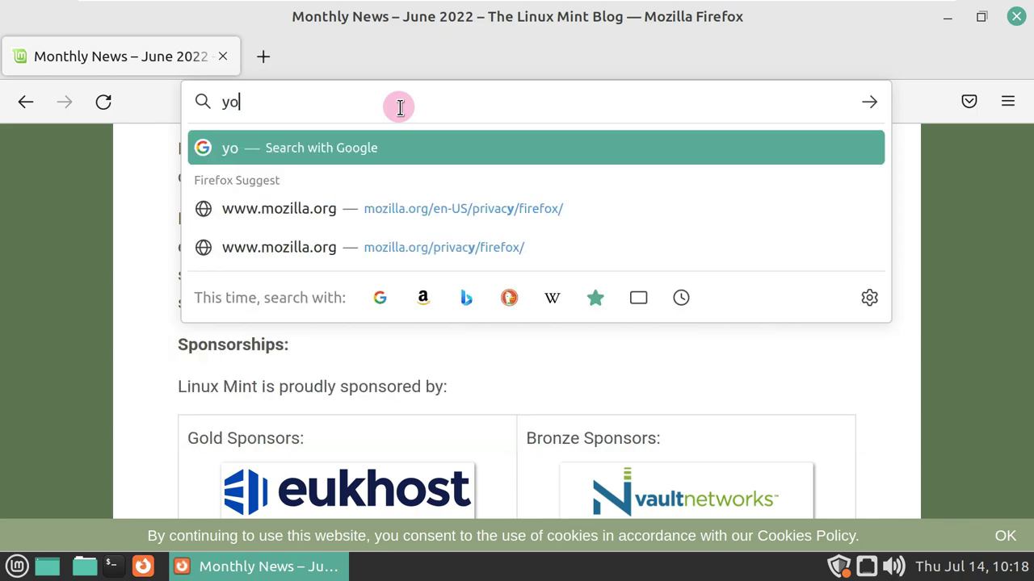
text(utube.)
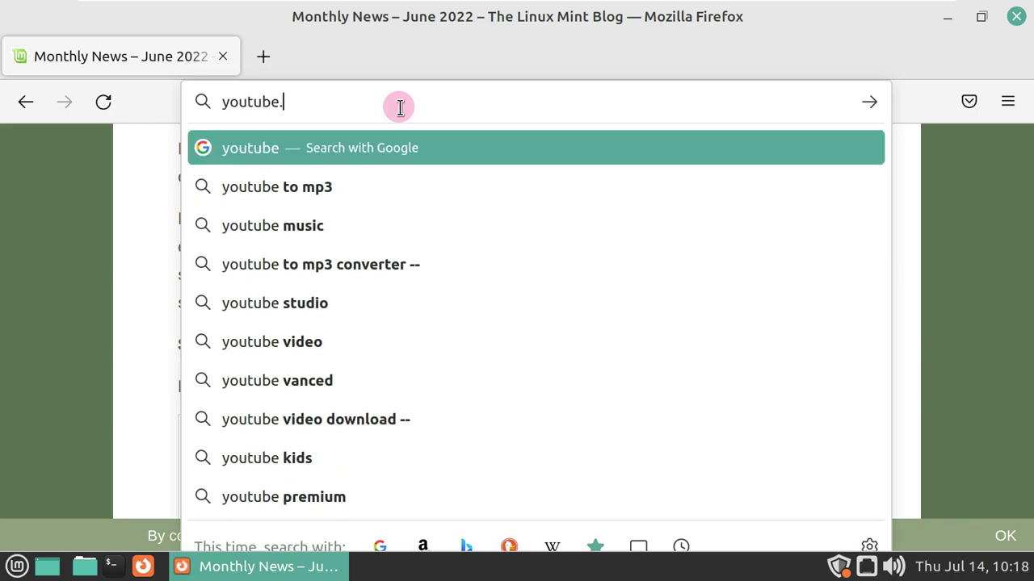
text(com/9to5linux)
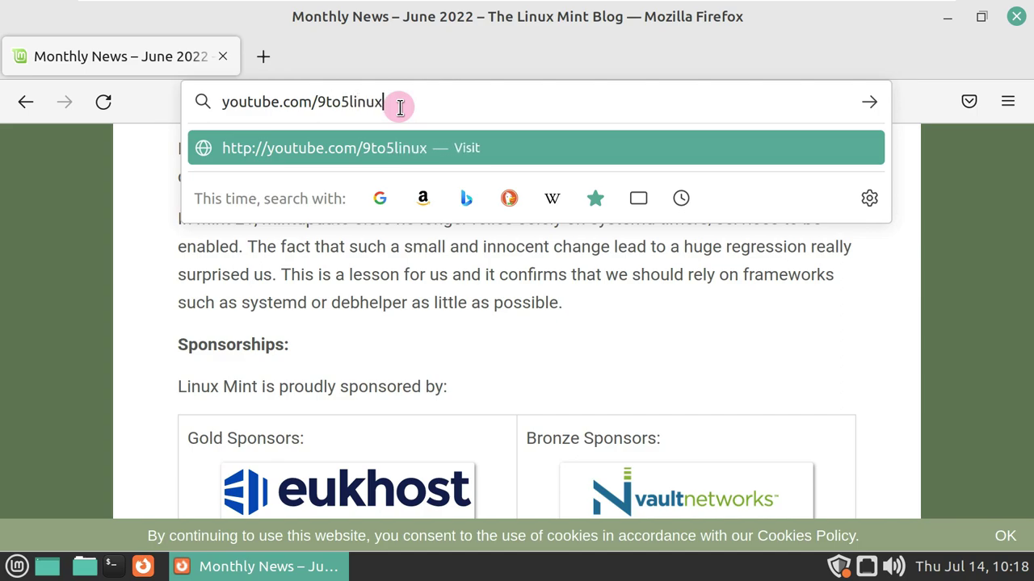
key(Return)
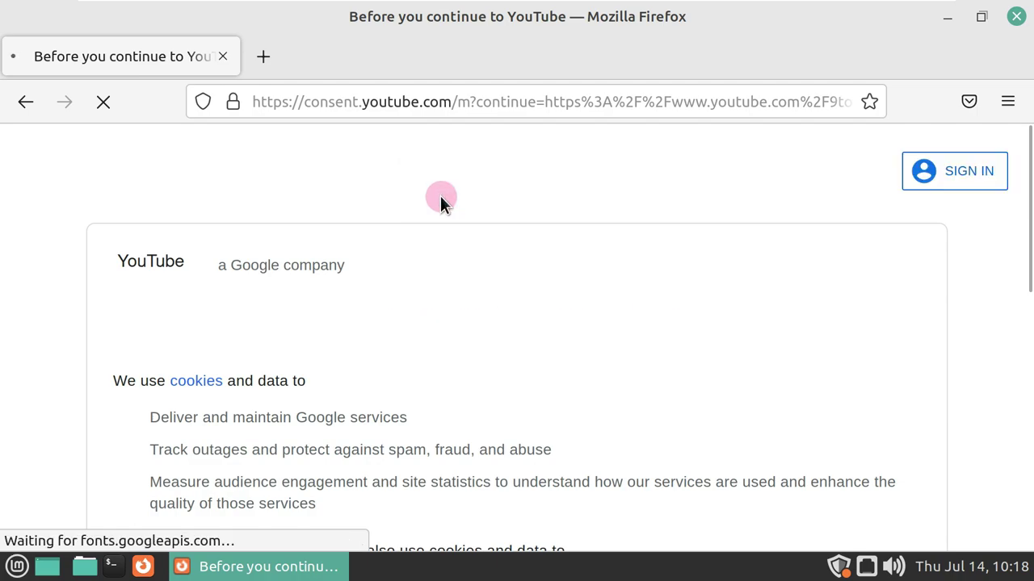
scroll(440, 196, down, 5)
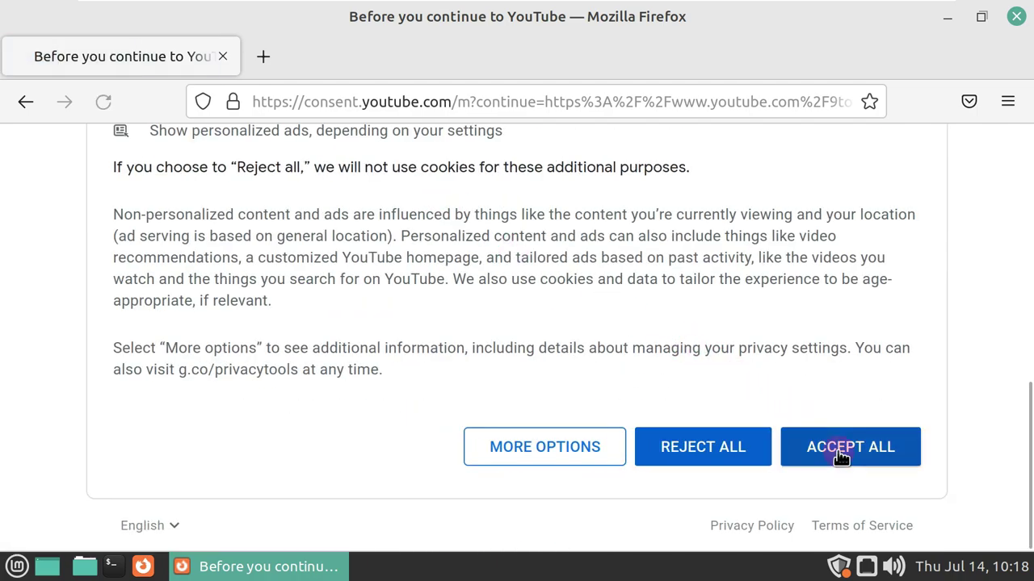
scroll(530, 255, up, 2)
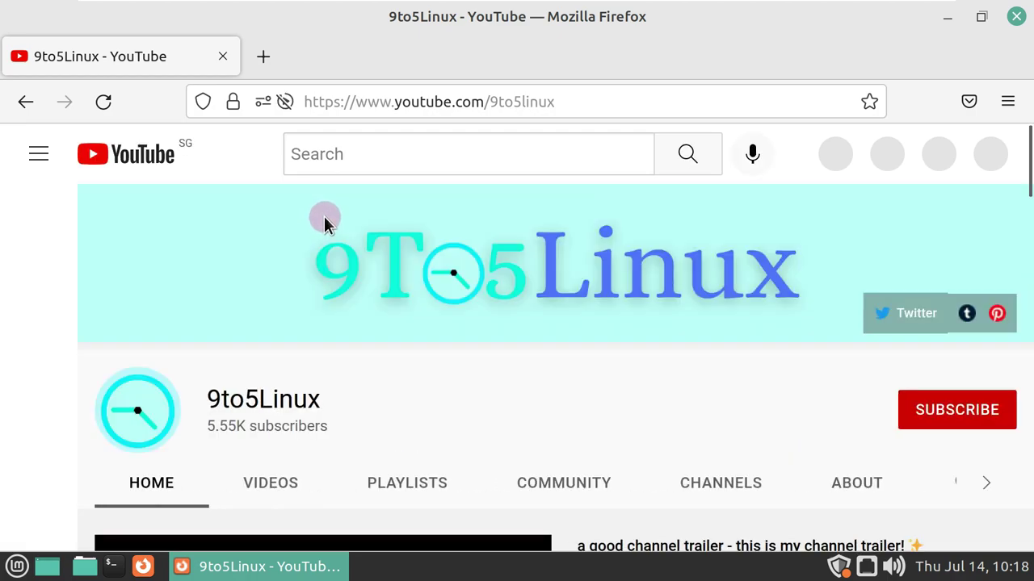
Look over the 9to5Linux channel's home page, including its trailer and uploads.
scroll(323, 216, down, 2)
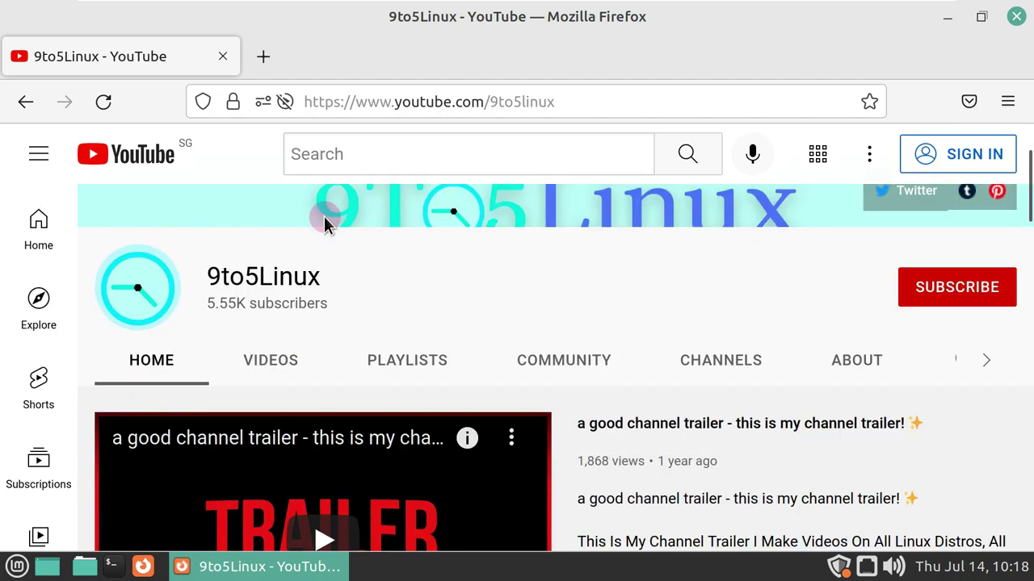
scroll(334, 280, up, 2)
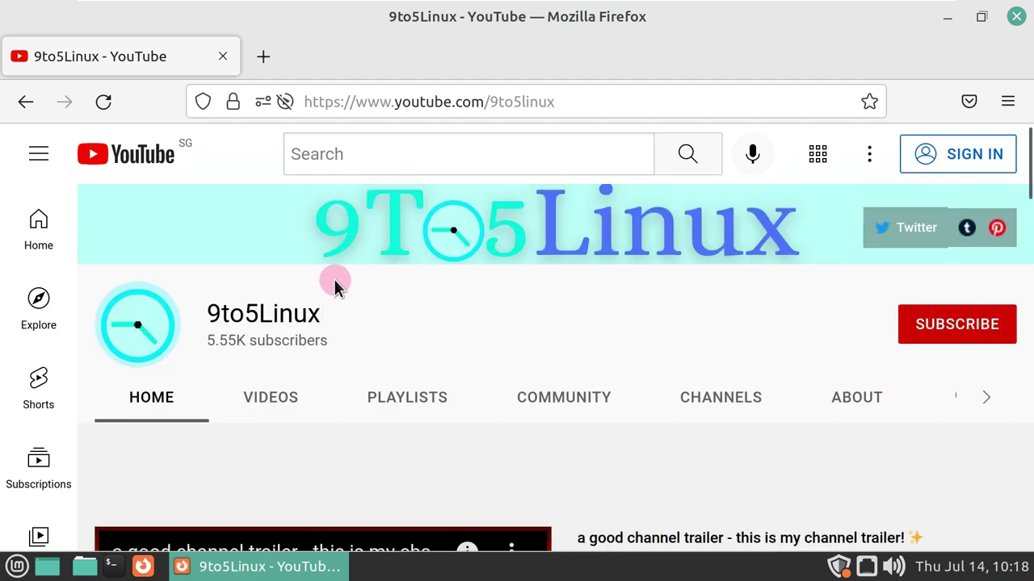
drag(323, 400, 206, 401)
scroll(403, 321, down, 4)
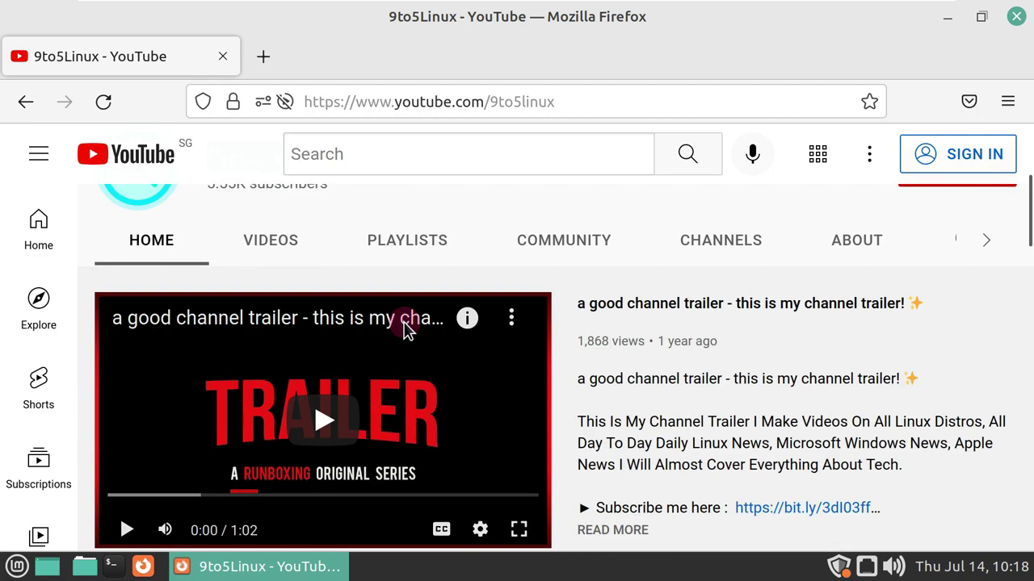
scroll(657, 386, down, 3)
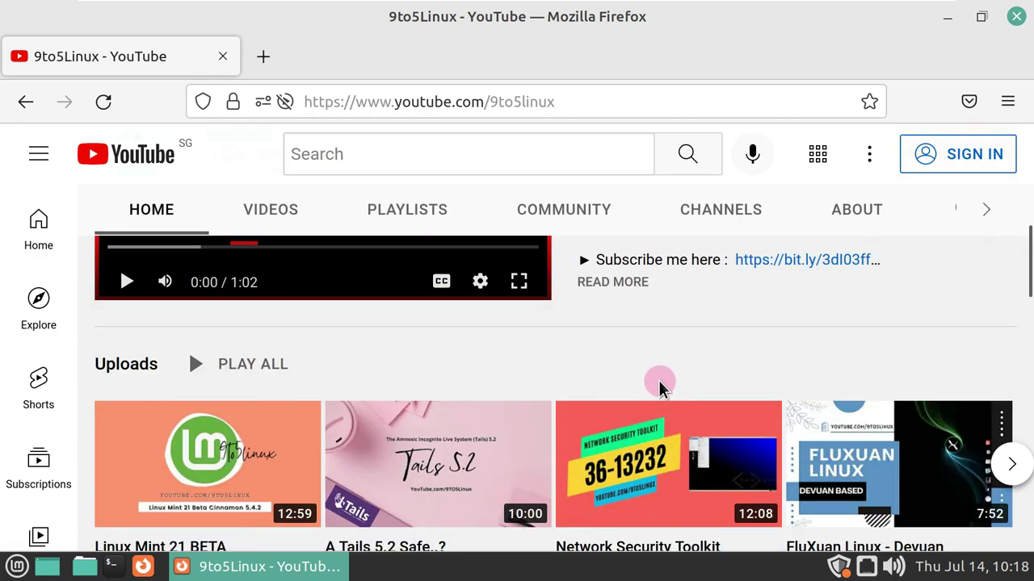
scroll(677, 355, down, 2)
scroll(799, 392, up, 8)
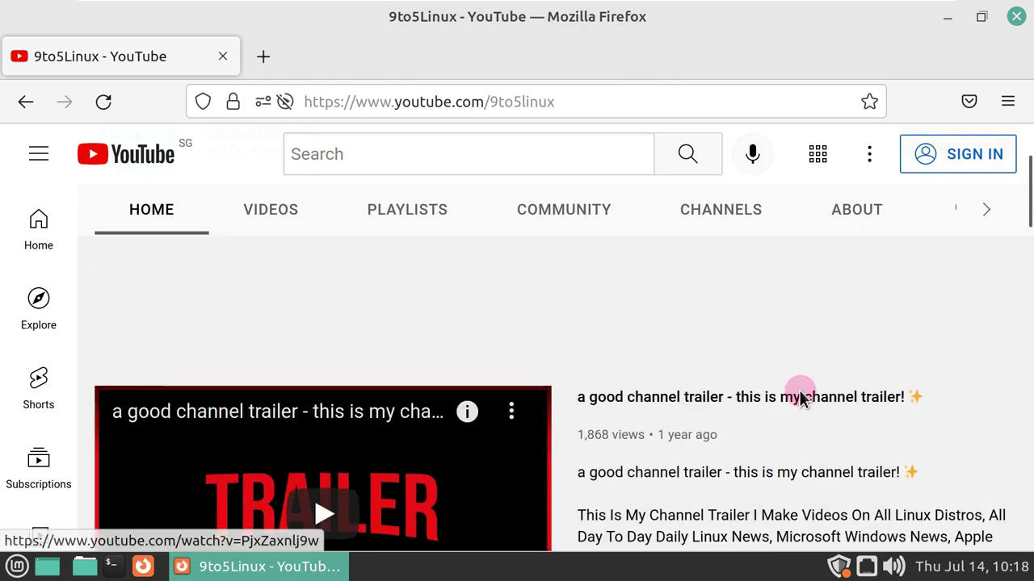
Search within the 9to5Linux channel for "linux mint 21" and browse the listed videos.
click(955, 482)
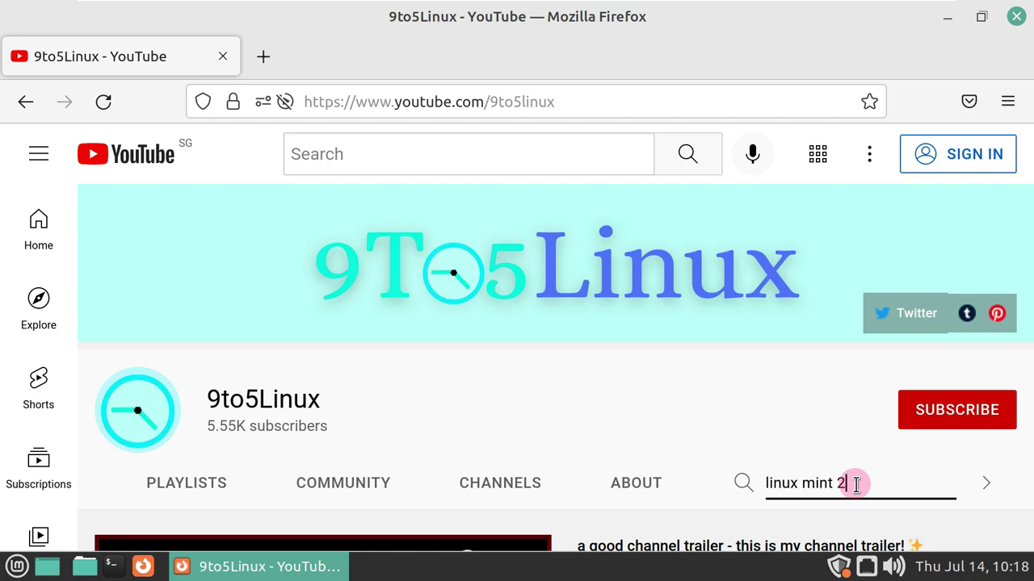
key(Return)
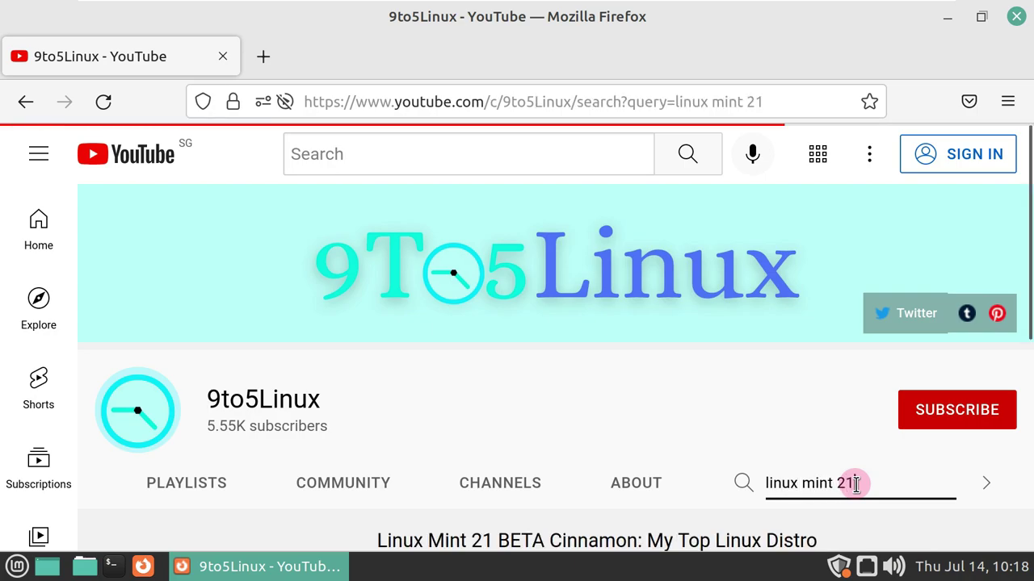
scroll(827, 421, down, 2)
scroll(827, 422, up, 2)
scroll(828, 422, down, 1)
scroll(828, 422, down, 2)
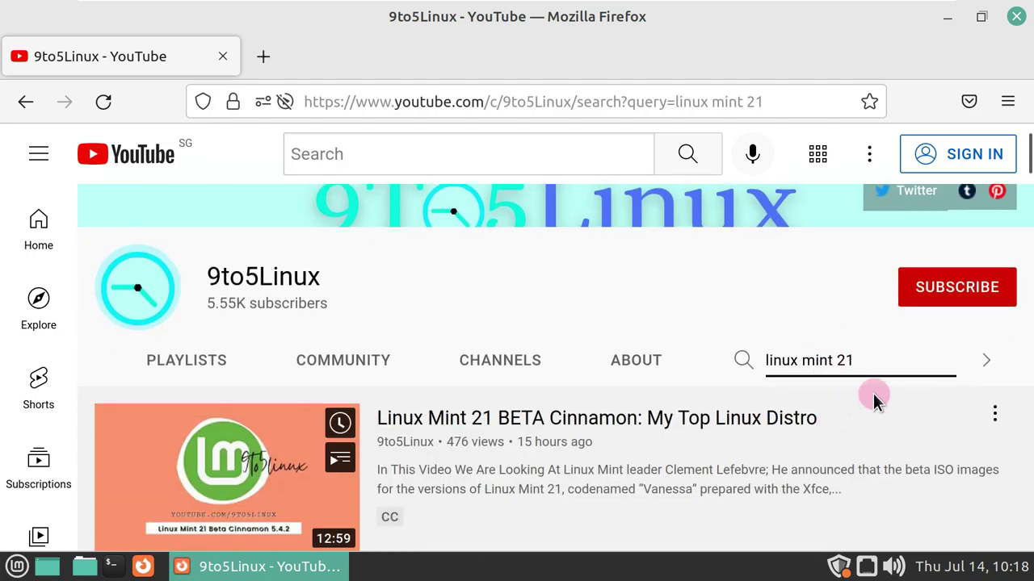
scroll(638, 383, down, 10)
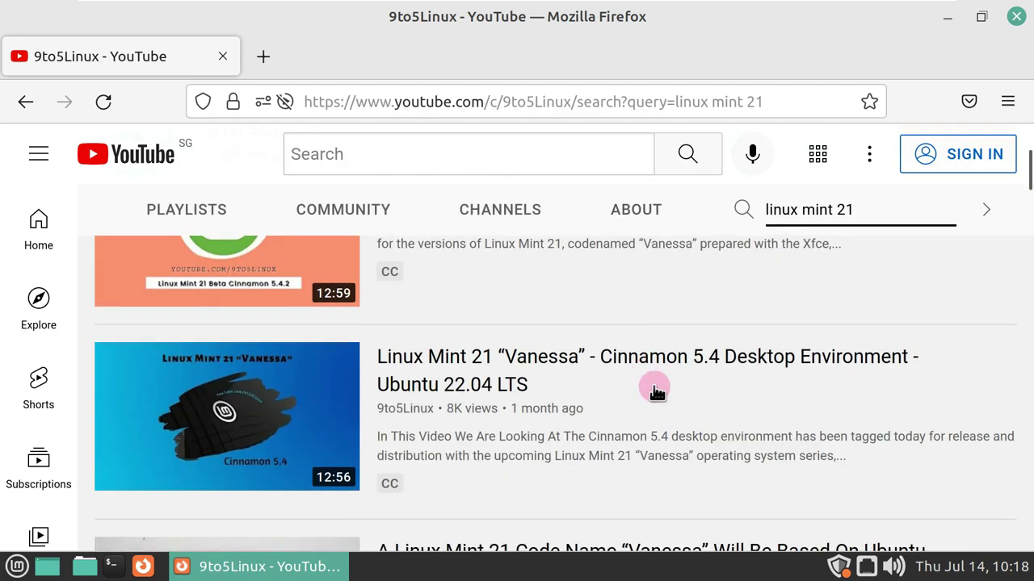
Look further through the channel's search results for "linux mint 21" and return to the first video.
scroll(830, 378, down, 7)
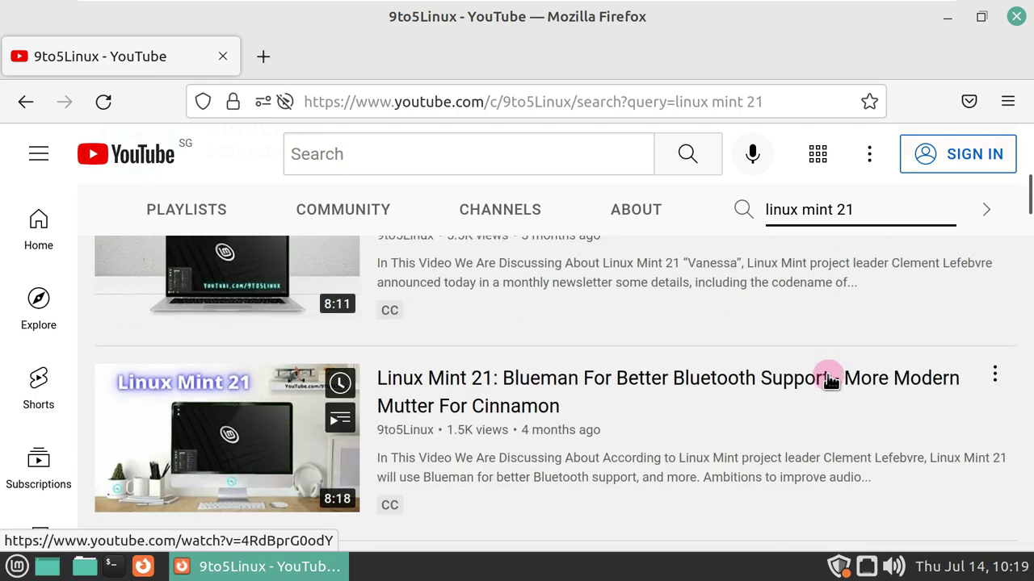
scroll(828, 378, up, 7)
scroll(829, 376, up, 8)
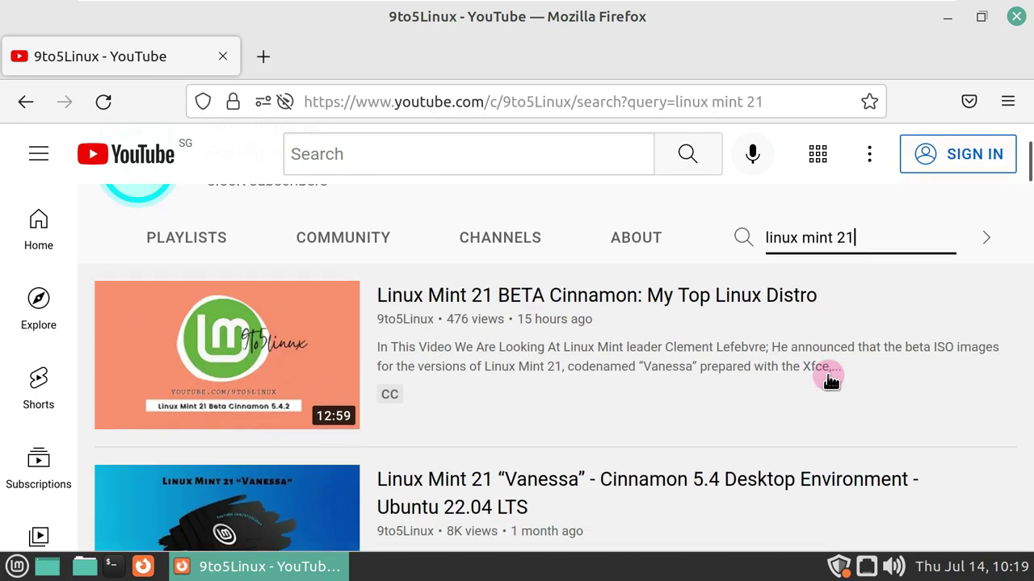
Open the 9to5Linux channel's About page and read its description, weekly upload schedule and links, highlighting the upload promise and schedule.
click(663, 366)
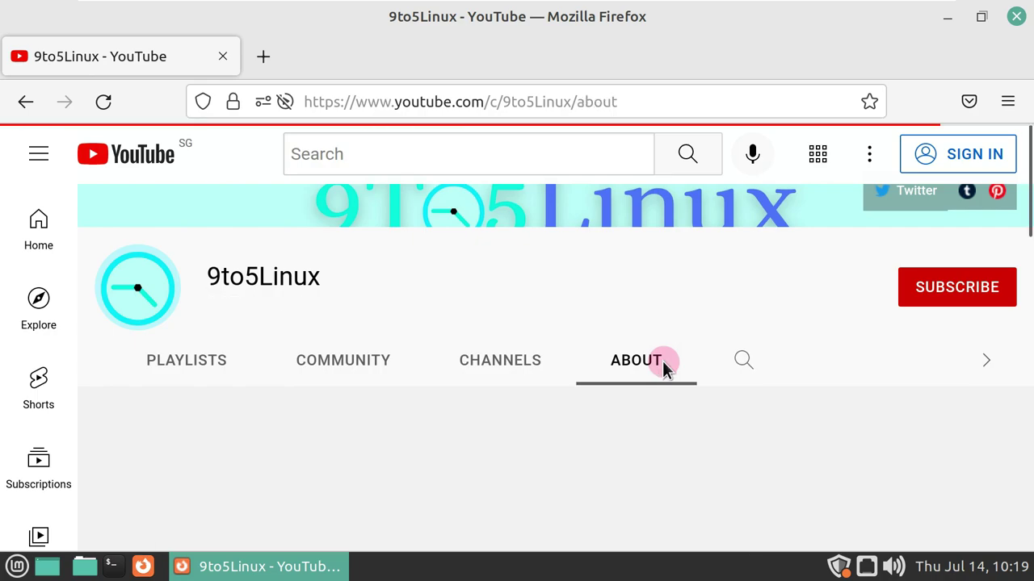
scroll(662, 363, down, 5)
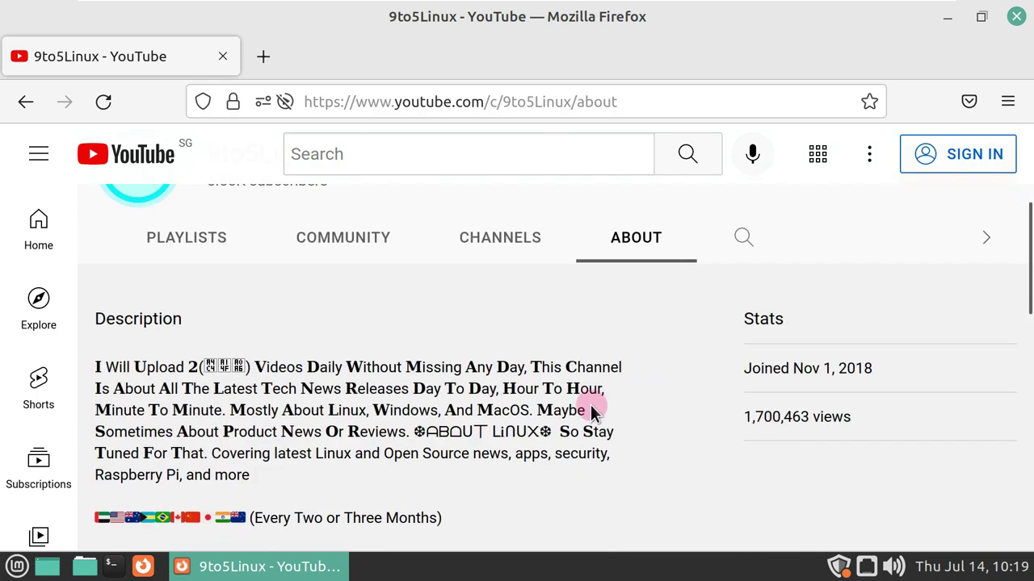
drag(517, 368, 93, 369)
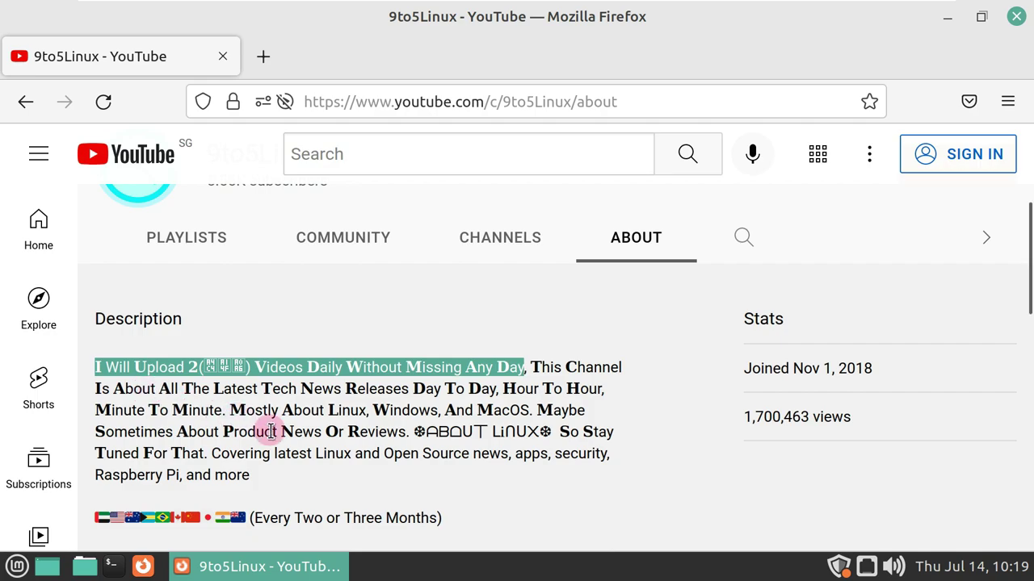
scroll(271, 430, down, 3)
scroll(271, 430, down, 6)
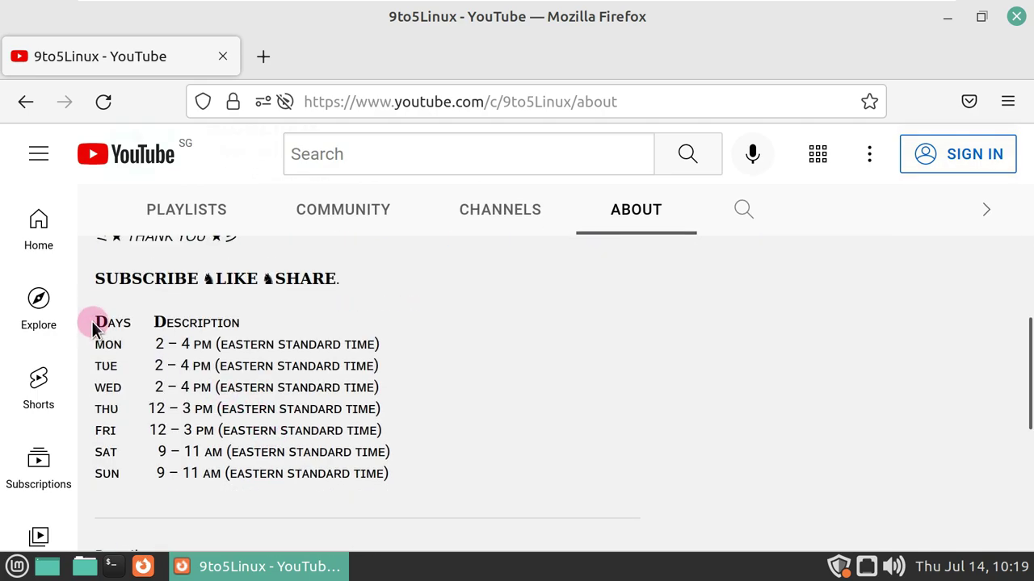
drag(99, 277, 388, 473)
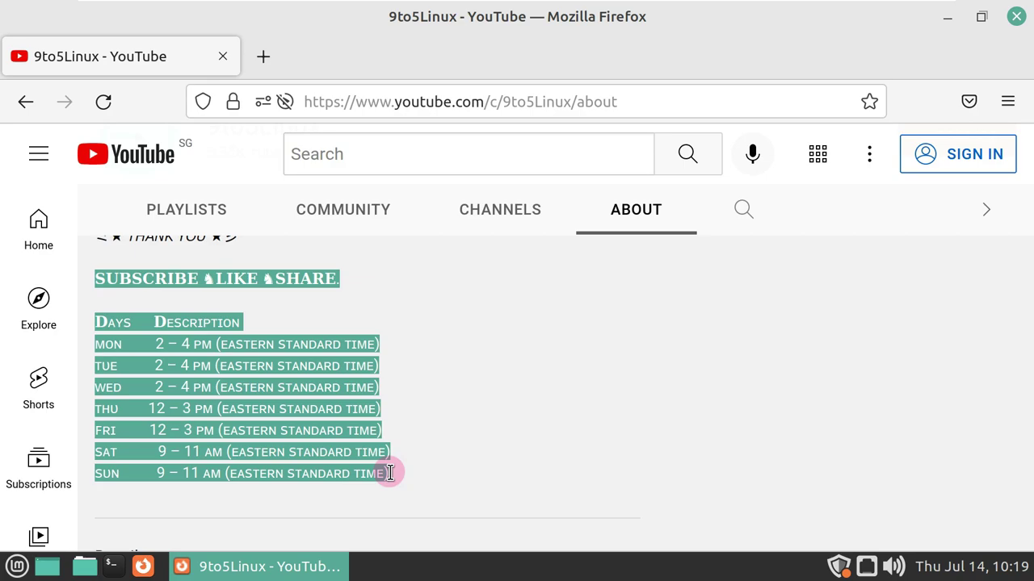
scroll(531, 432, down, 9)
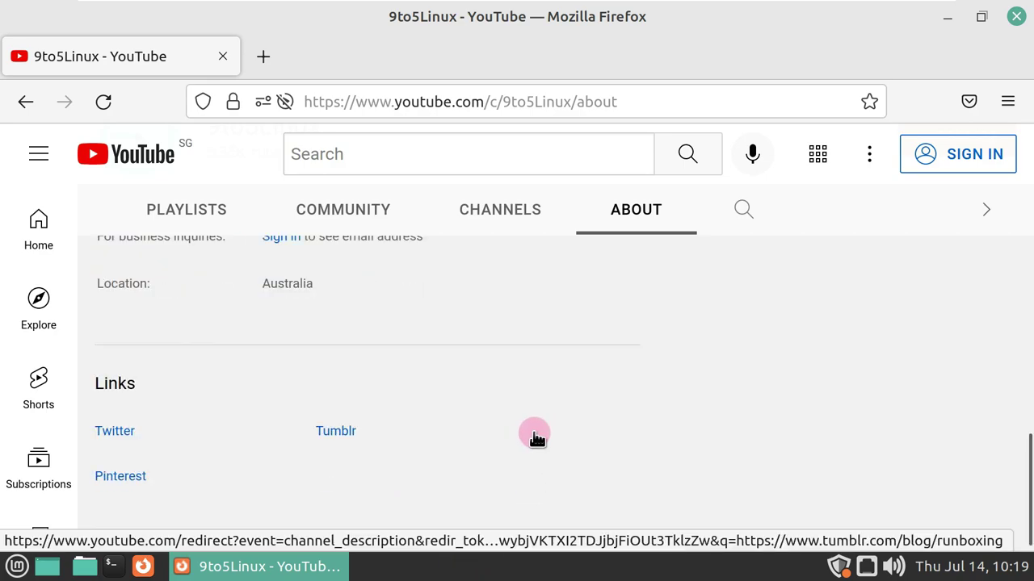
scroll(614, 441, up, 15)
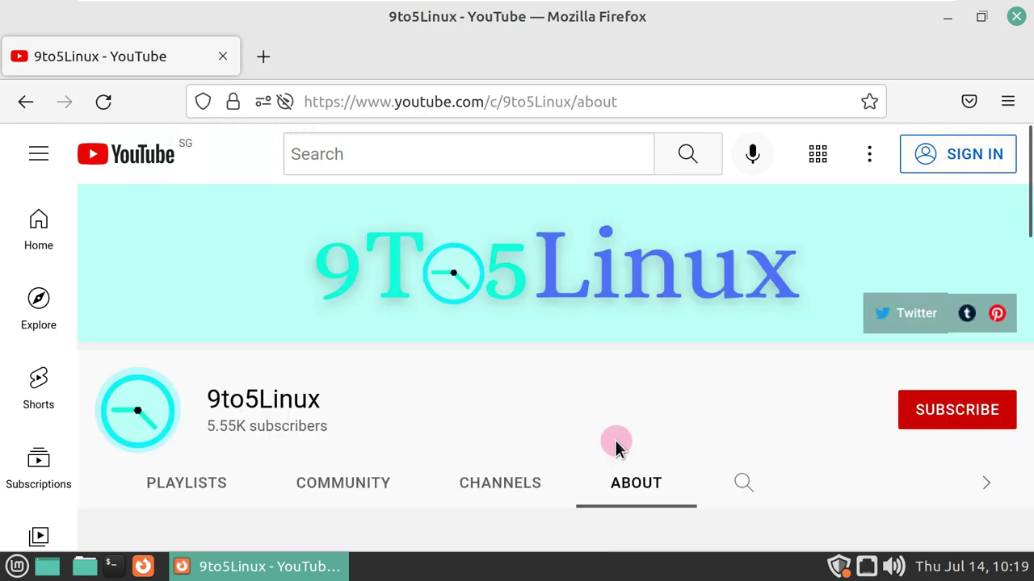
Check the 9to5Linux channel's subscribe prompt without signing in, and close the browser.
click(922, 415)
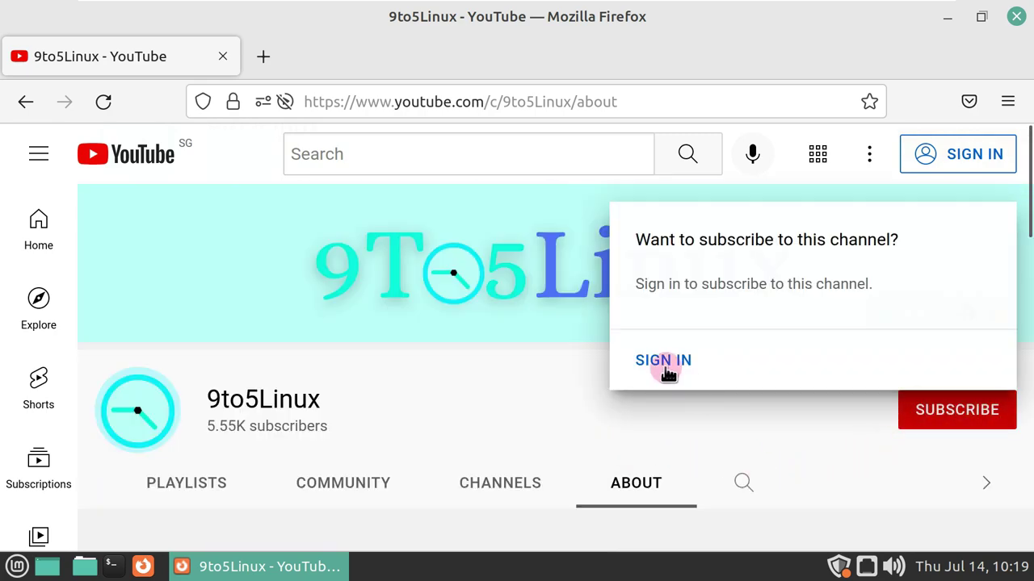
click(505, 376)
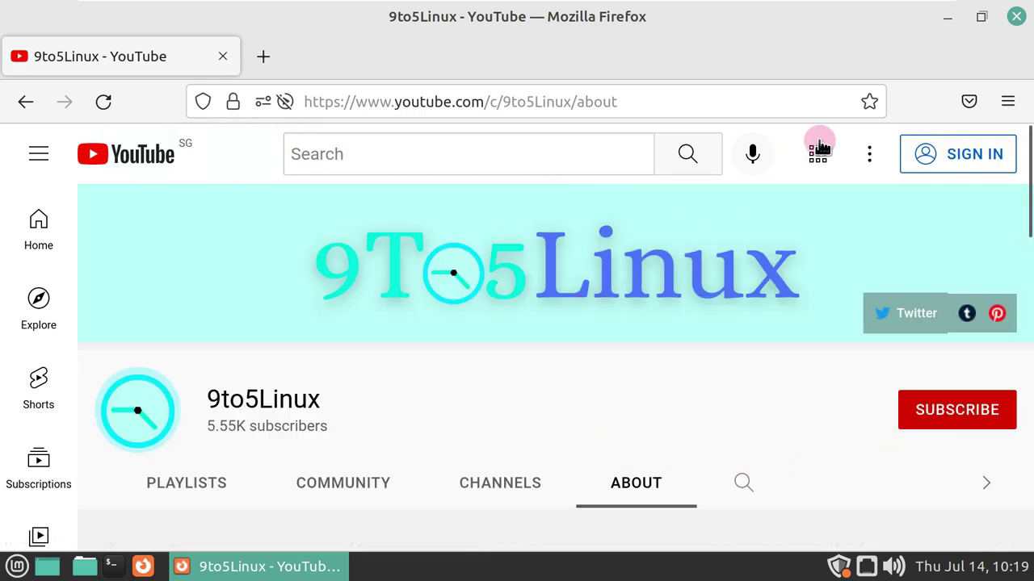
click(1009, 20)
Browse the Preferences and Administration applications in the Linux Mint menu.
click(17, 566)
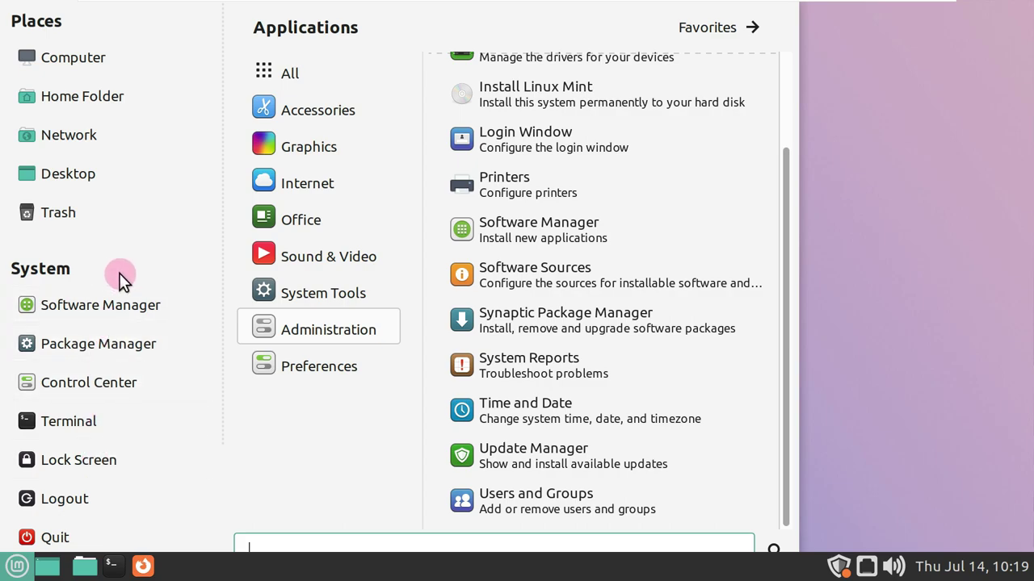
mouse_move(360, 360)
scroll(640, 285, down, 6)
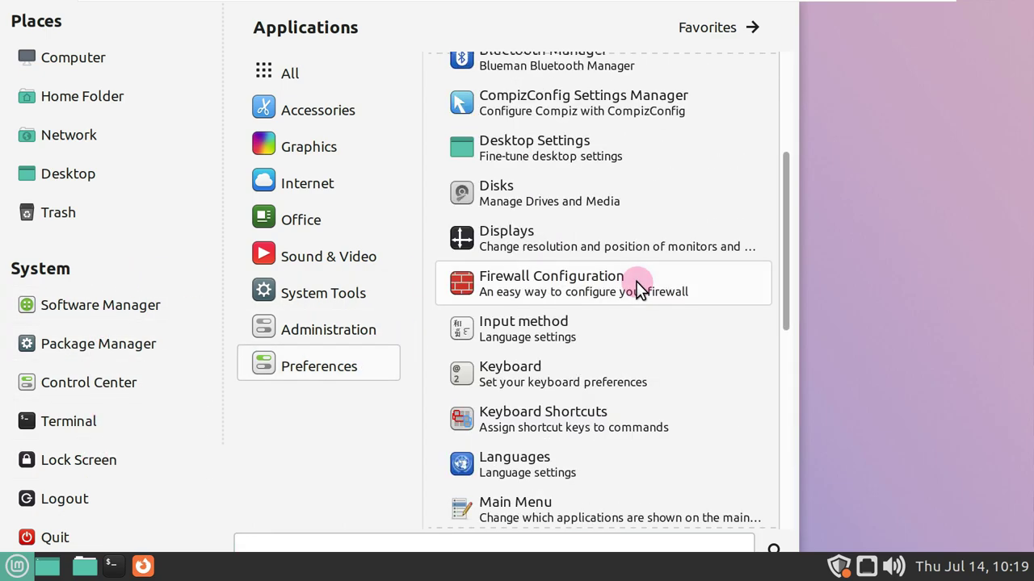
scroll(642, 321, down, 3)
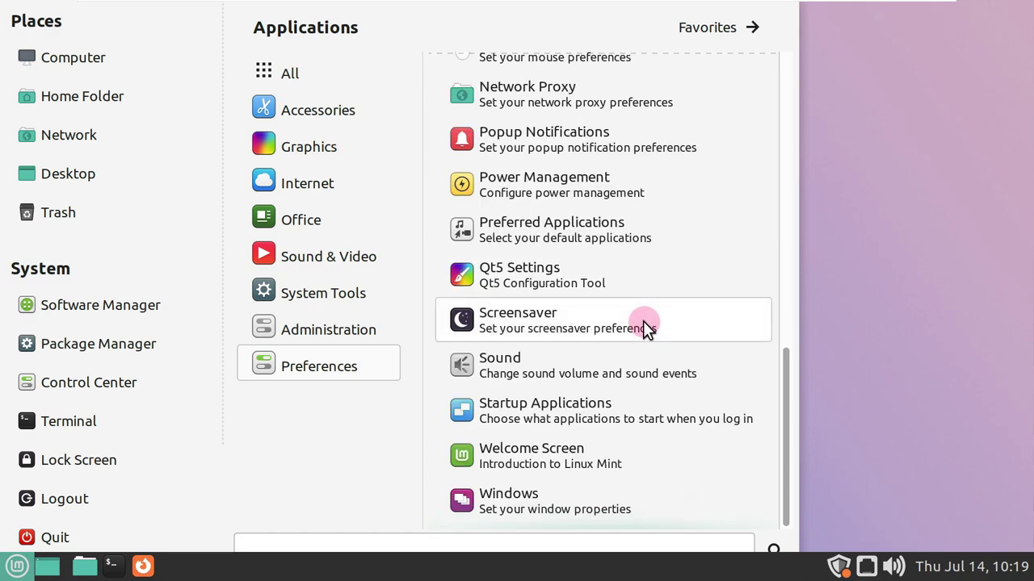
scroll(643, 321, up, 3)
scroll(643, 321, up, 6)
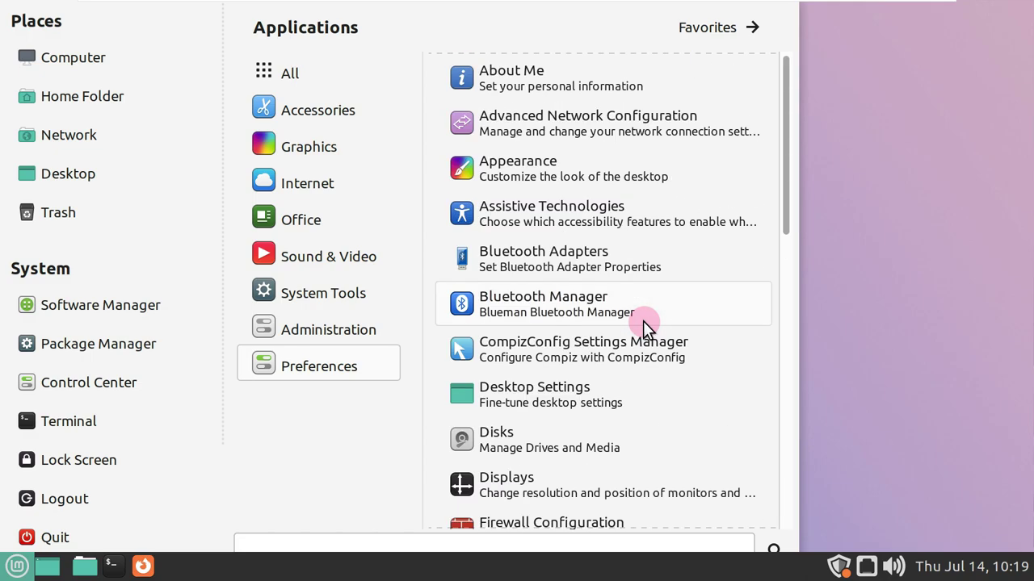
click(370, 327)
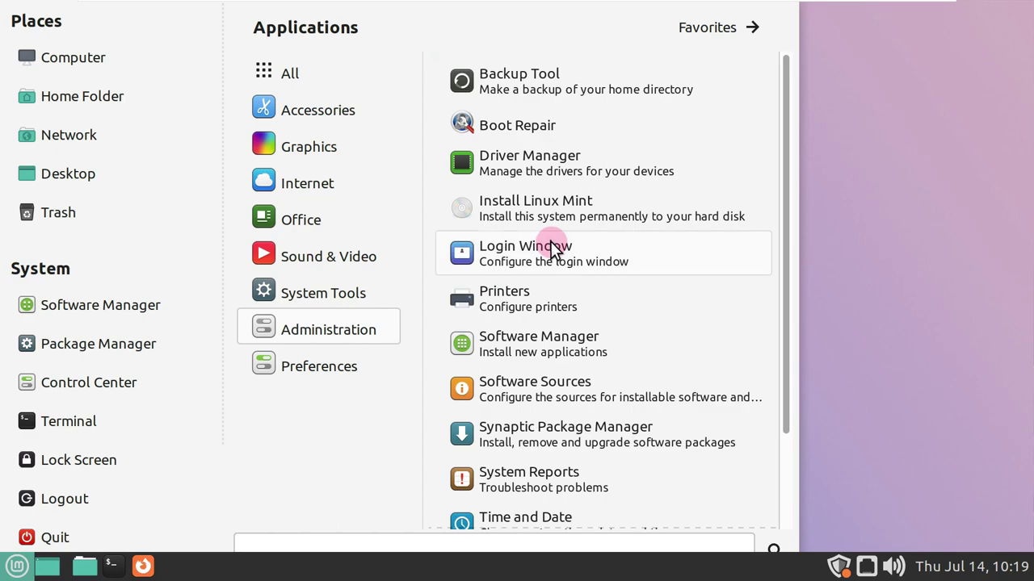
scroll(549, 242, down, 3)
scroll(552, 246, up, 3)
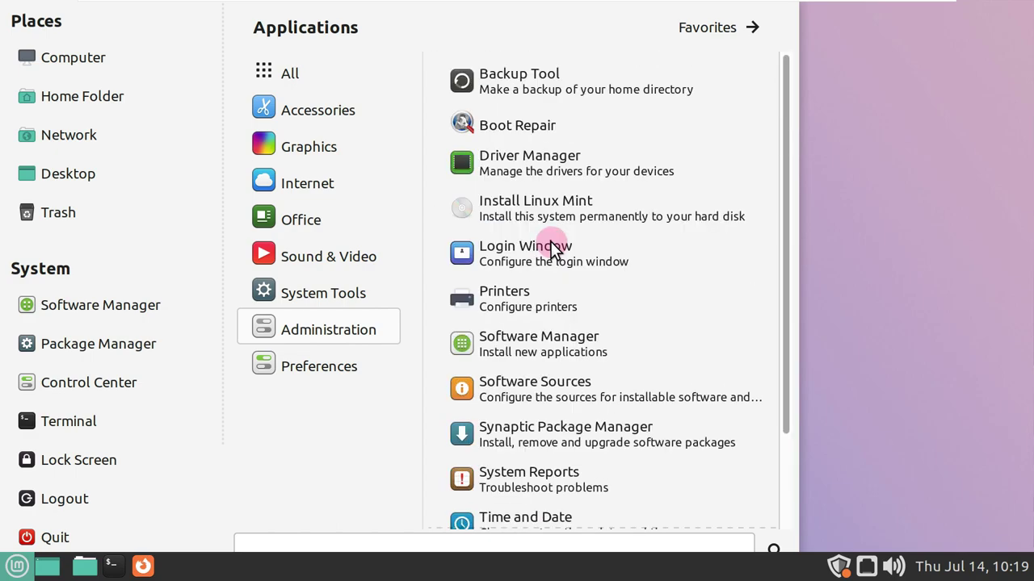
Open System Monitor from the System Tools applications, inspect the system information with the MATE version highlighted, and close it.
click(363, 296)
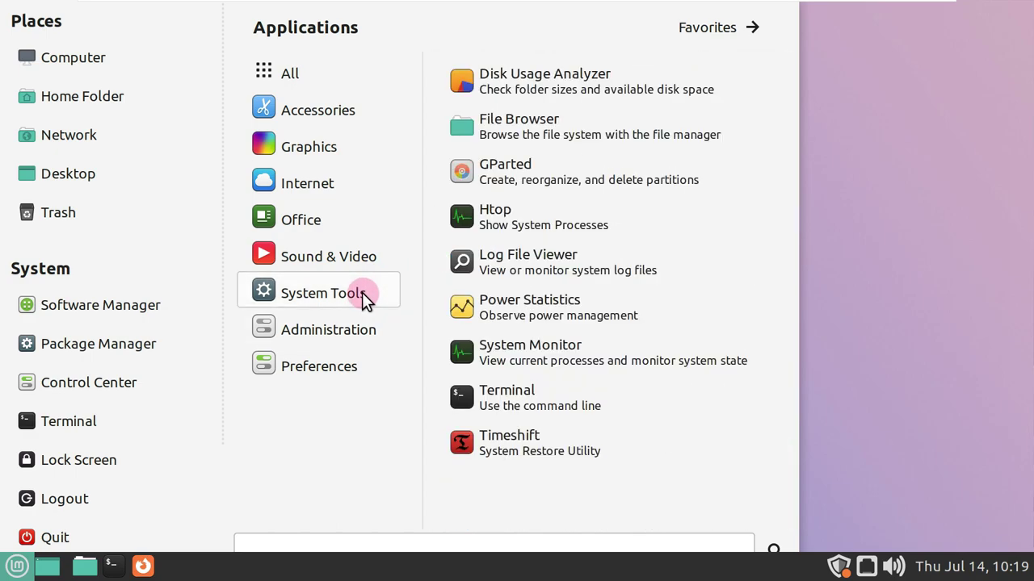
click(541, 345)
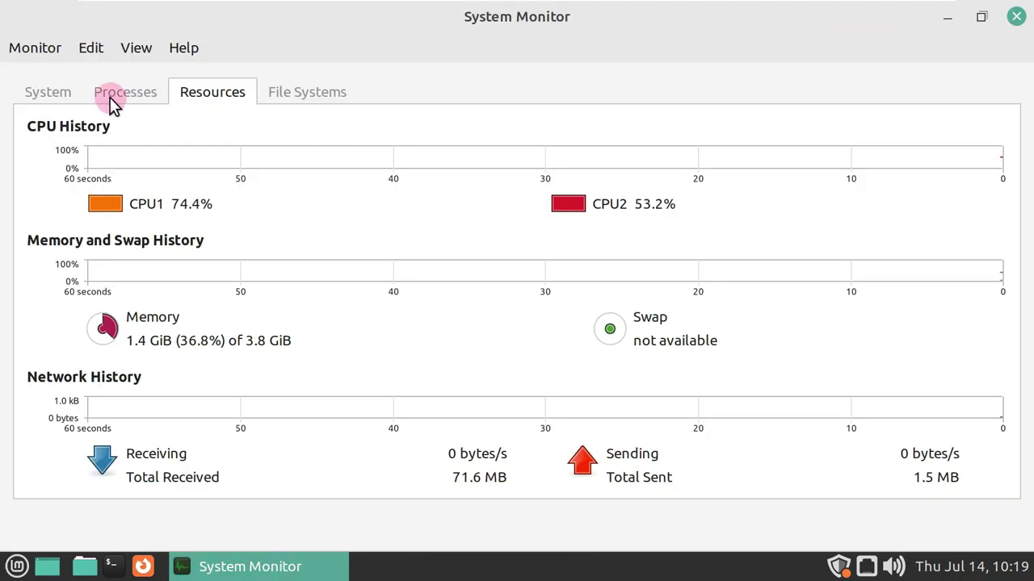
click(61, 94)
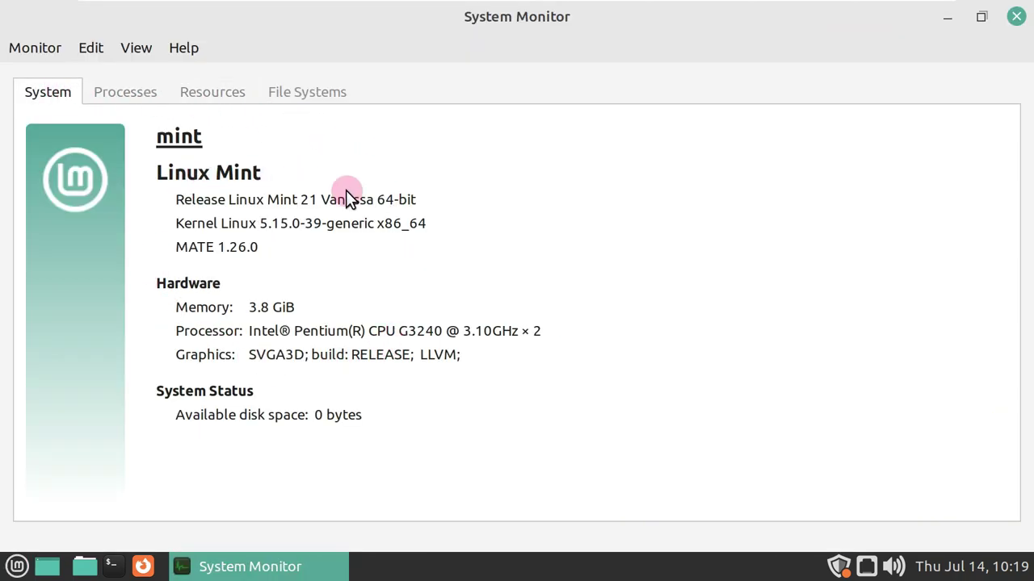
triple_click(258, 249)
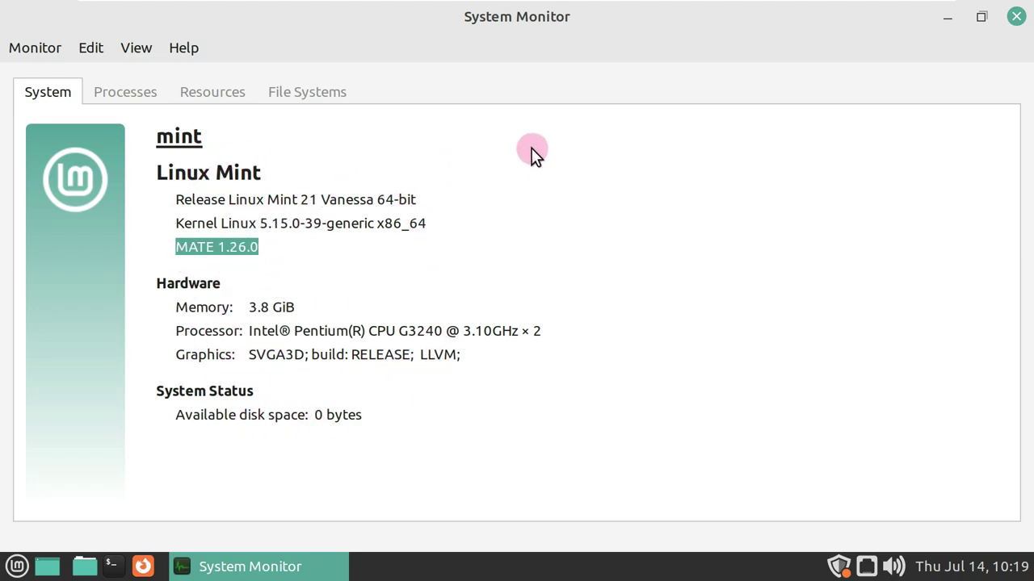
click(1014, 18)
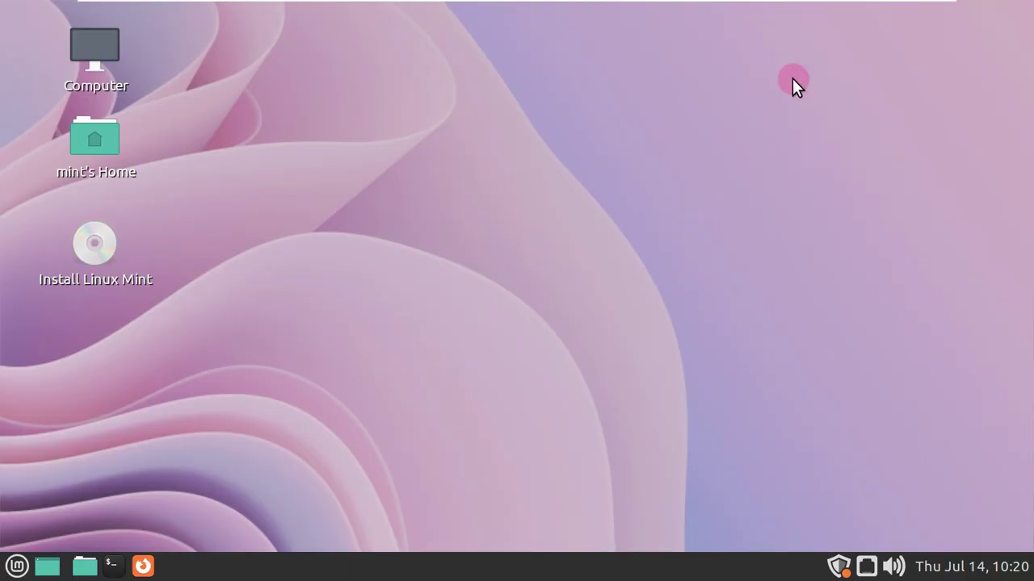
Try twice to lock the screen of the live session.
click(18, 566)
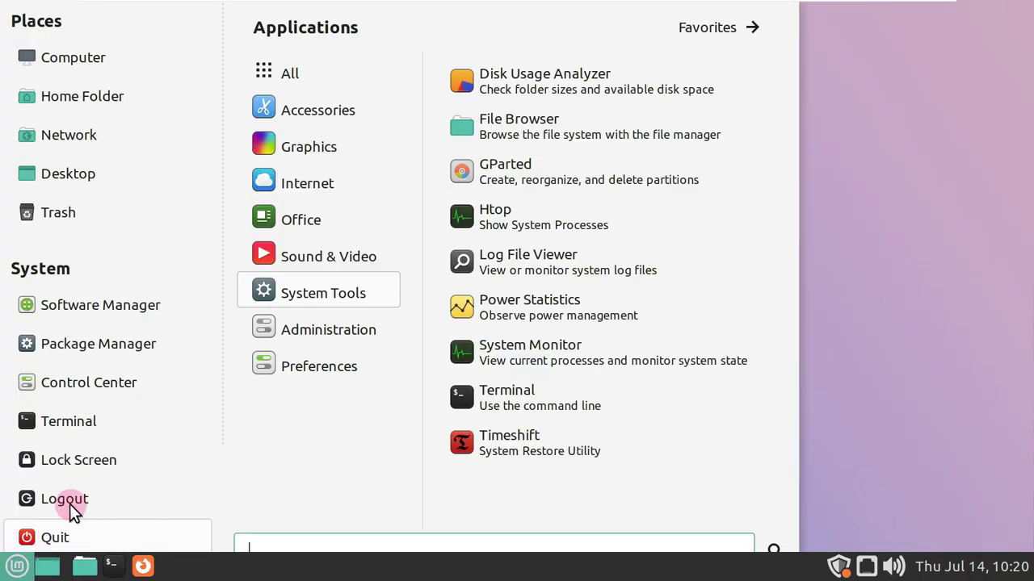
click(76, 467)
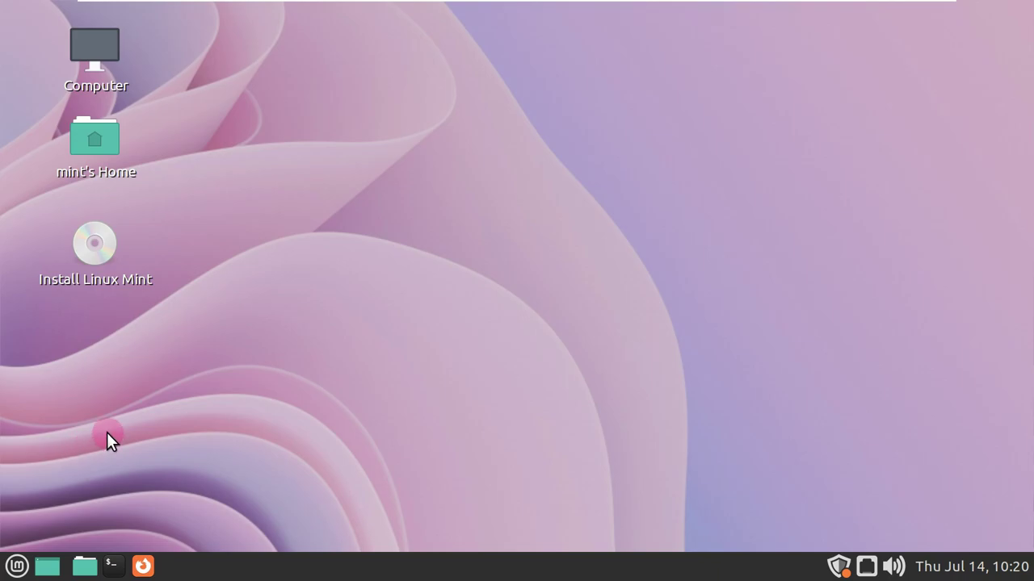
click(17, 566)
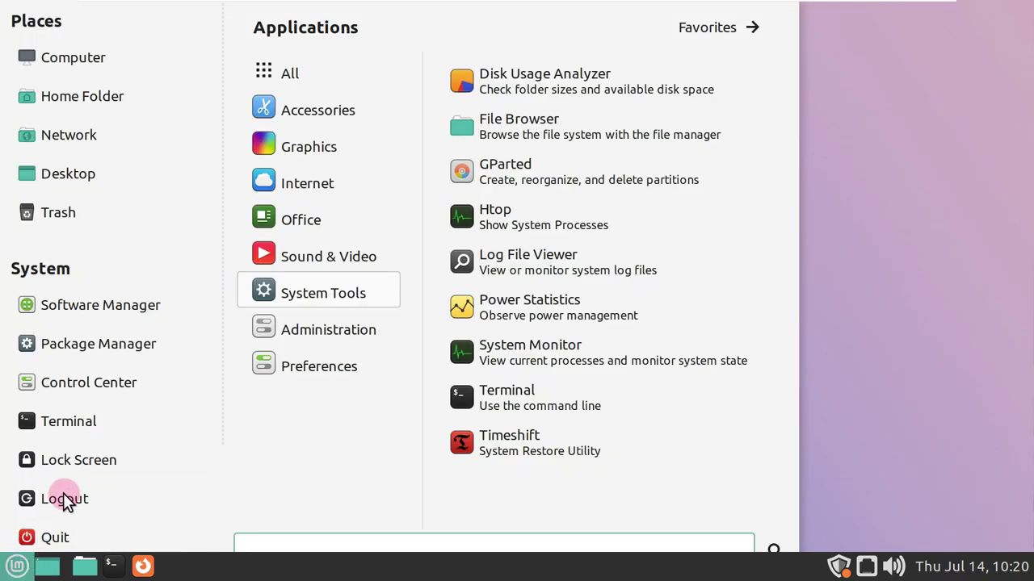
click(71, 467)
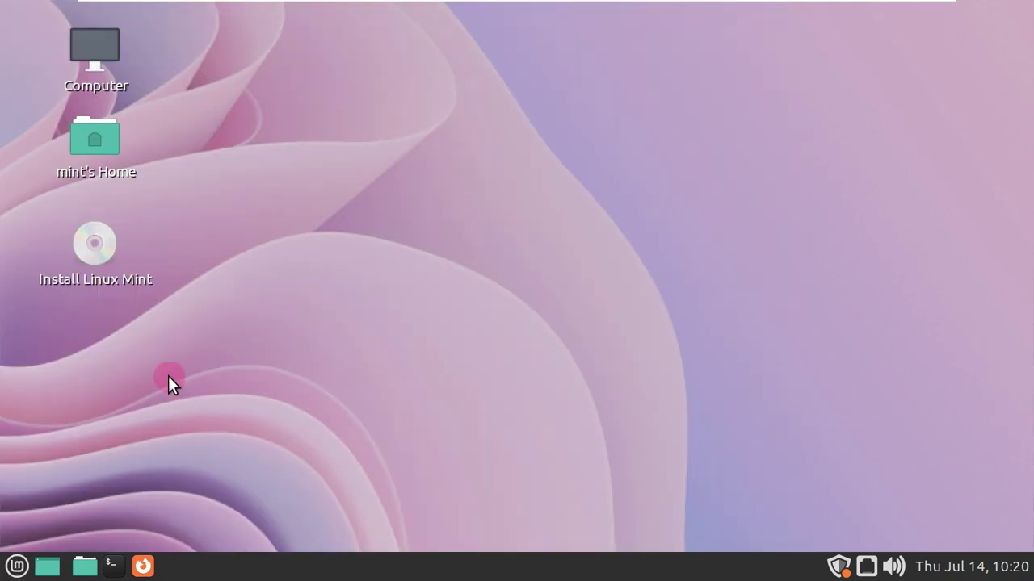
Log out of the live session and confirm the logout.
click(21, 562)
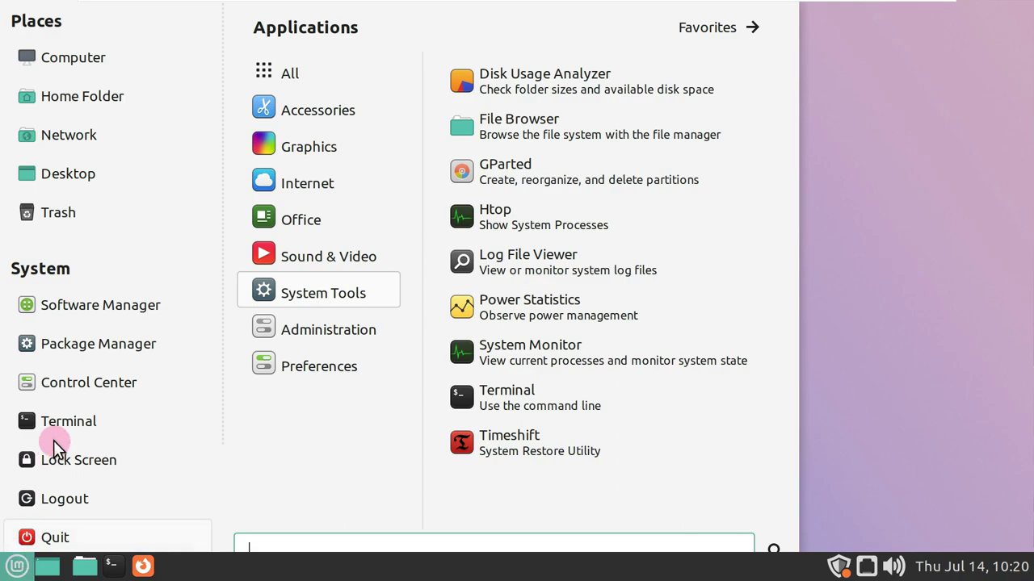
click(73, 494)
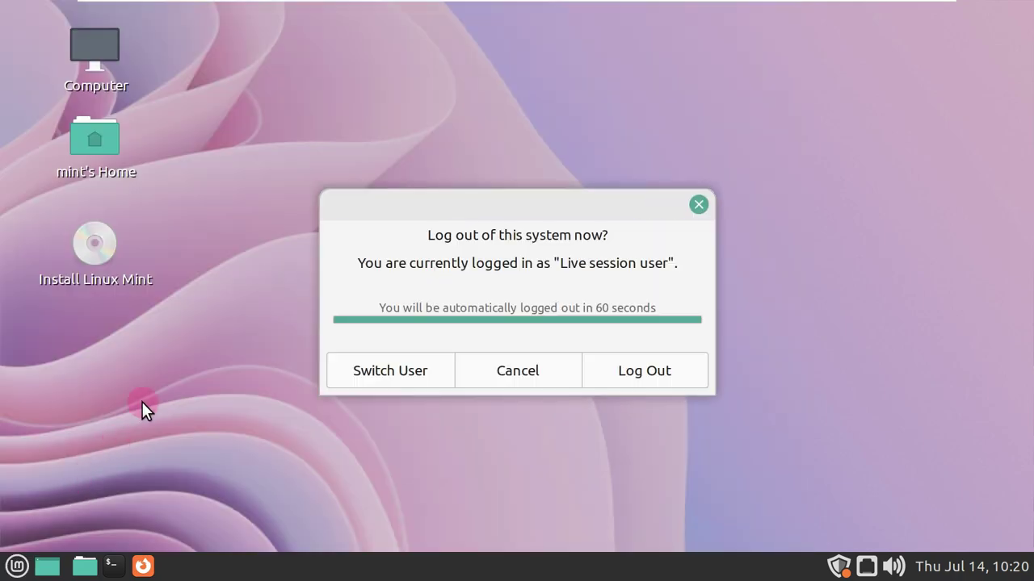
click(643, 365)
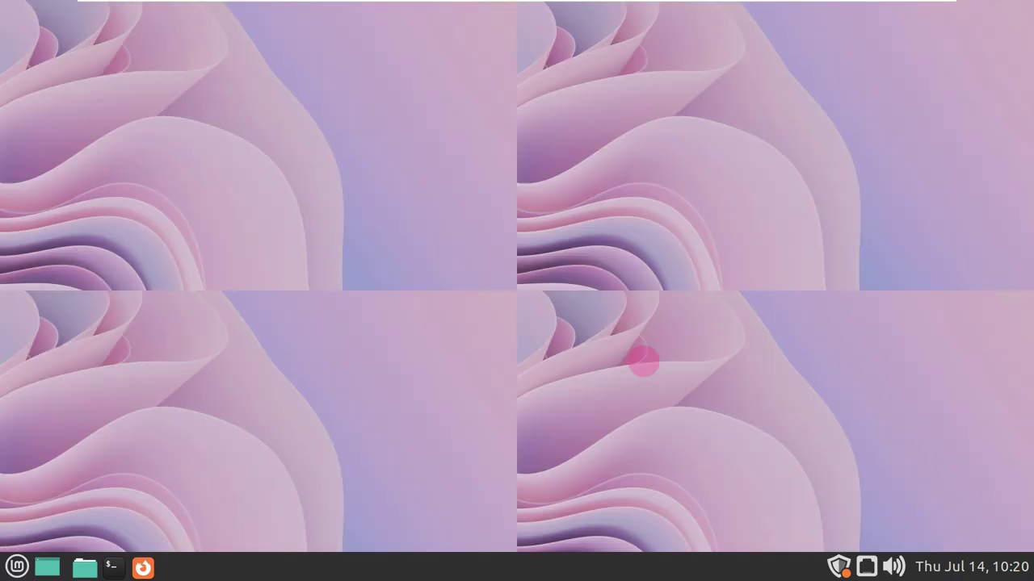